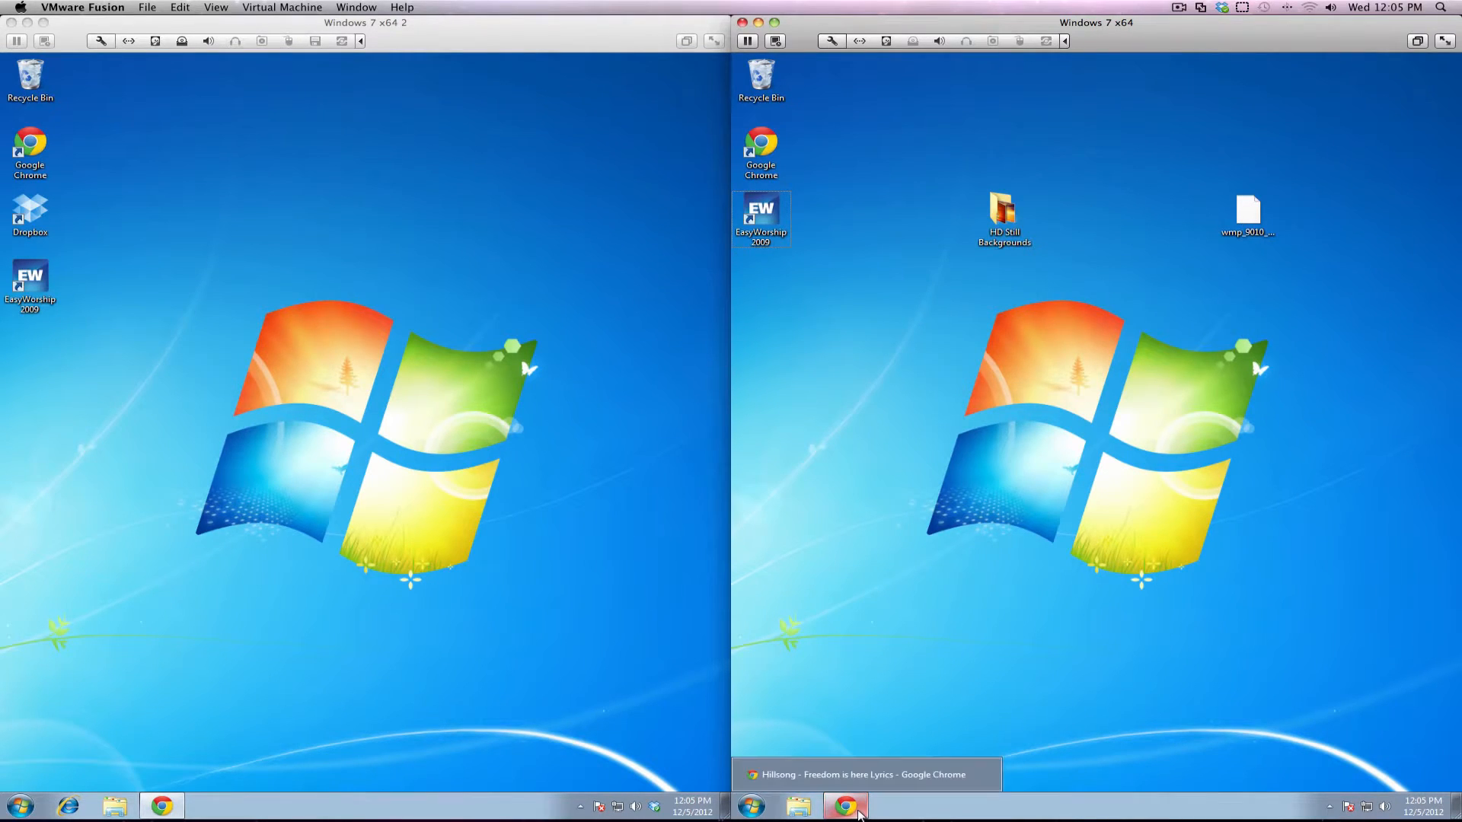
Restore the Chrome window showing the Hillsong 'Freedom is here' lyrics page on the right VM
click(860, 813)
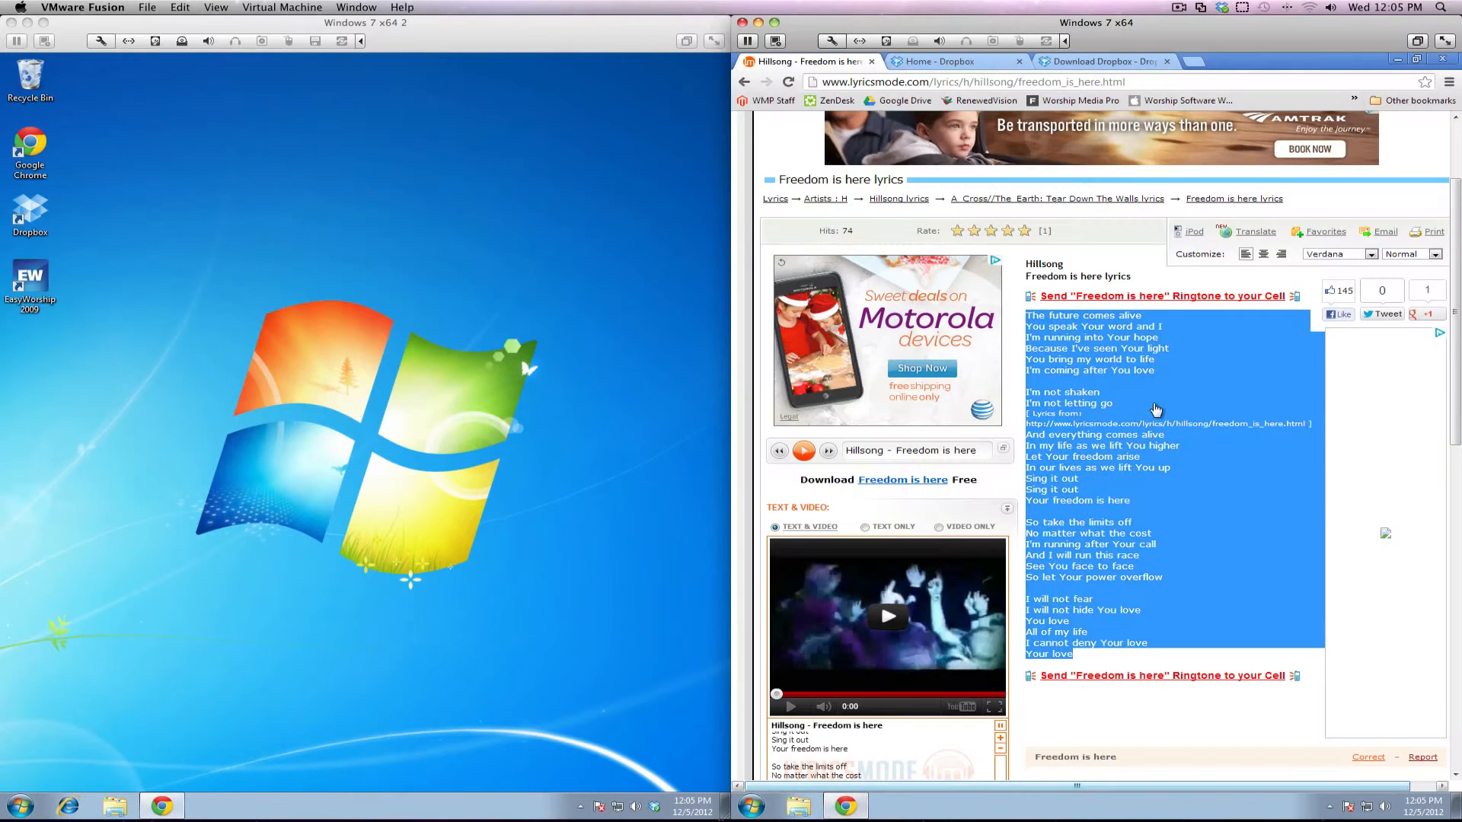
Reach the Dropbox 1.6.2 for Windows download page via the account menu's Install option, then minimise Chrome
click(1079, 65)
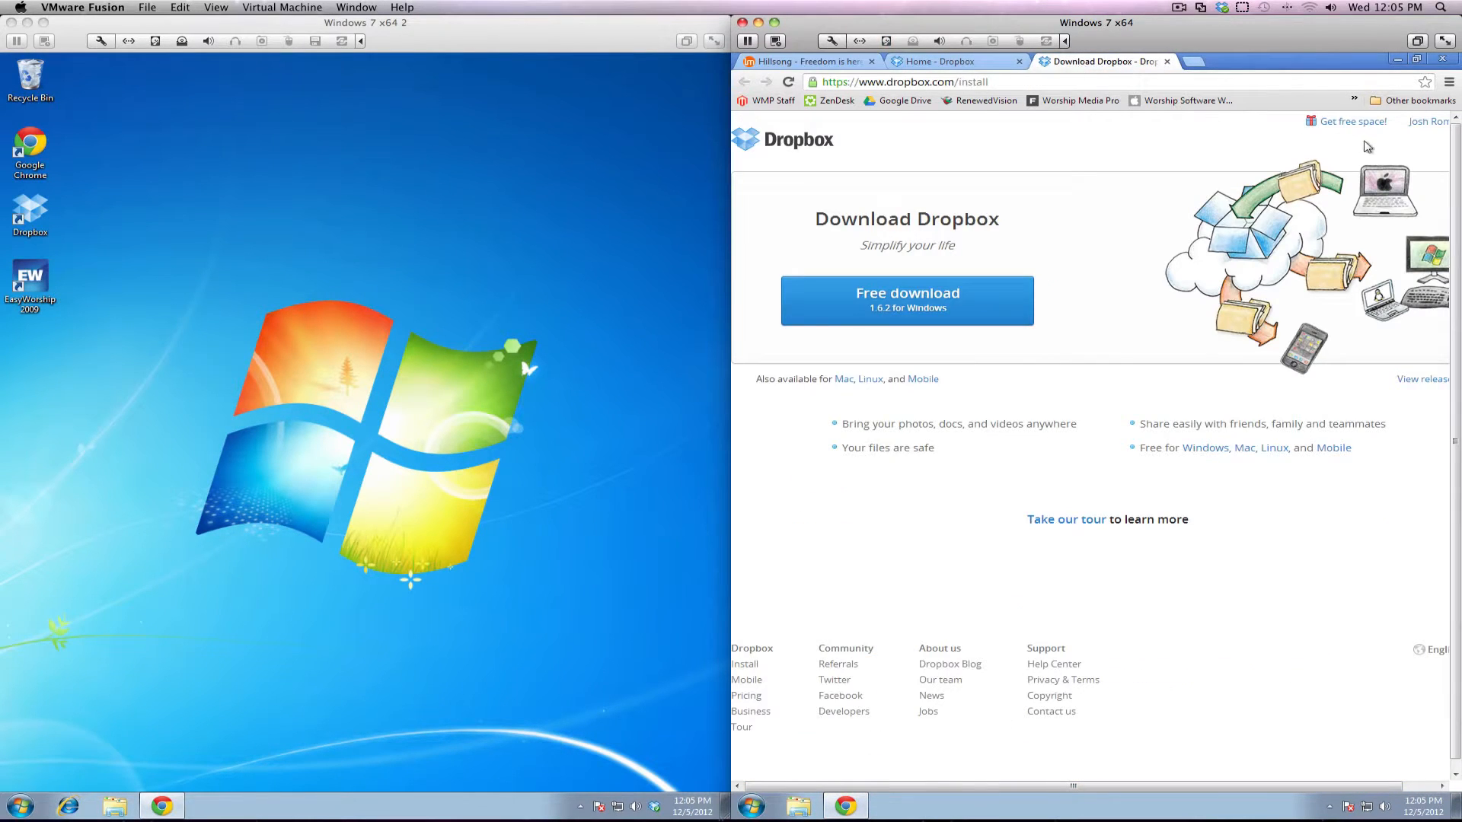
scroll(1367, 147, right, 1)
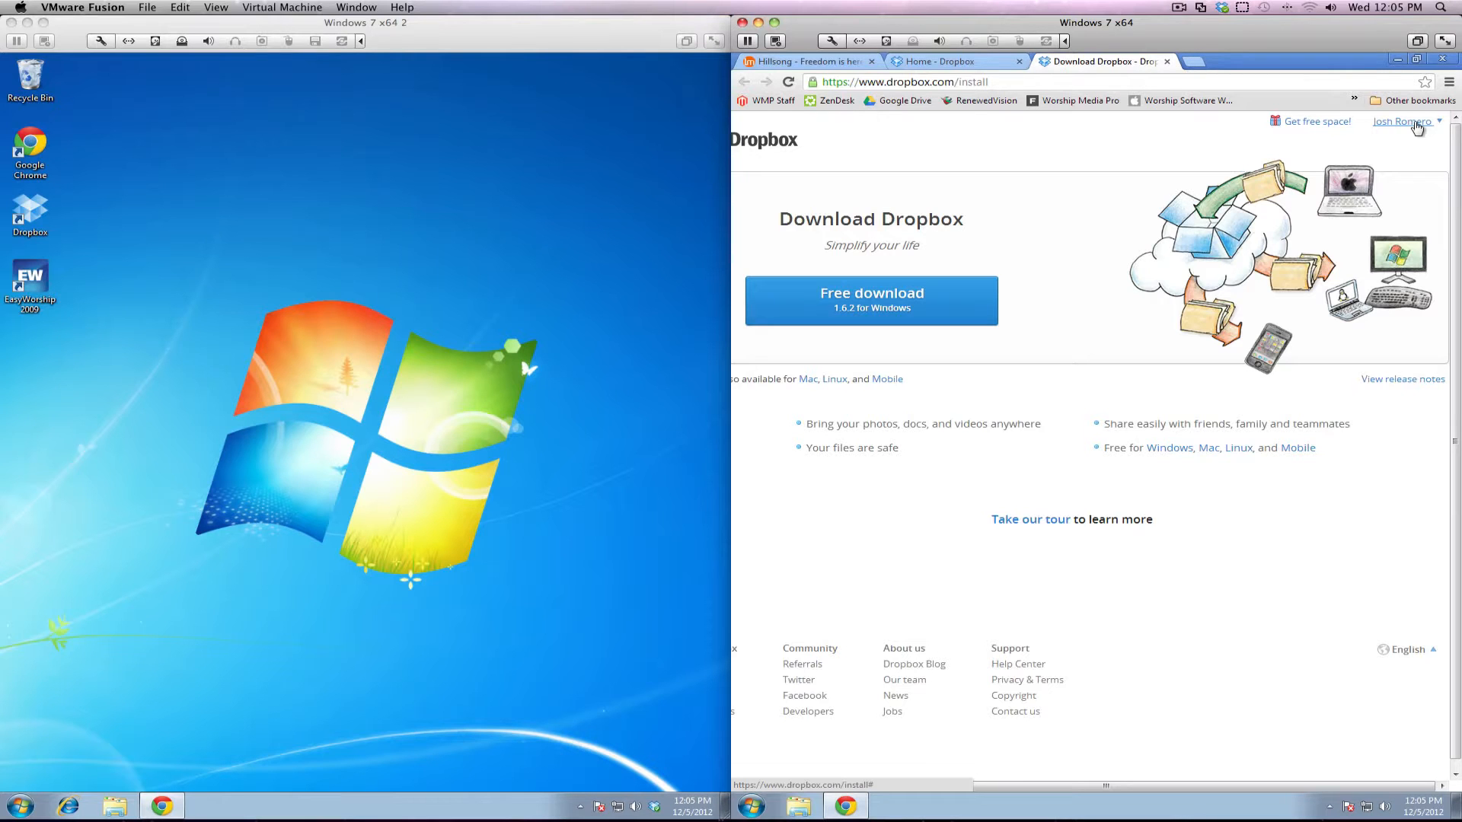
click(1413, 122)
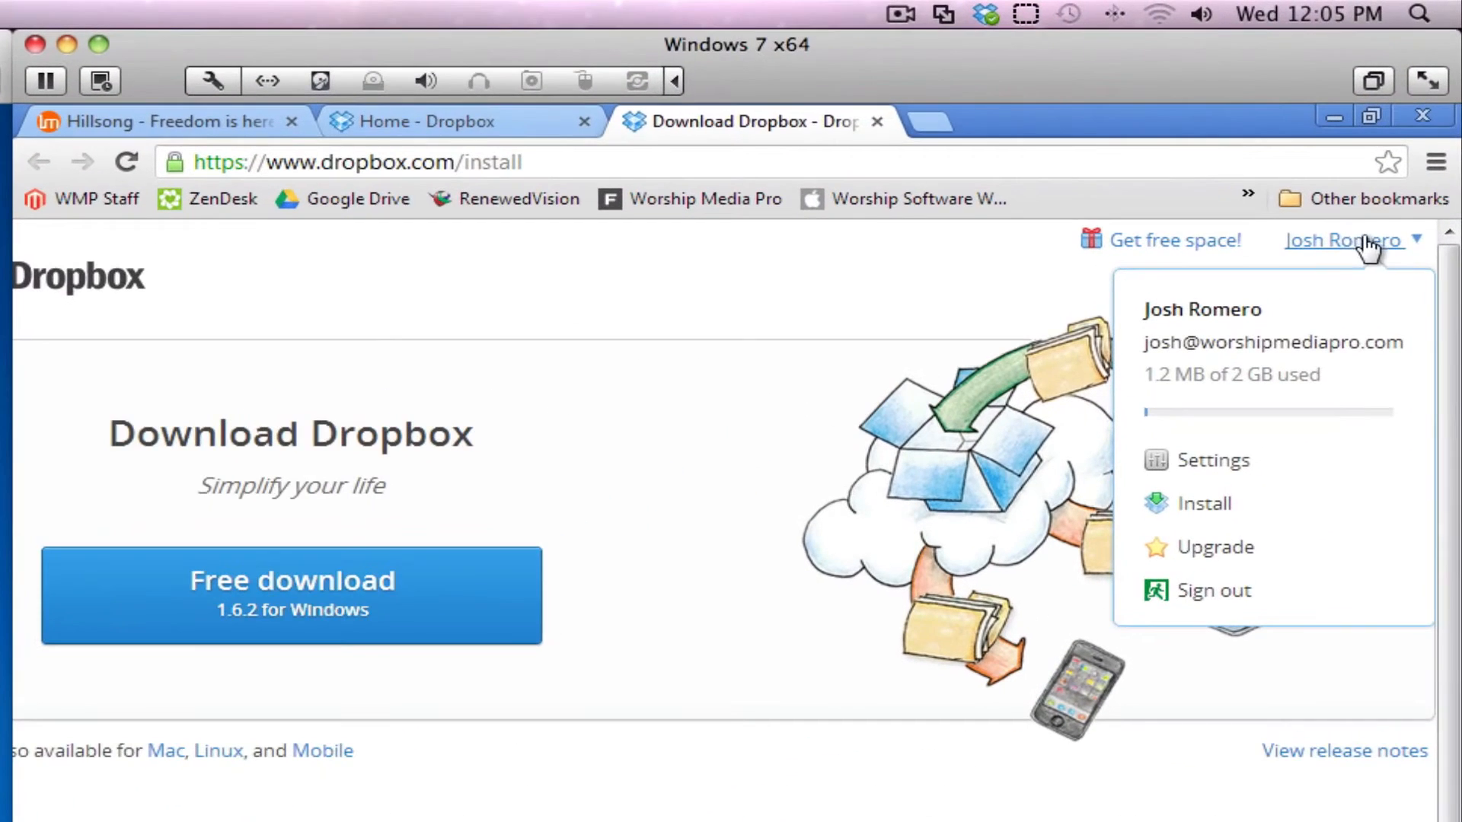
click(481, 122)
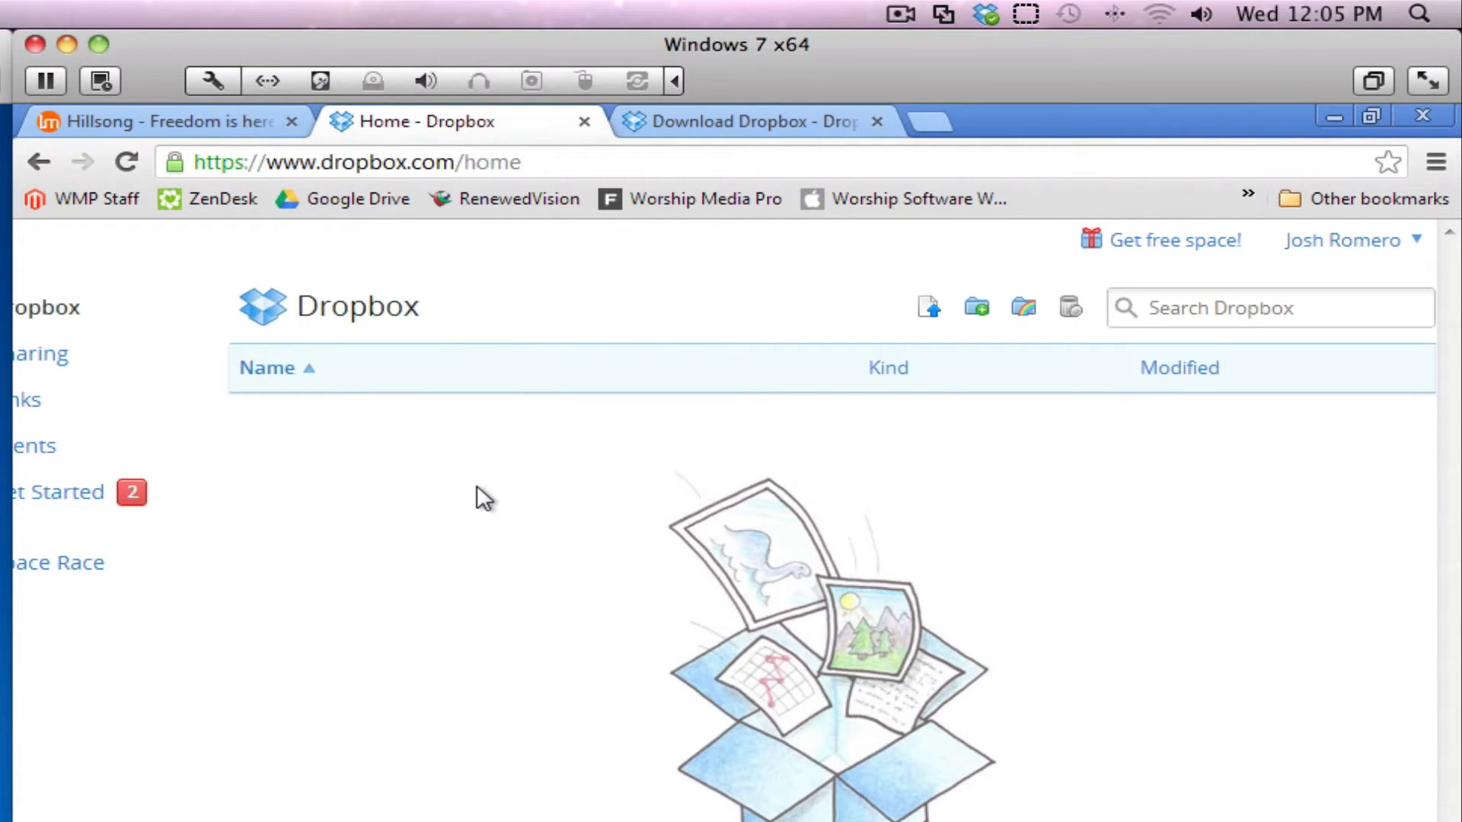
click(1353, 251)
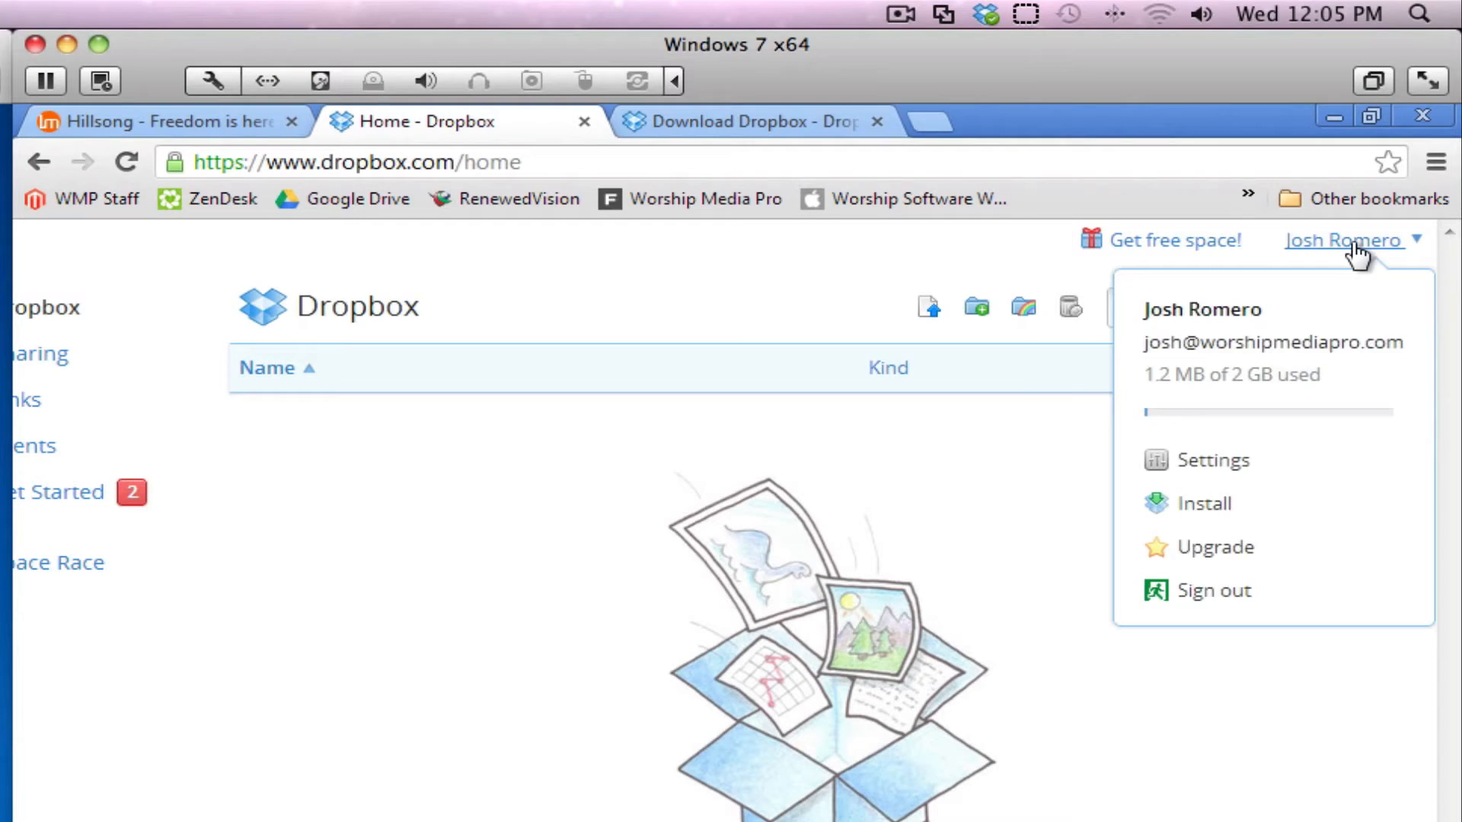
click(1204, 507)
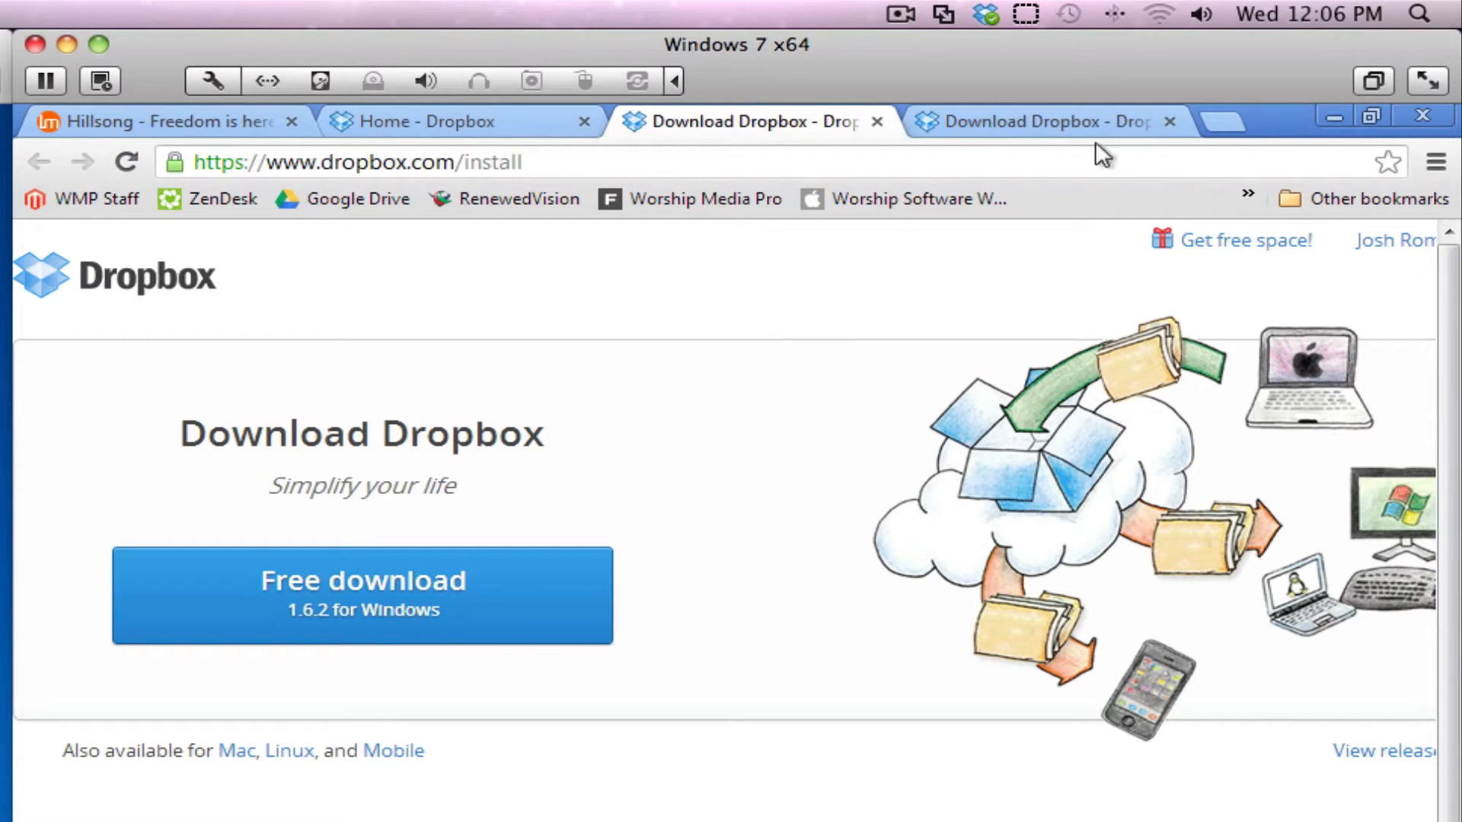
click(1326, 119)
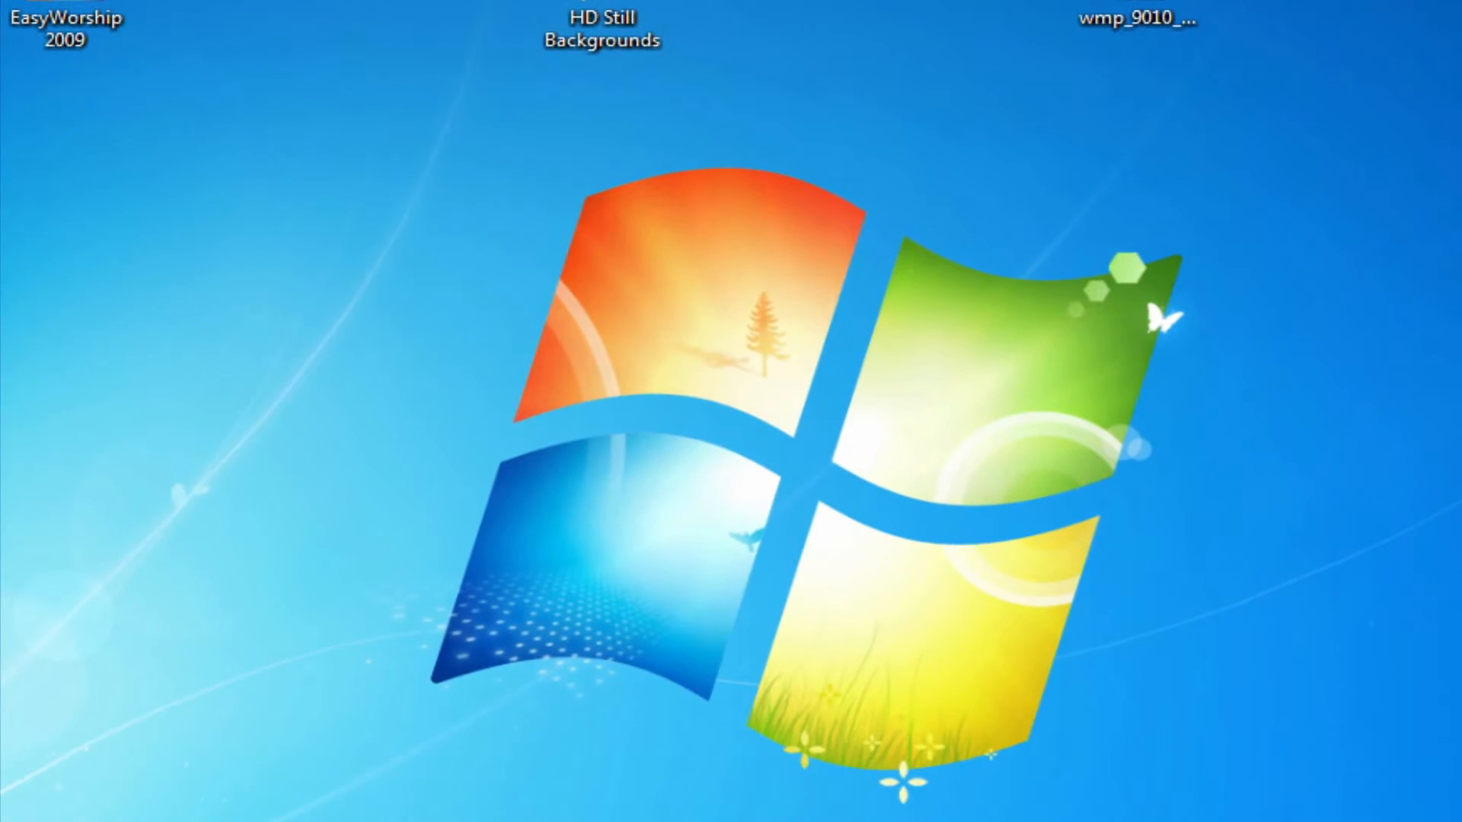
Run the Dropbox 1.6.2 installer from Downloads, approve the security and UAC prompts, and install
click(262, 821)
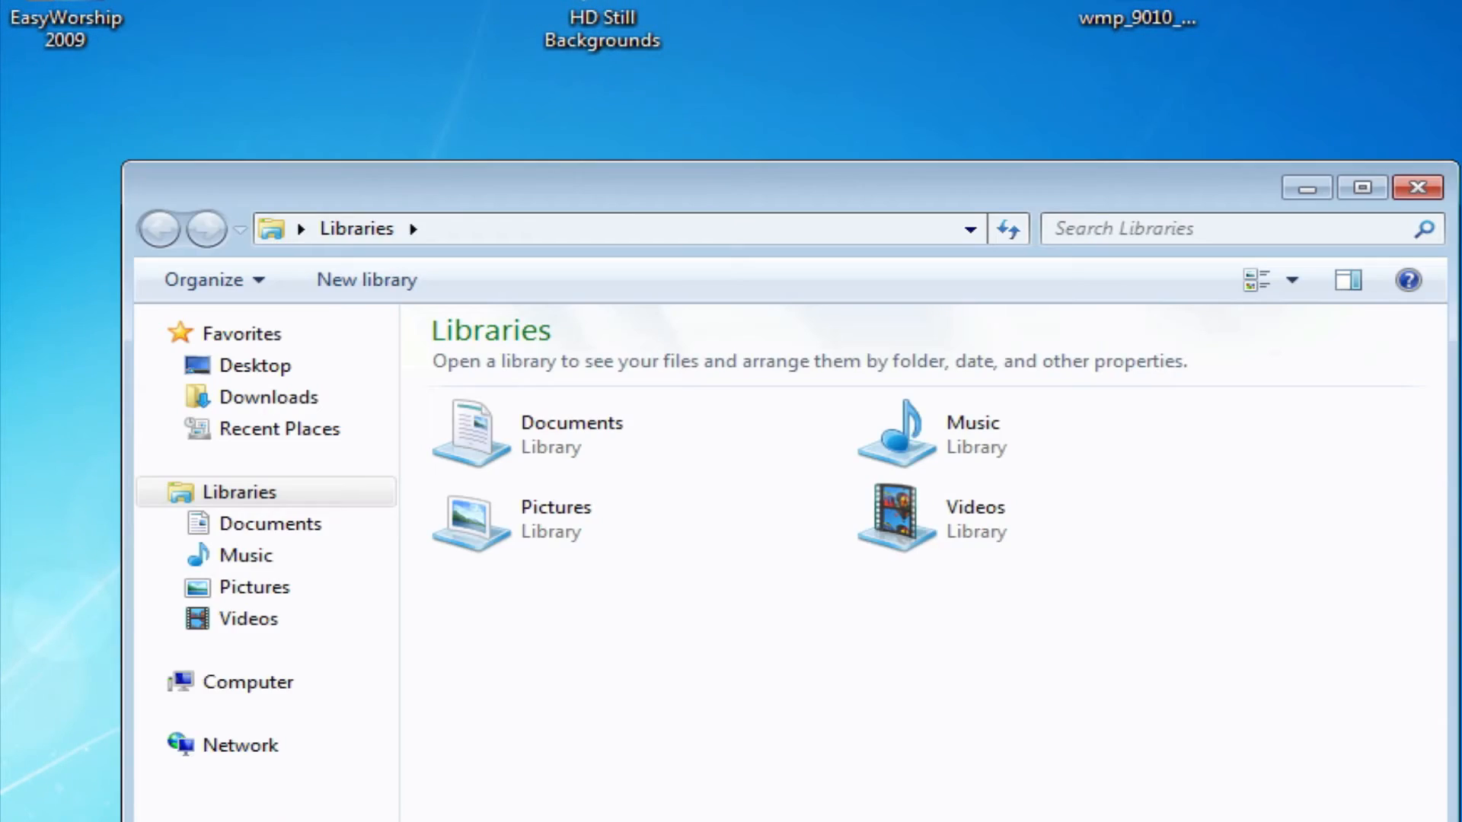
click(331, 403)
double_click(525, 402)
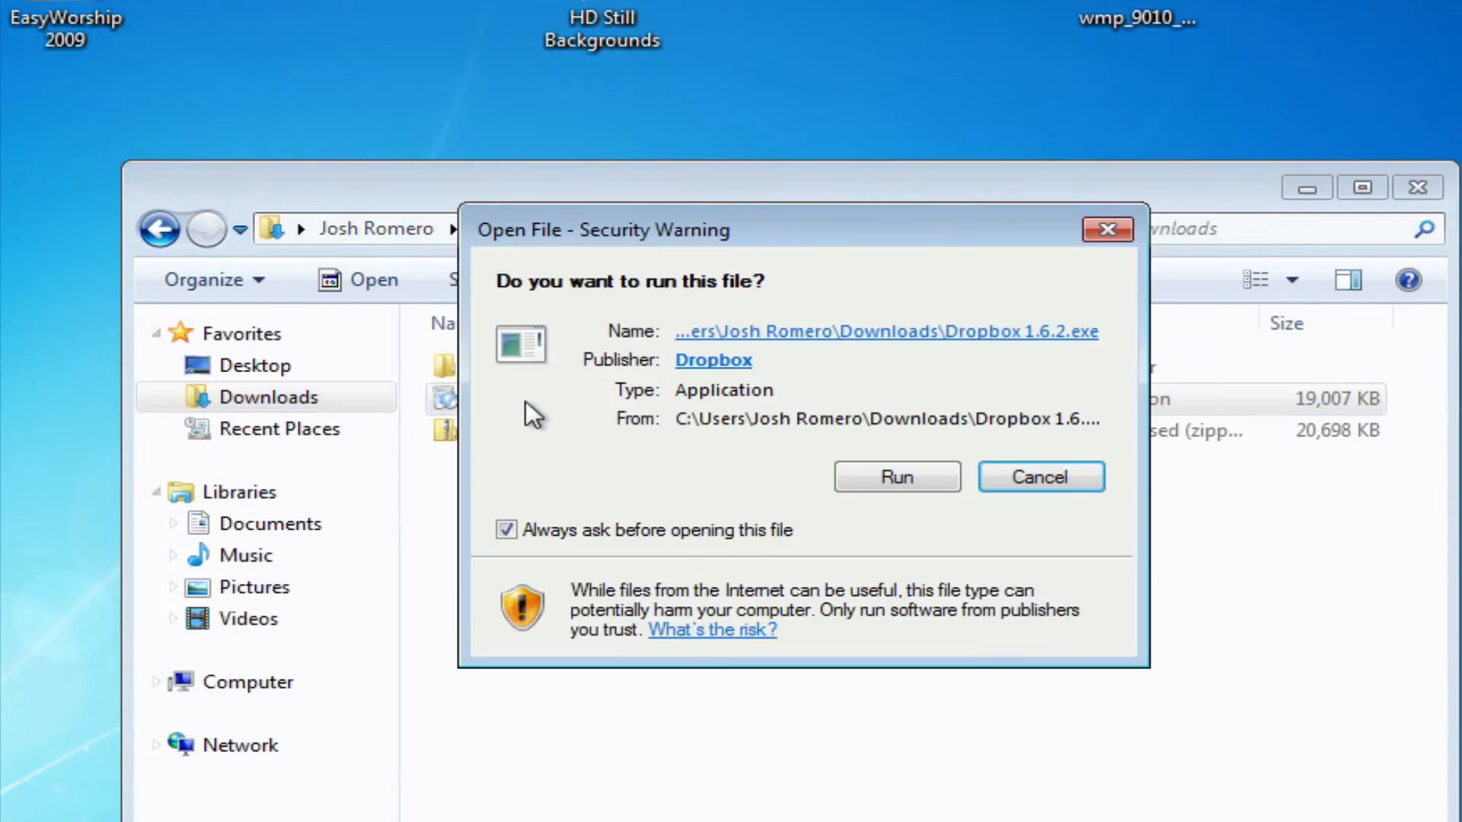
click(908, 485)
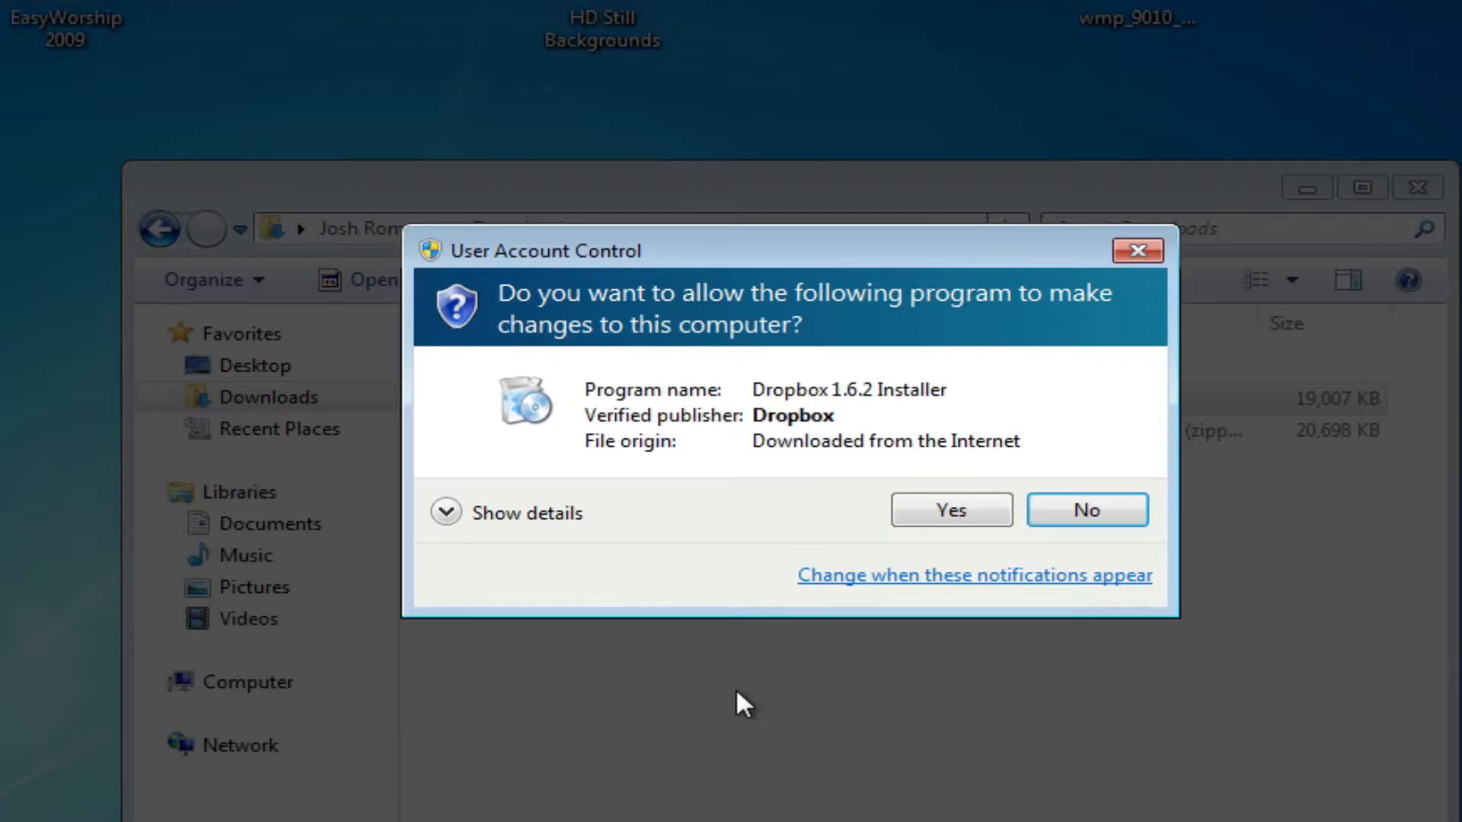
click(969, 519)
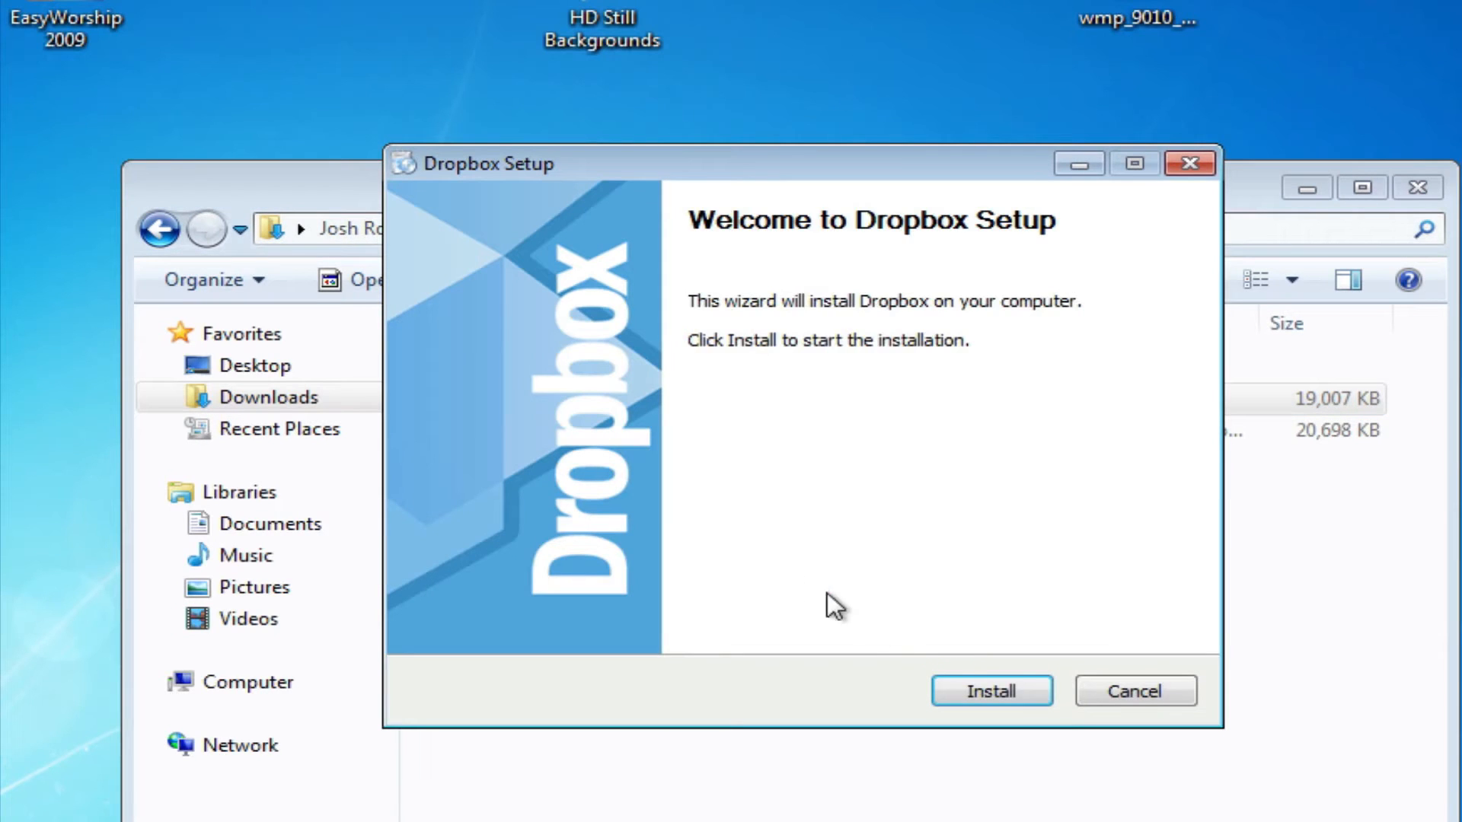
click(1022, 693)
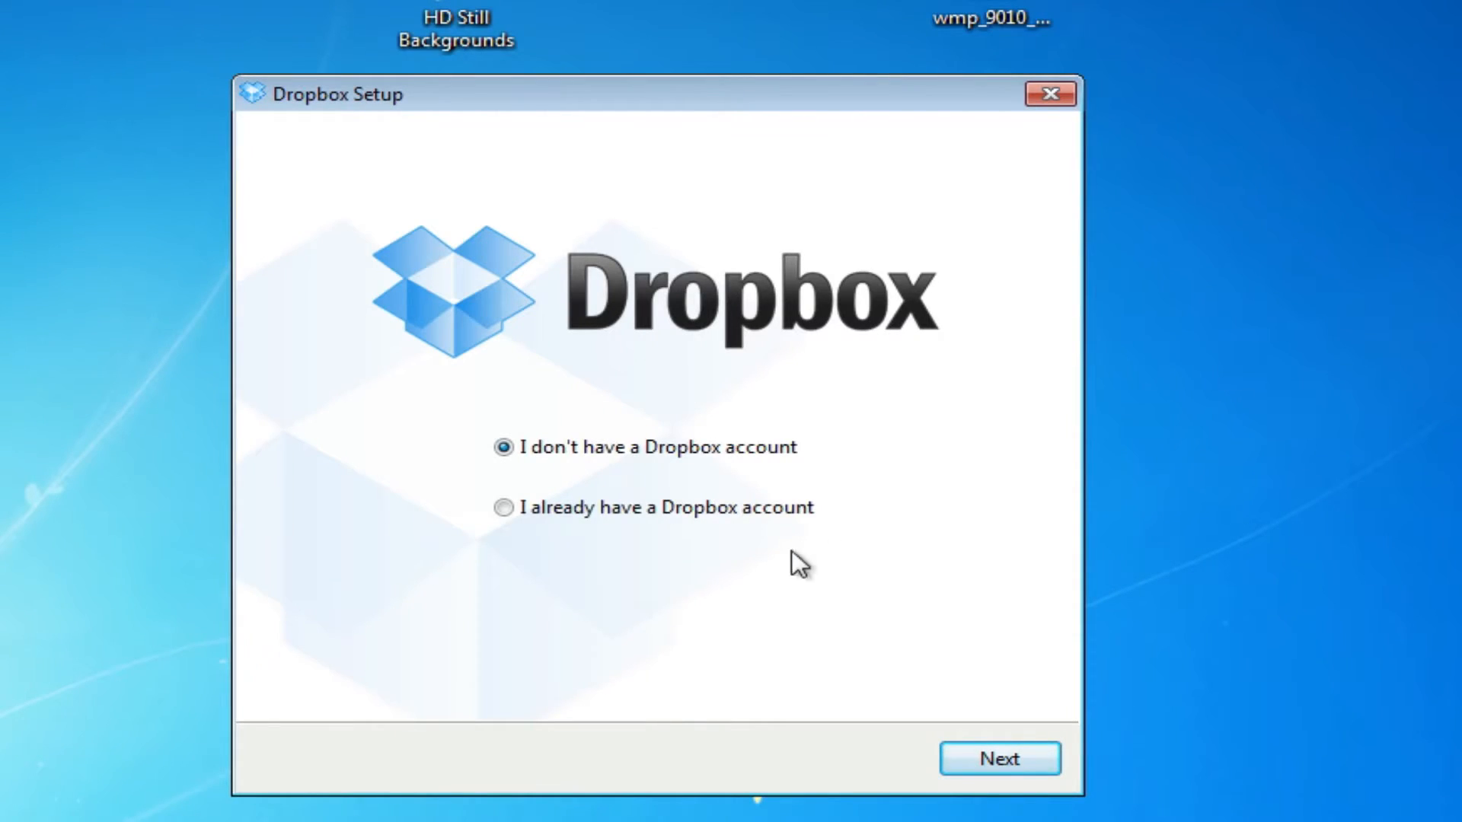
Sign in with the existing account's e-mail and password, naming this computer 'VM 2'
click(549, 502)
click(999, 756)
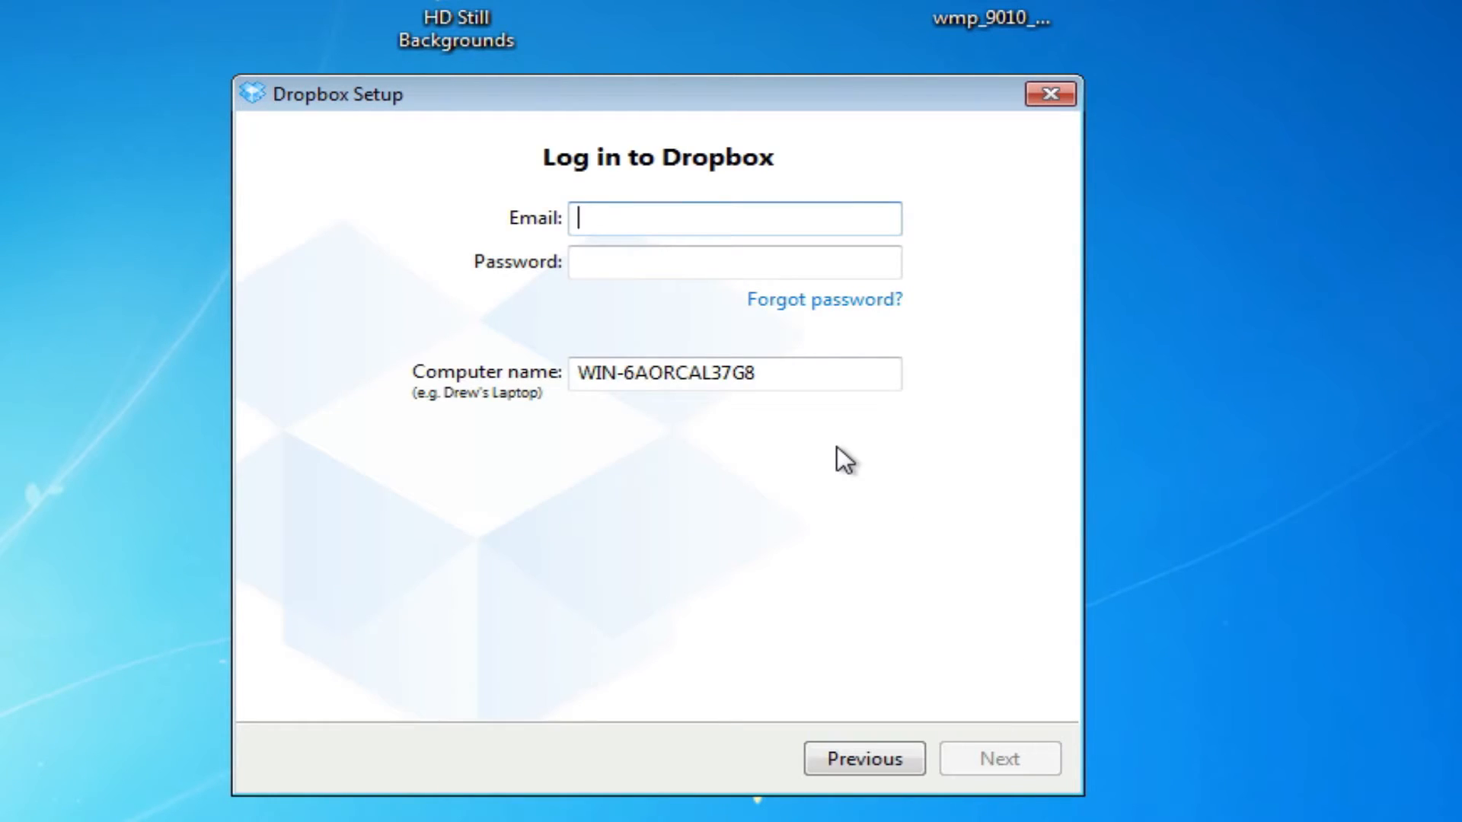
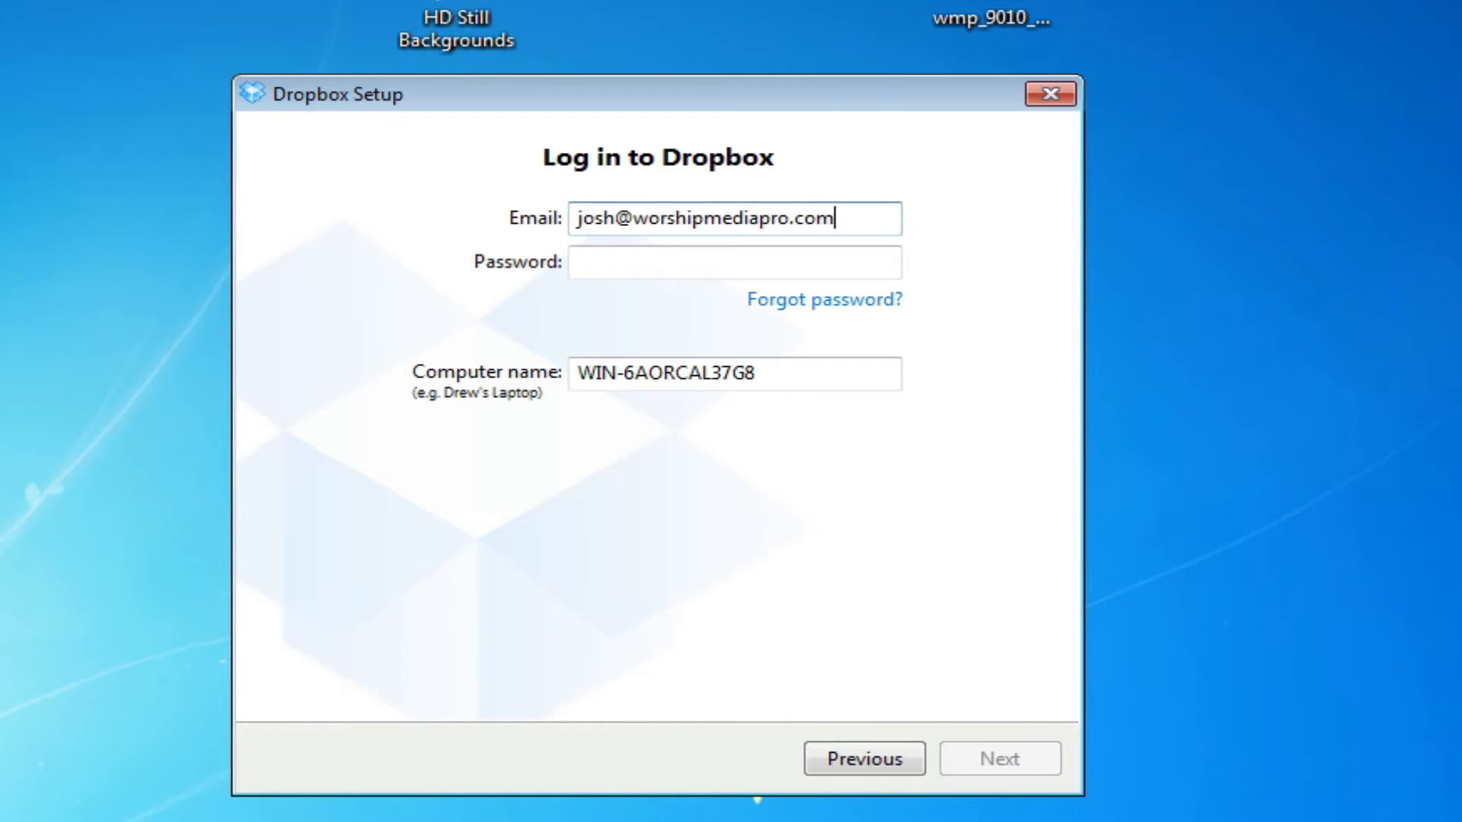
key(Tab)
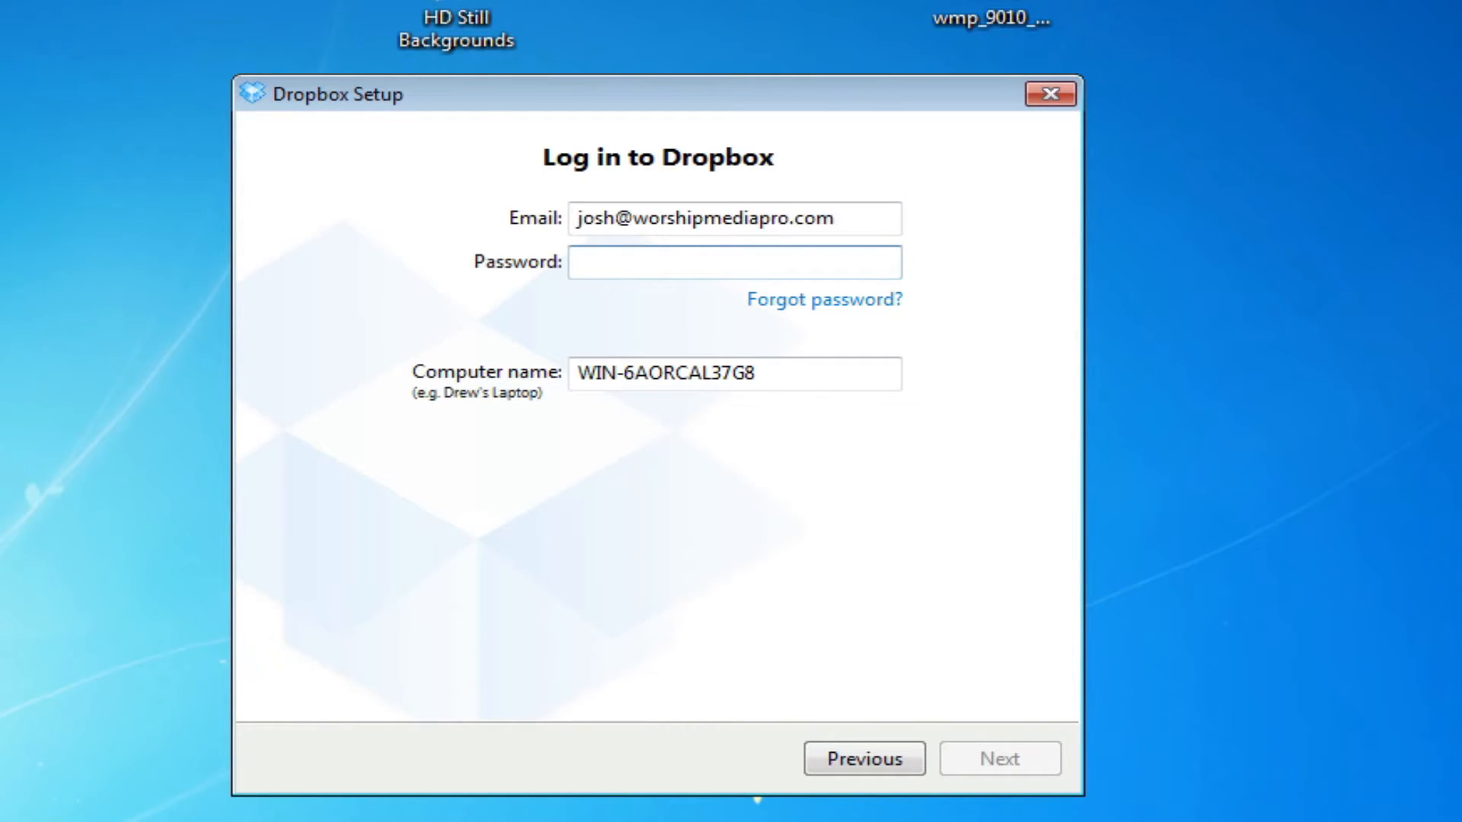
text(••••••••)
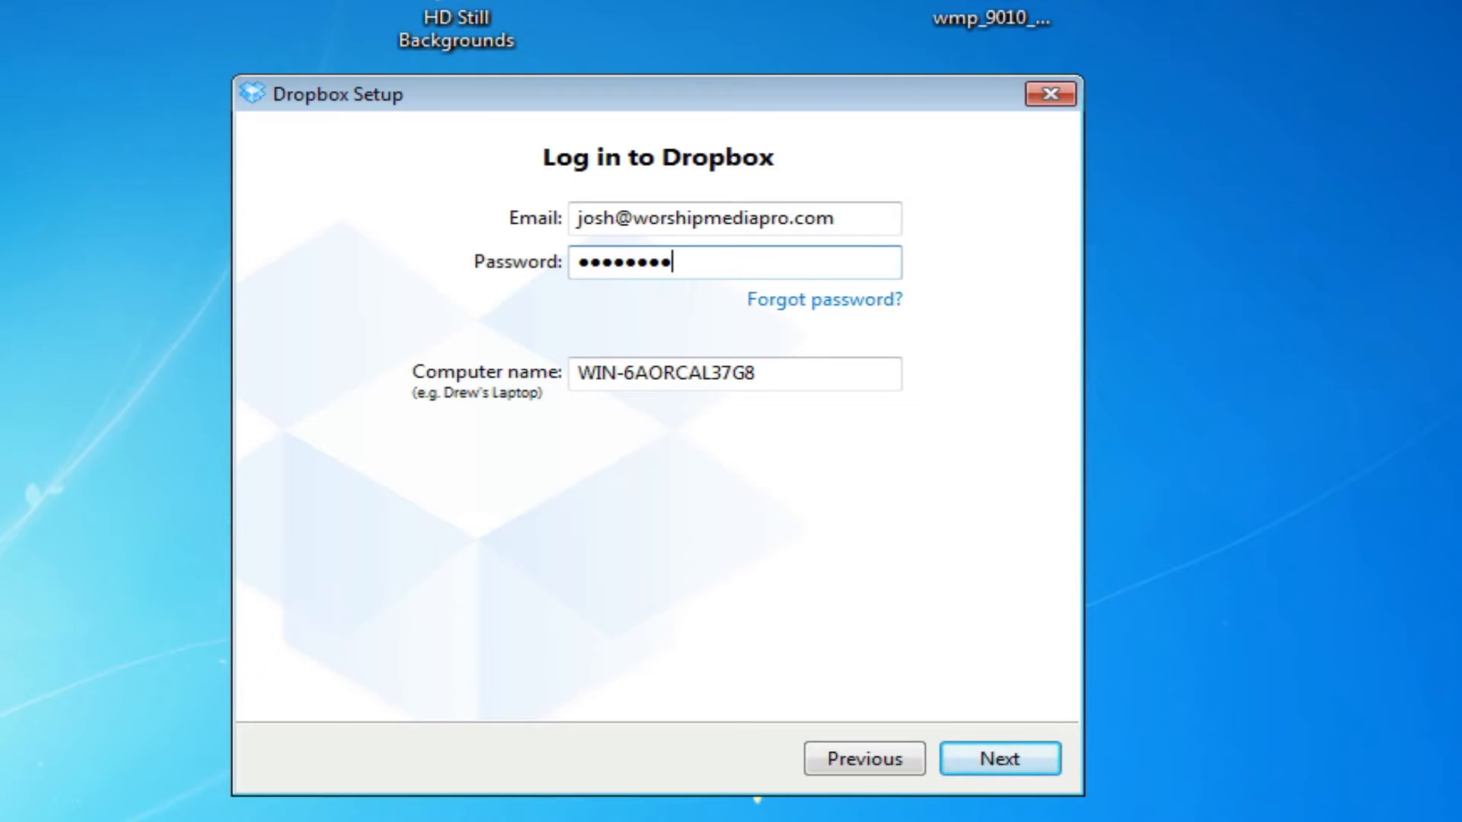
key(Tab)
key(BackSpace)
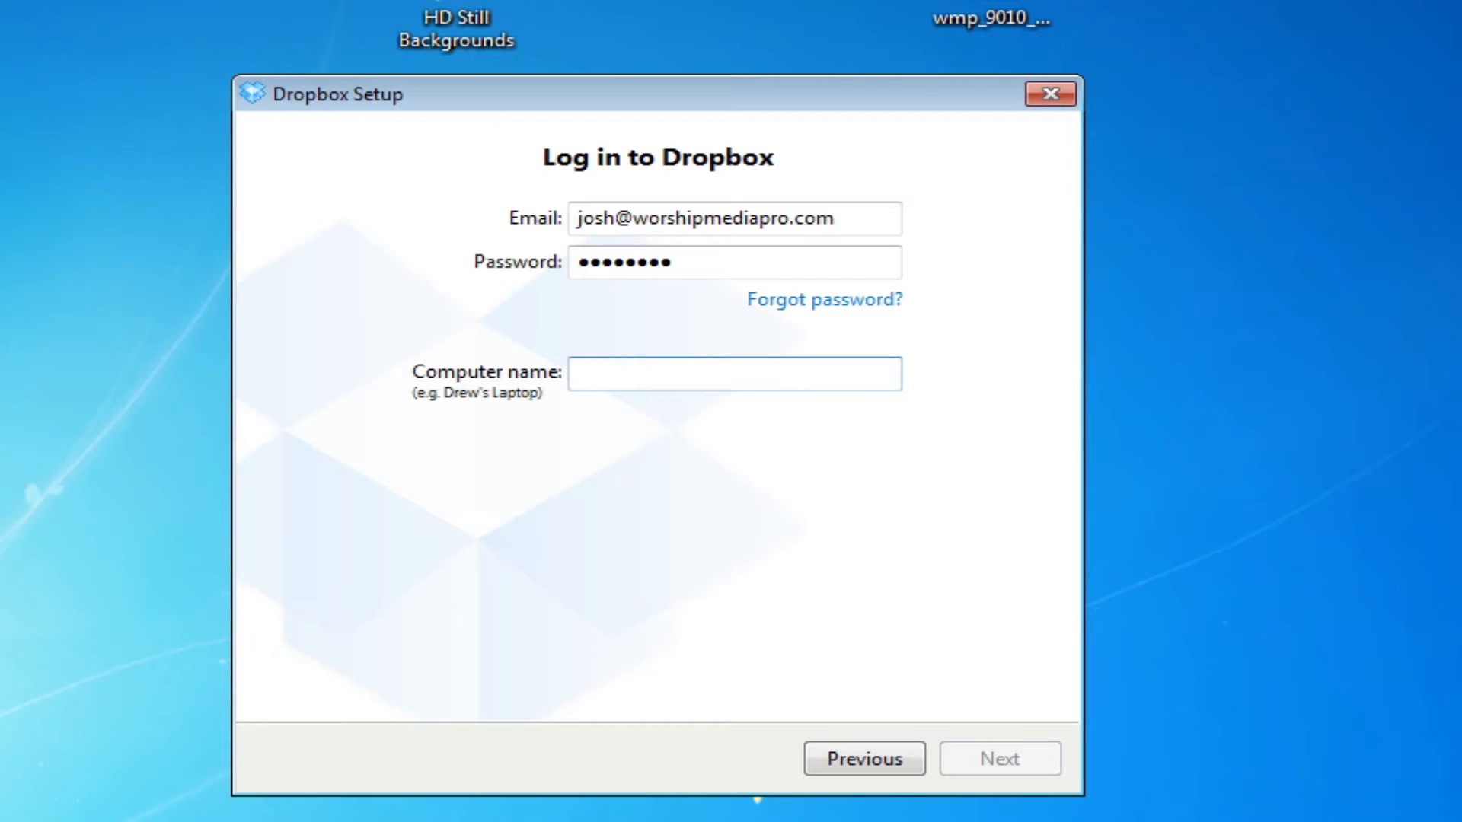
text(V)
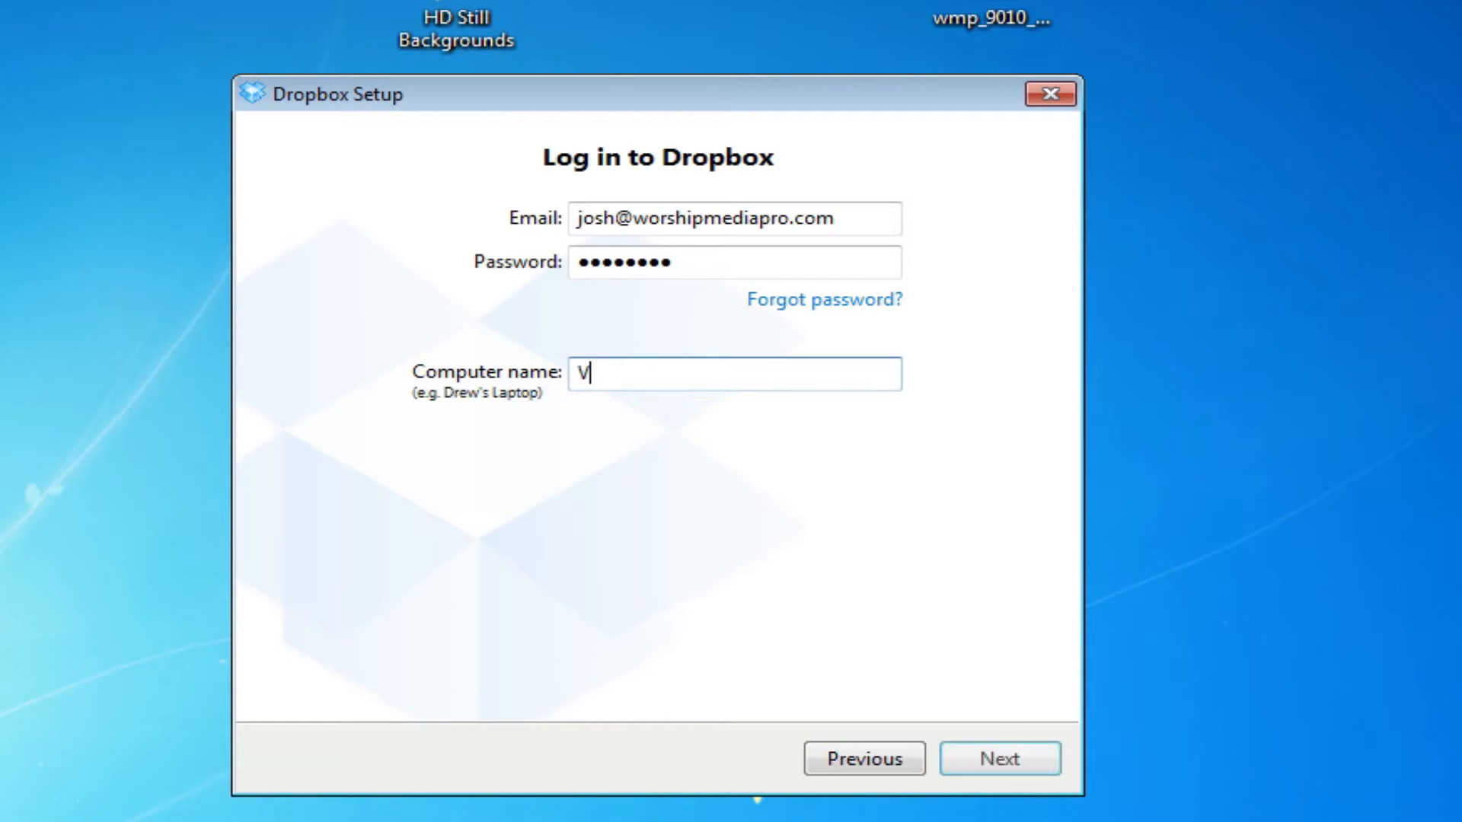
text(M)
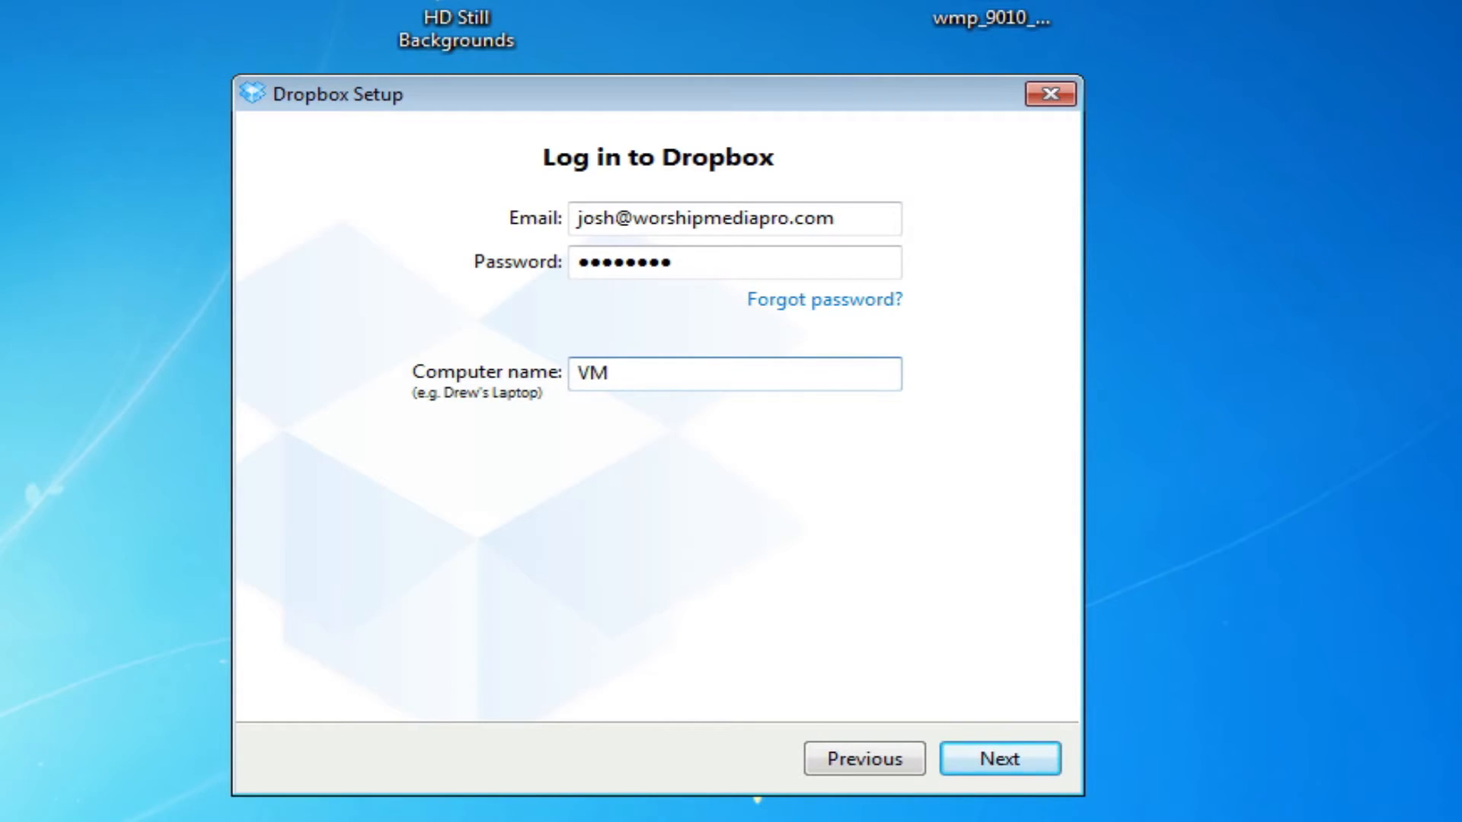
text( 2)
click(1025, 764)
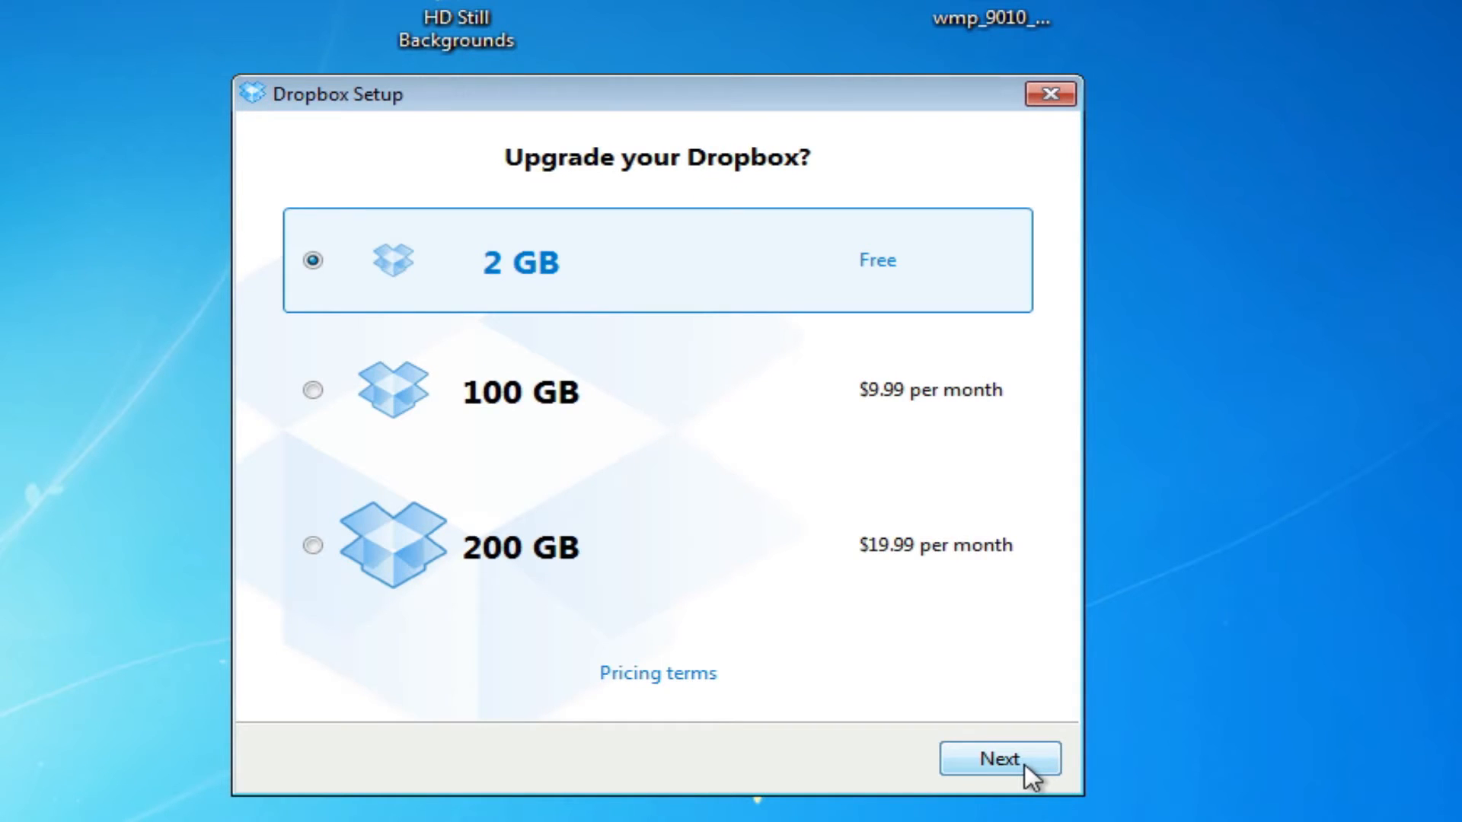
Keep the free 2 GB plan, choose advanced setup, and set the Dropbox location to My Documents
click(1025, 765)
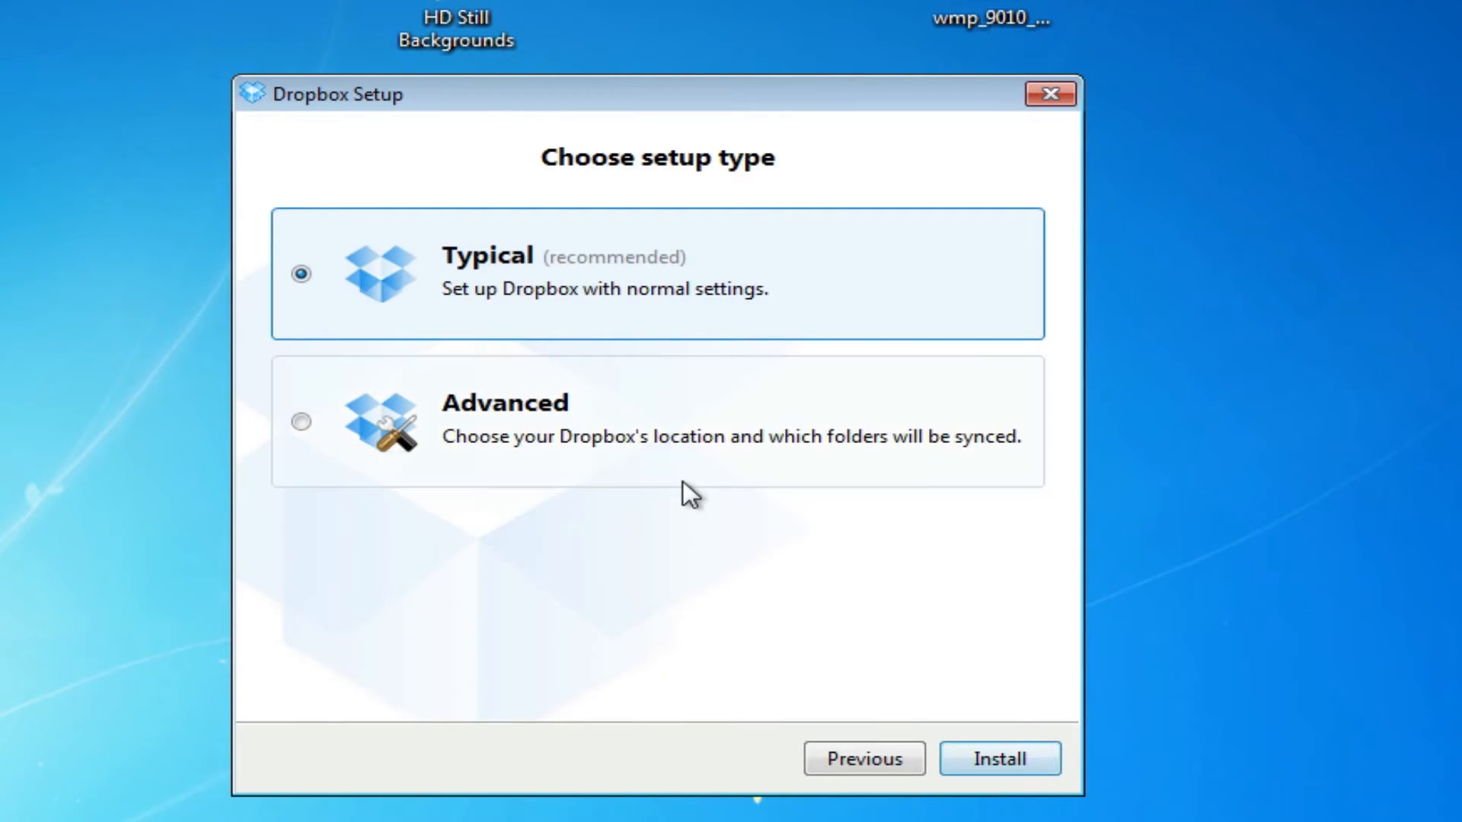
click(411, 419)
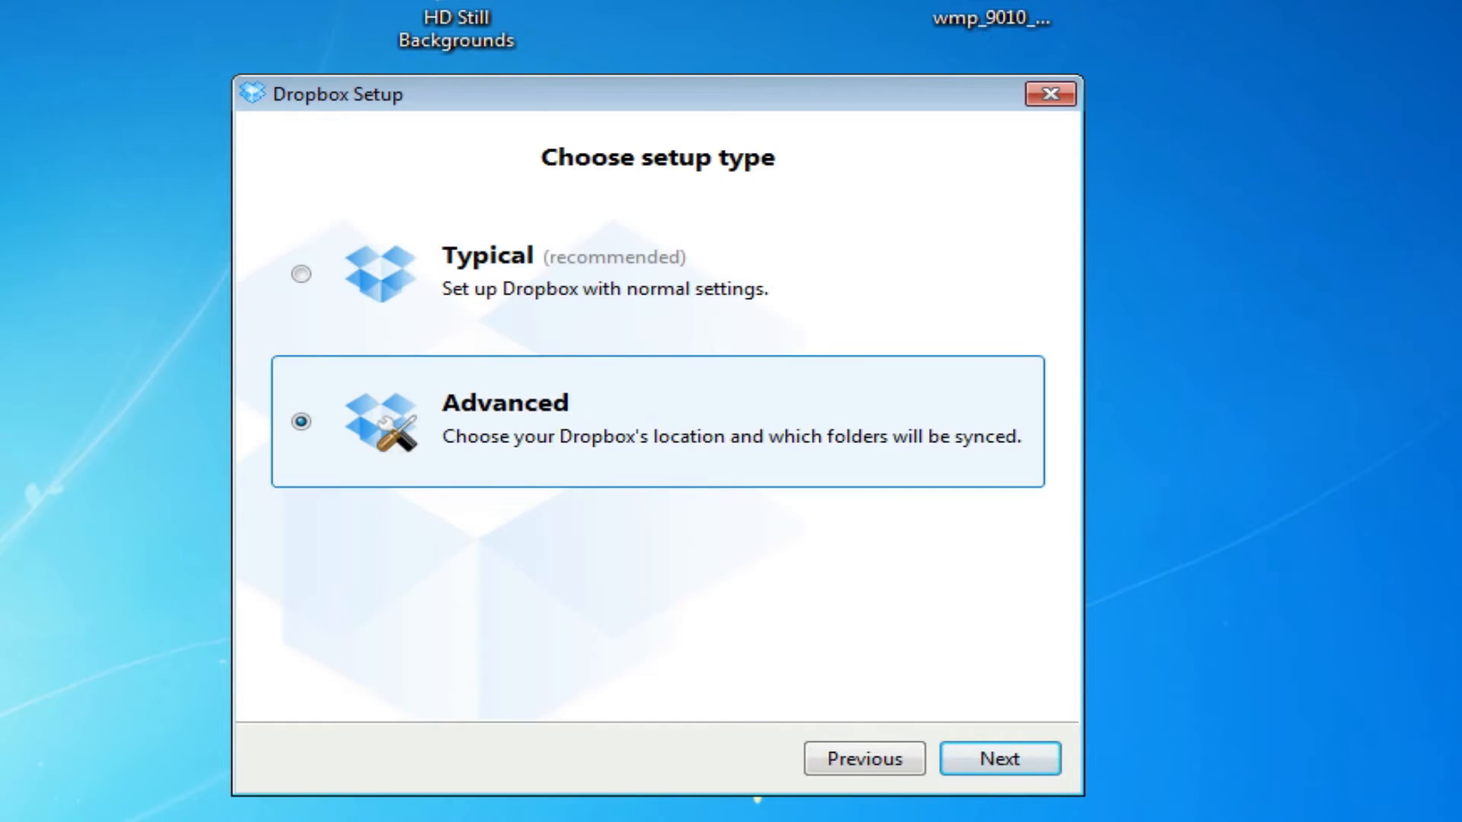
click(1043, 756)
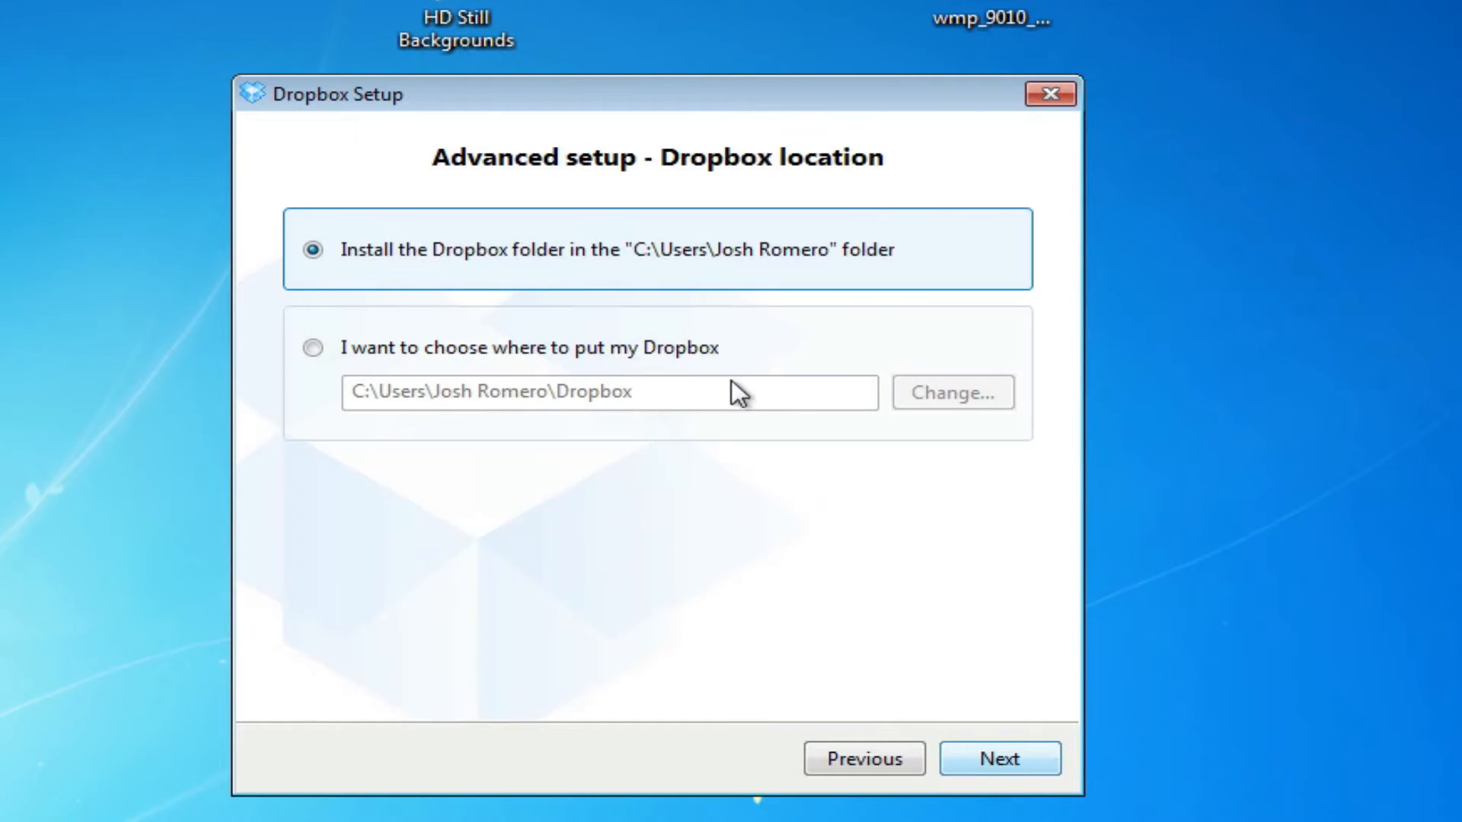
click(395, 352)
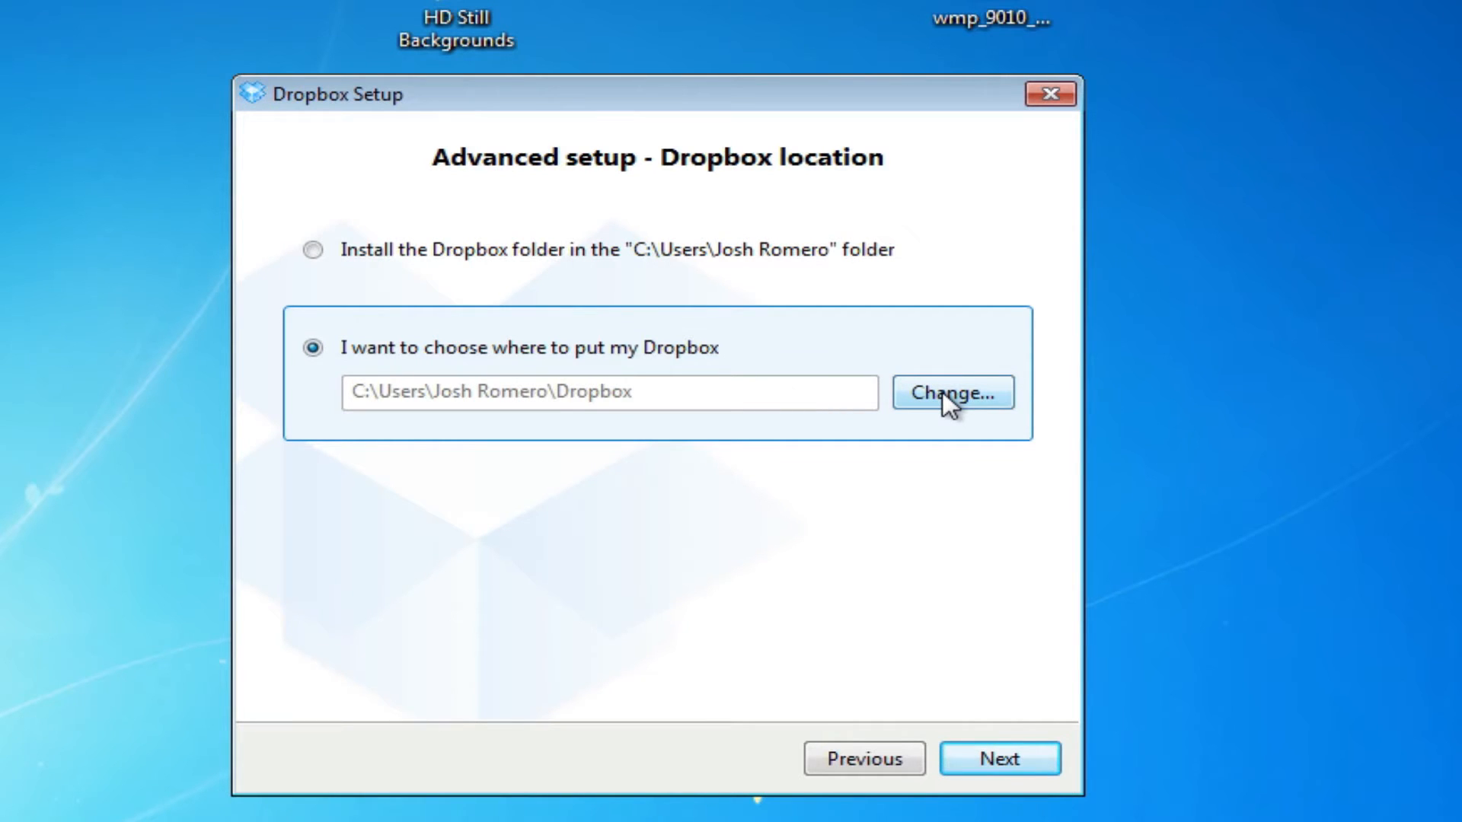
click(982, 393)
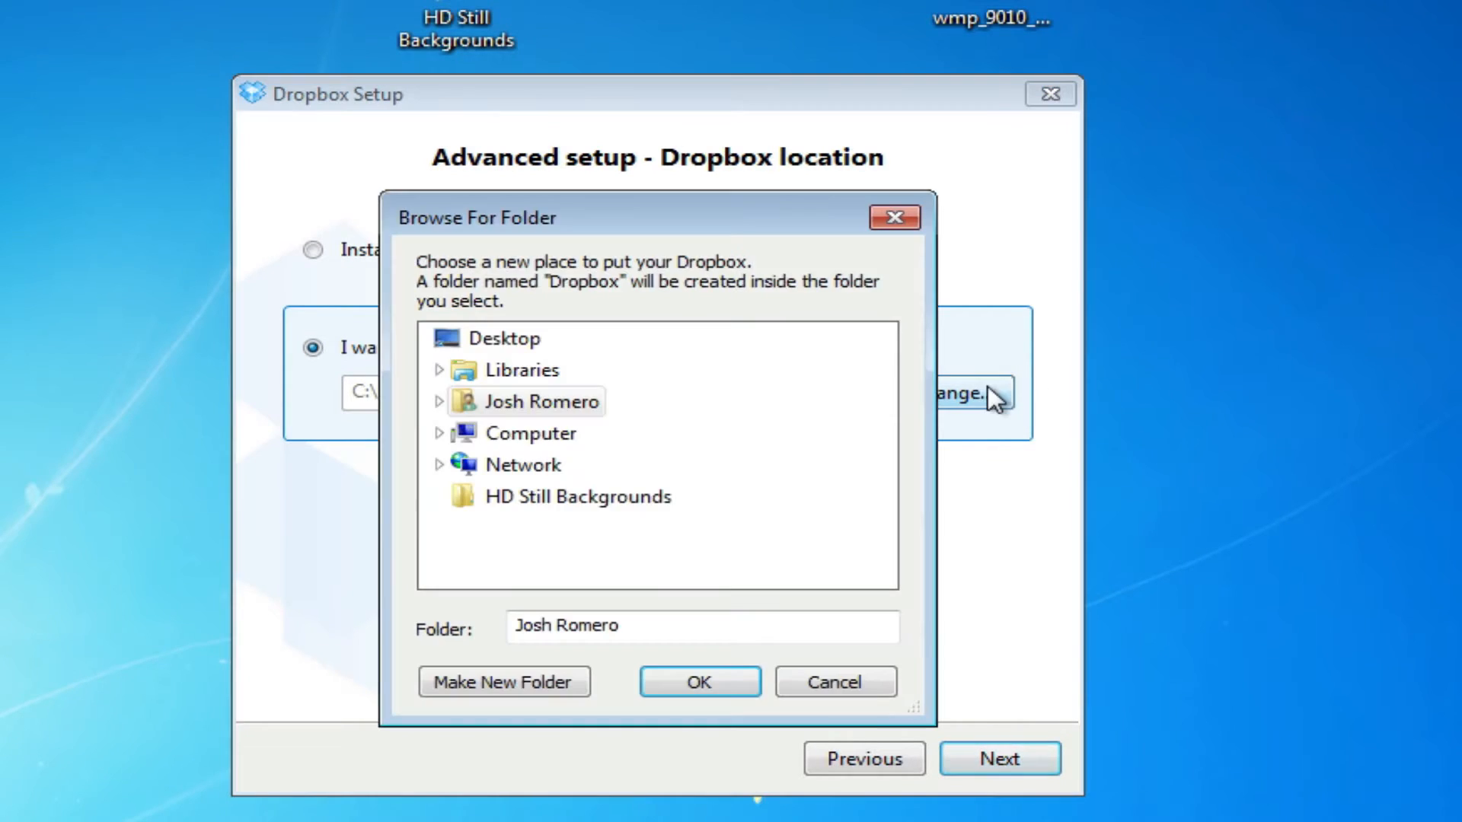
click(439, 369)
click(523, 402)
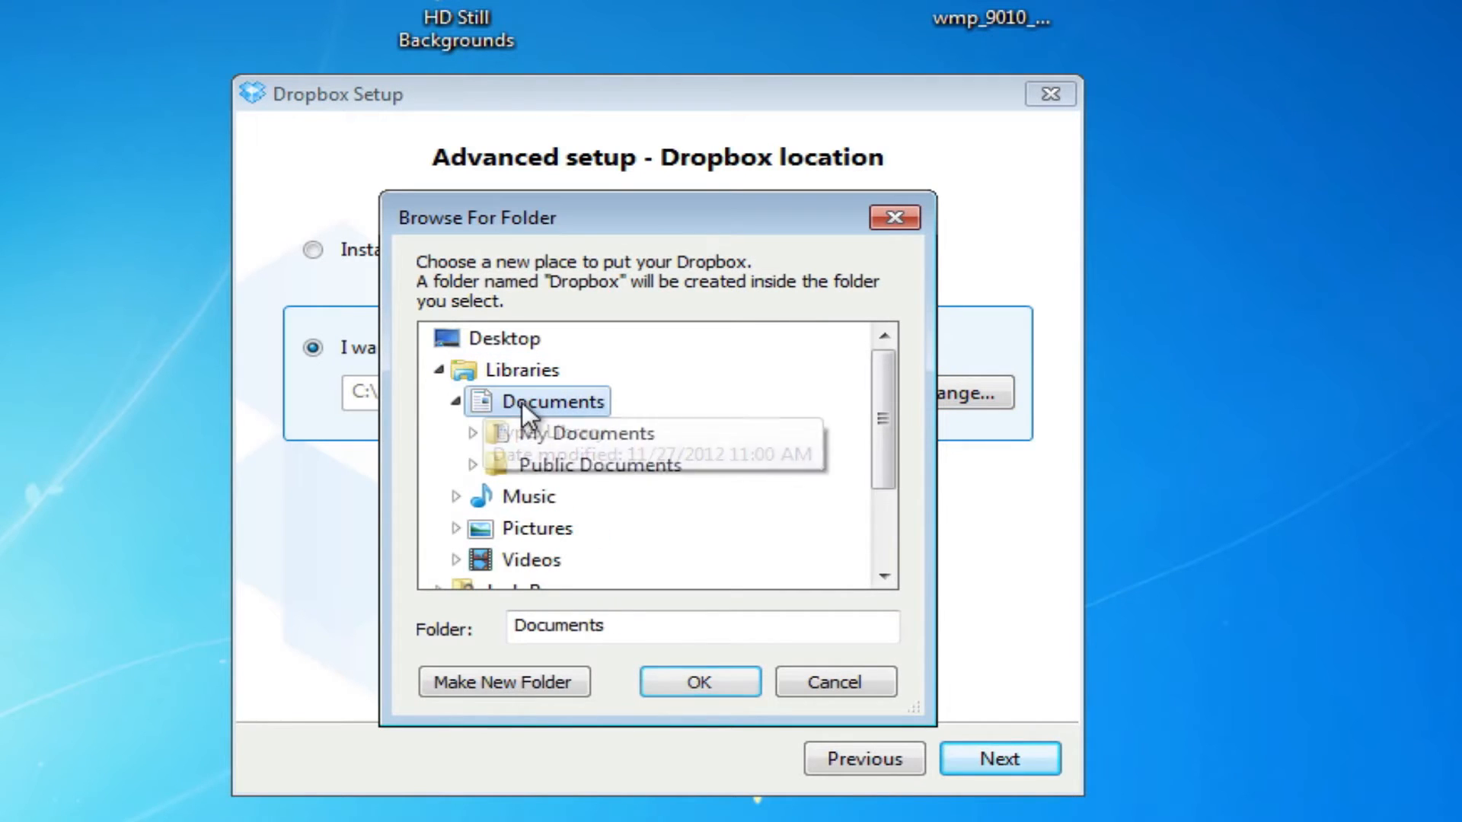
click(634, 438)
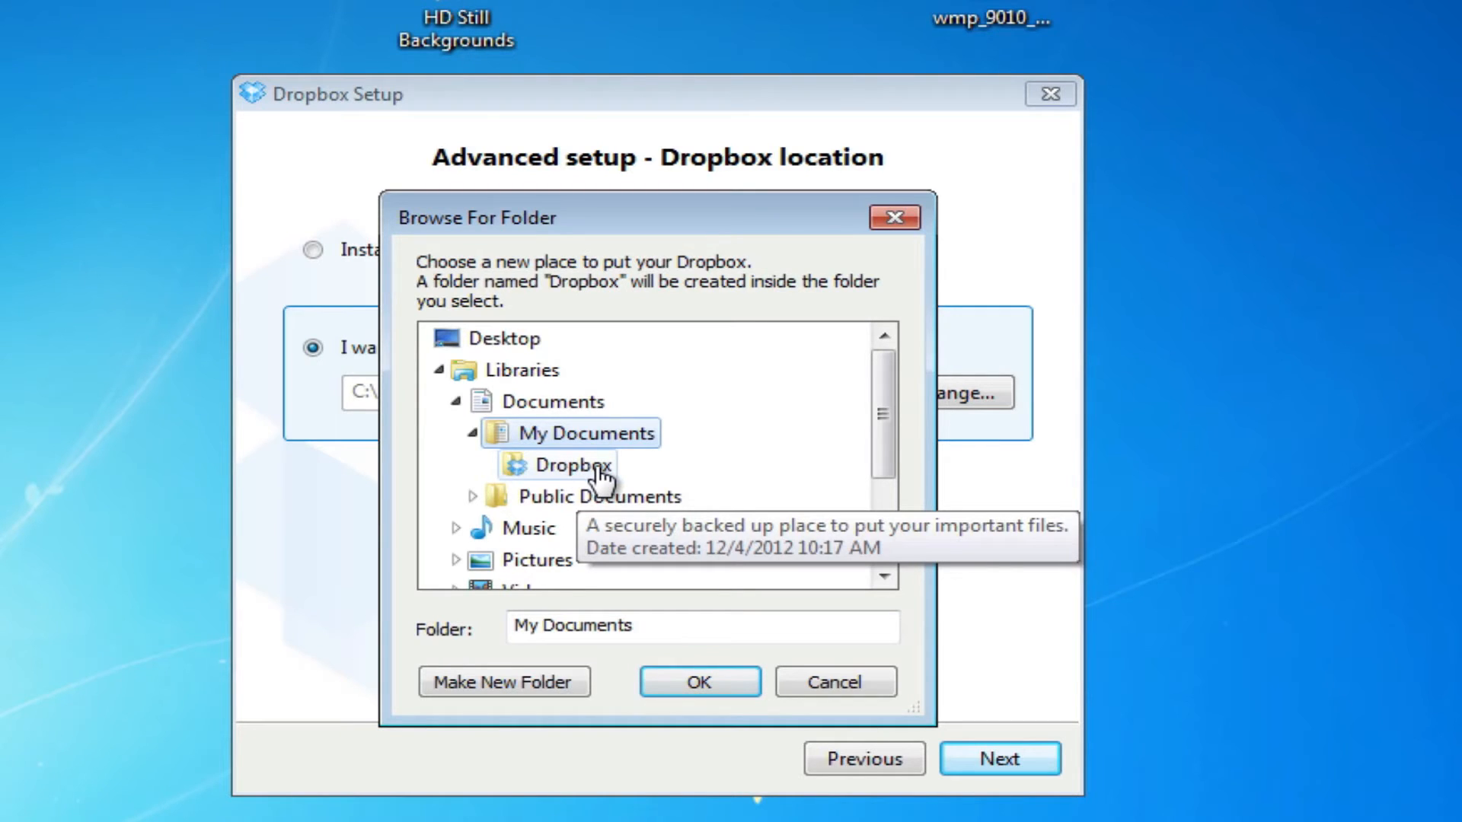
click(724, 685)
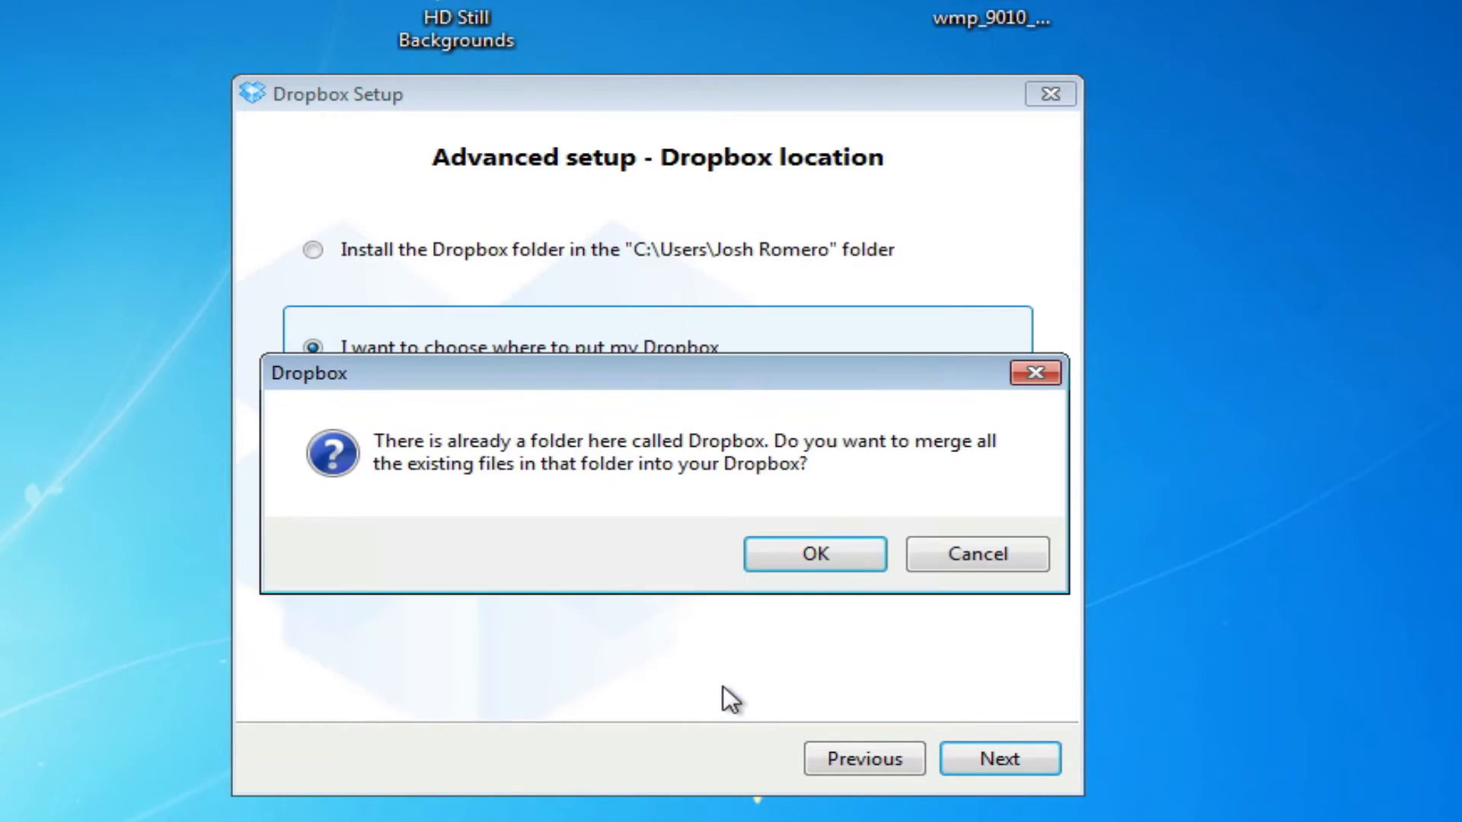
Merge with the existing Dropbox folder, sync all folders, skip phone and tour, and finish
click(801, 553)
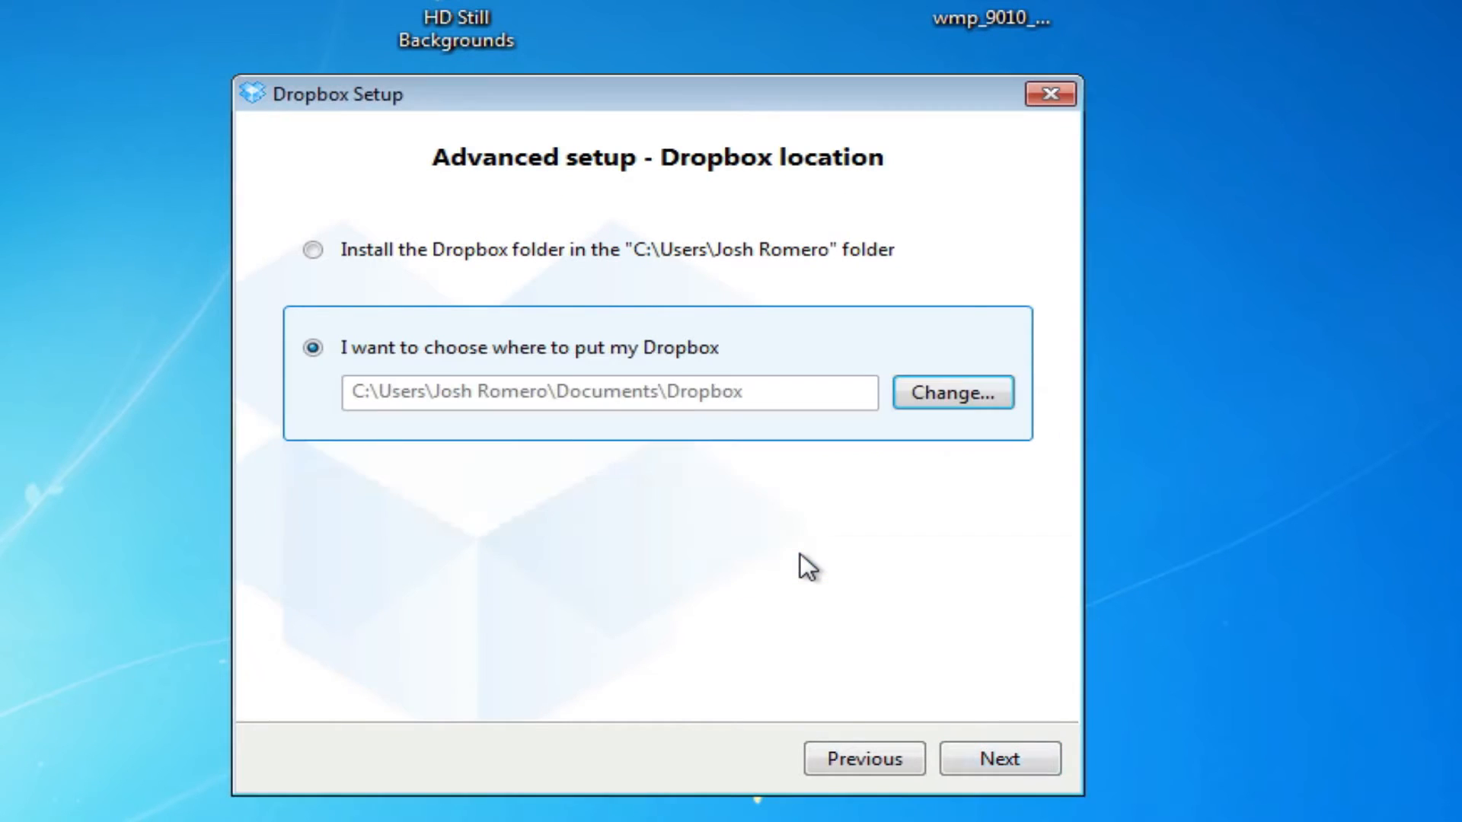
click(1007, 752)
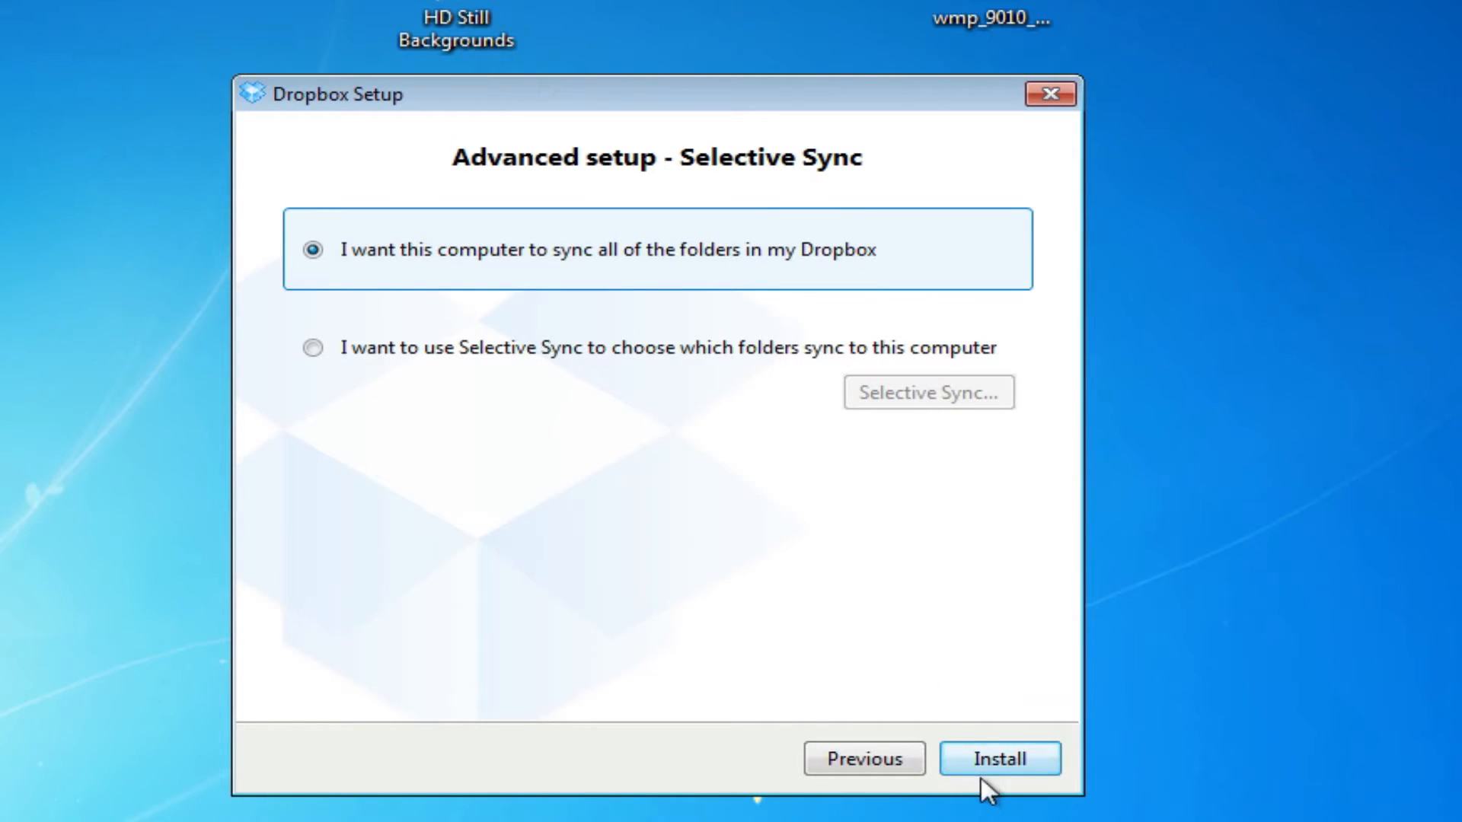
click(1018, 762)
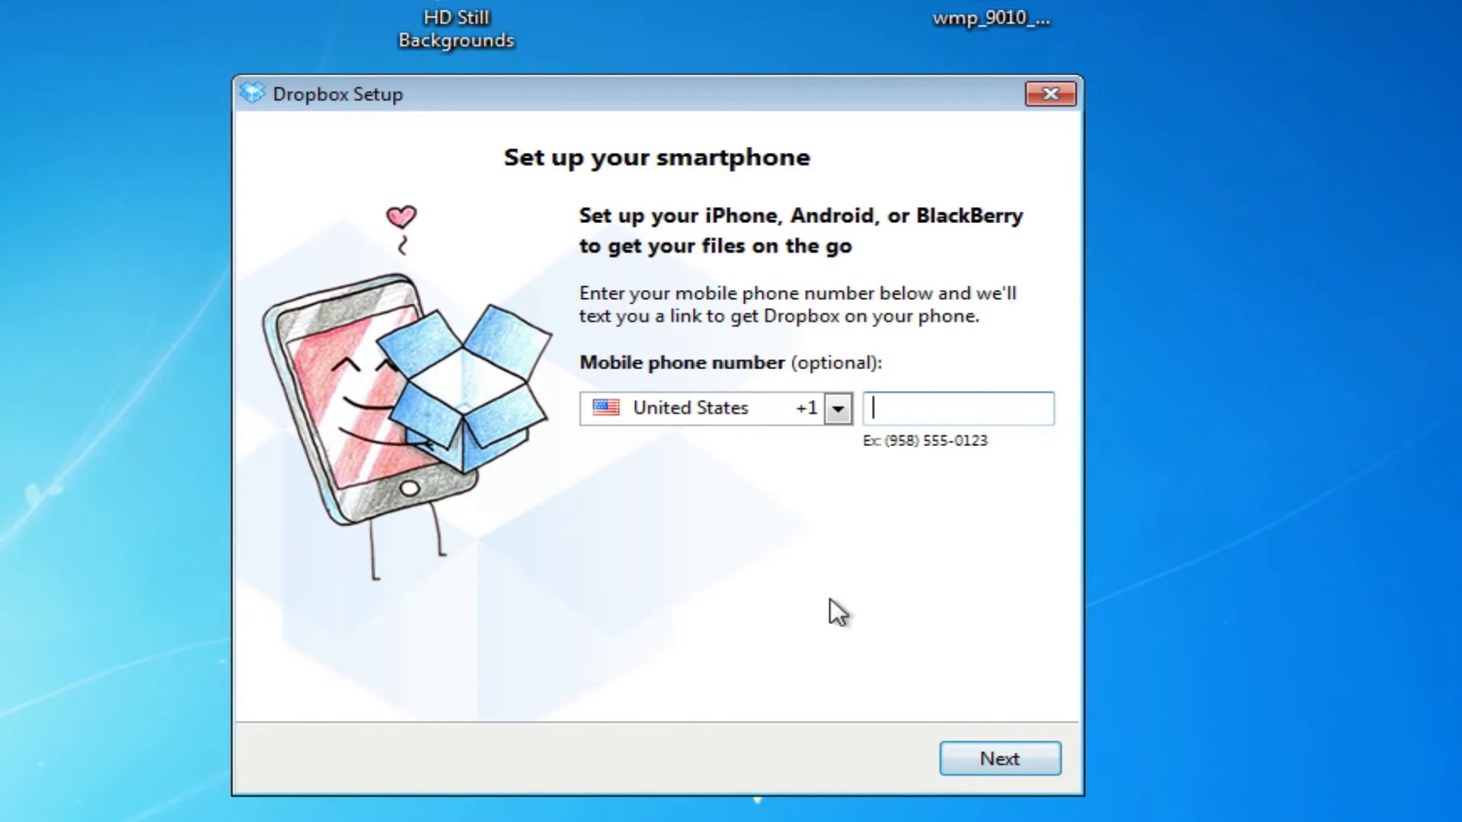
click(1032, 760)
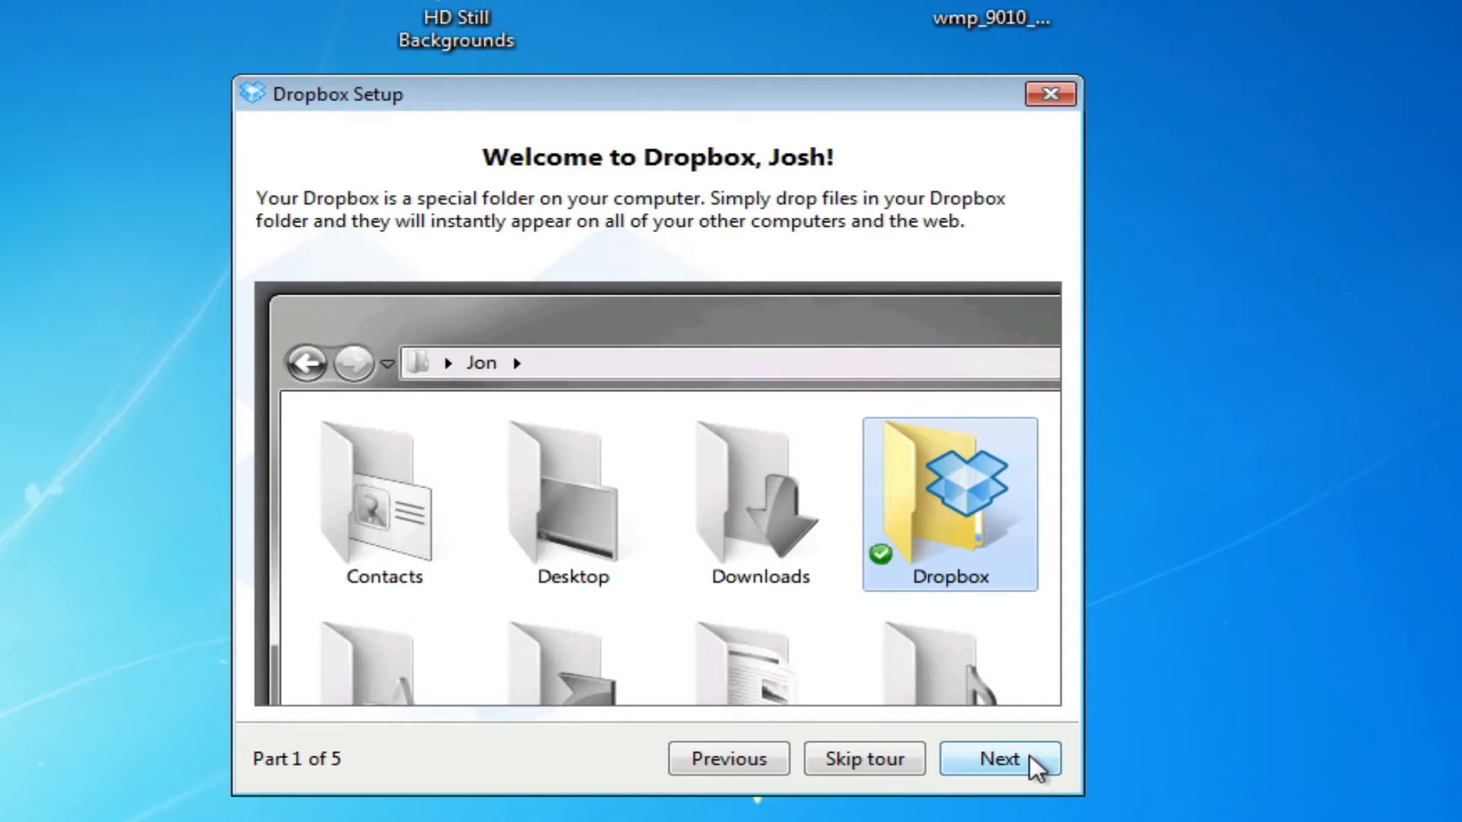
click(877, 749)
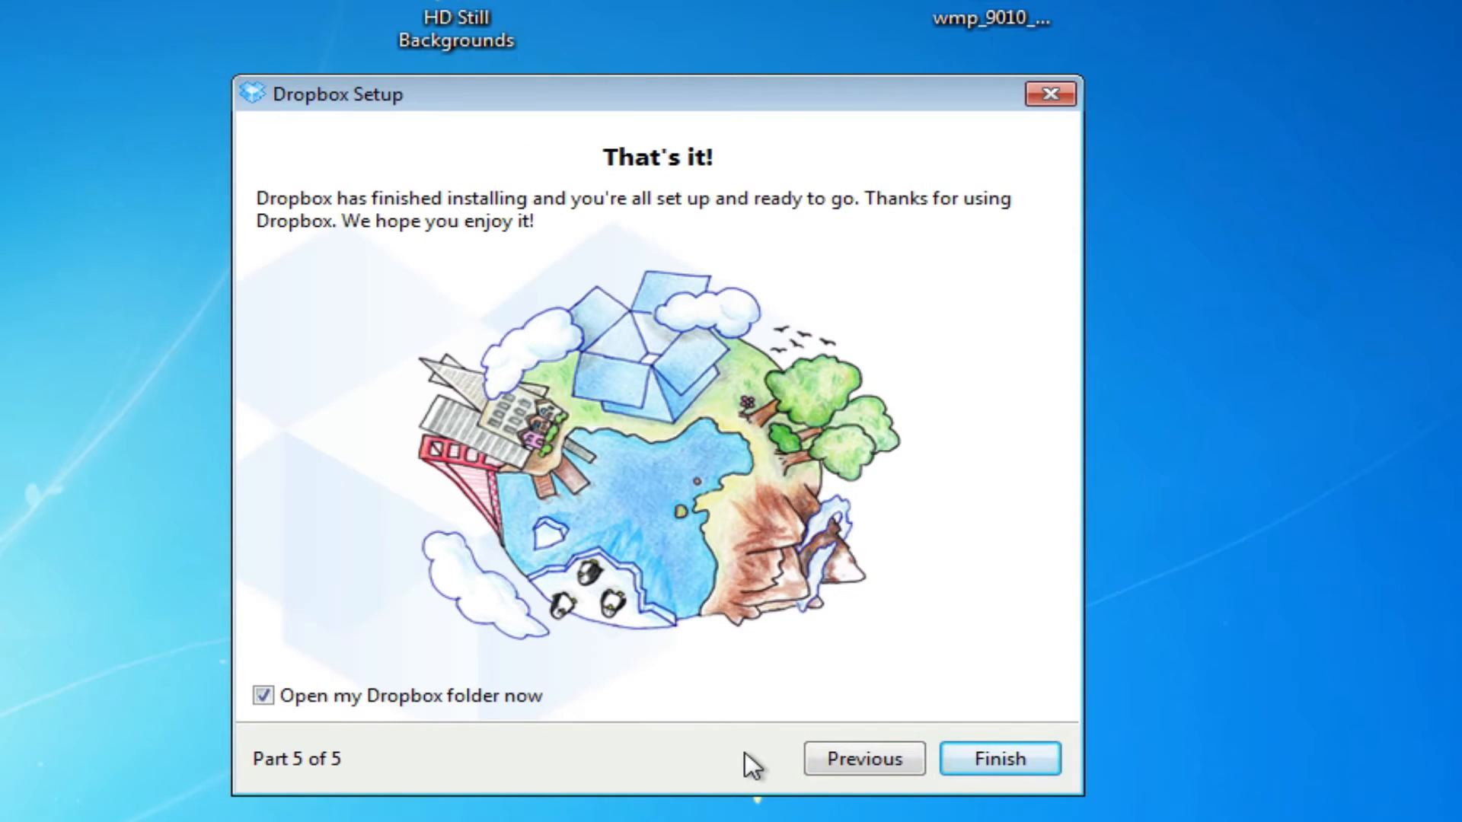
click(1025, 755)
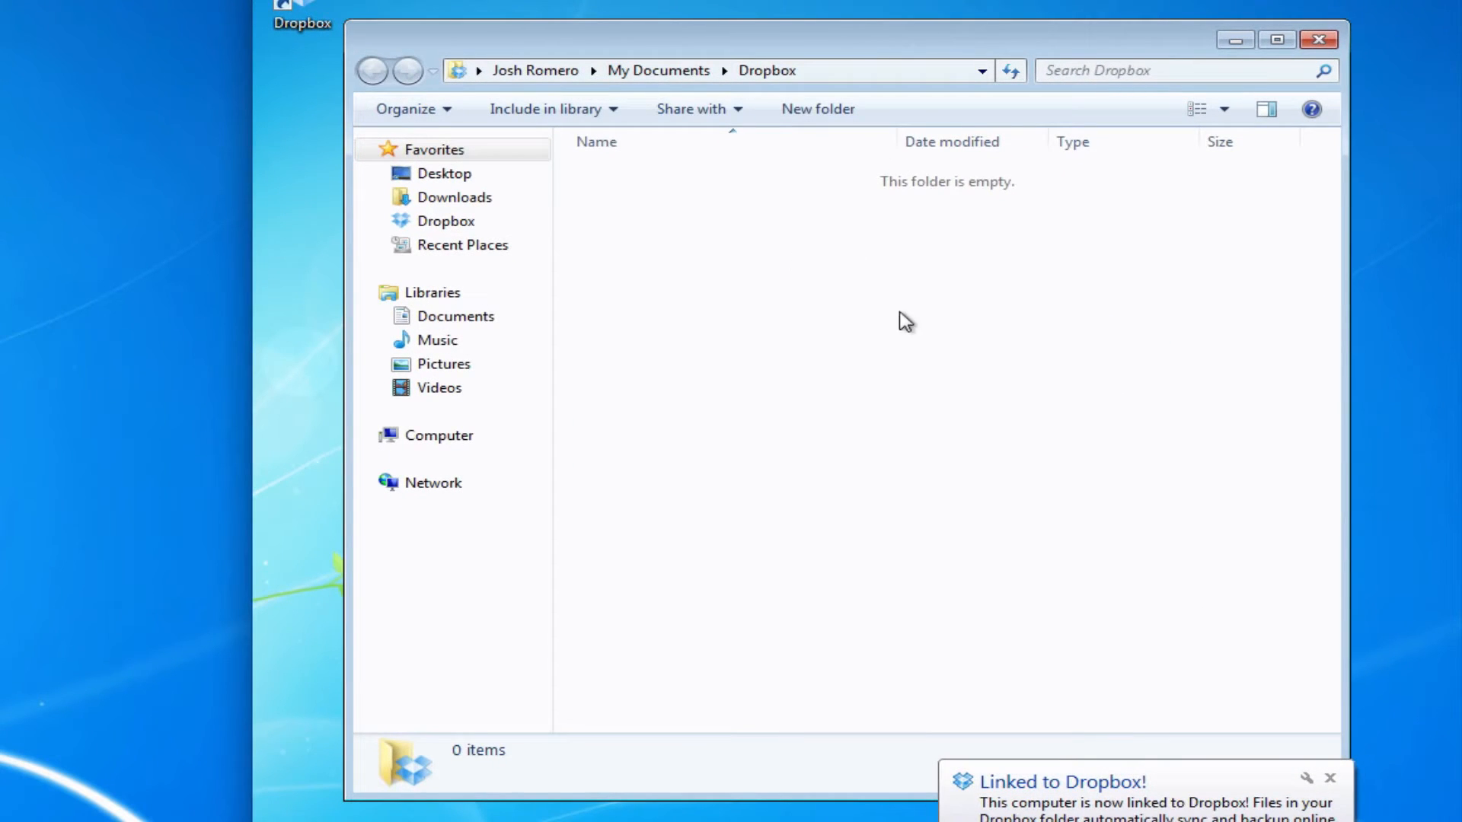
Add a new folder in Dropbox named 'EasyWorship Cloud Database', fixing the typos in the name
click(838, 111)
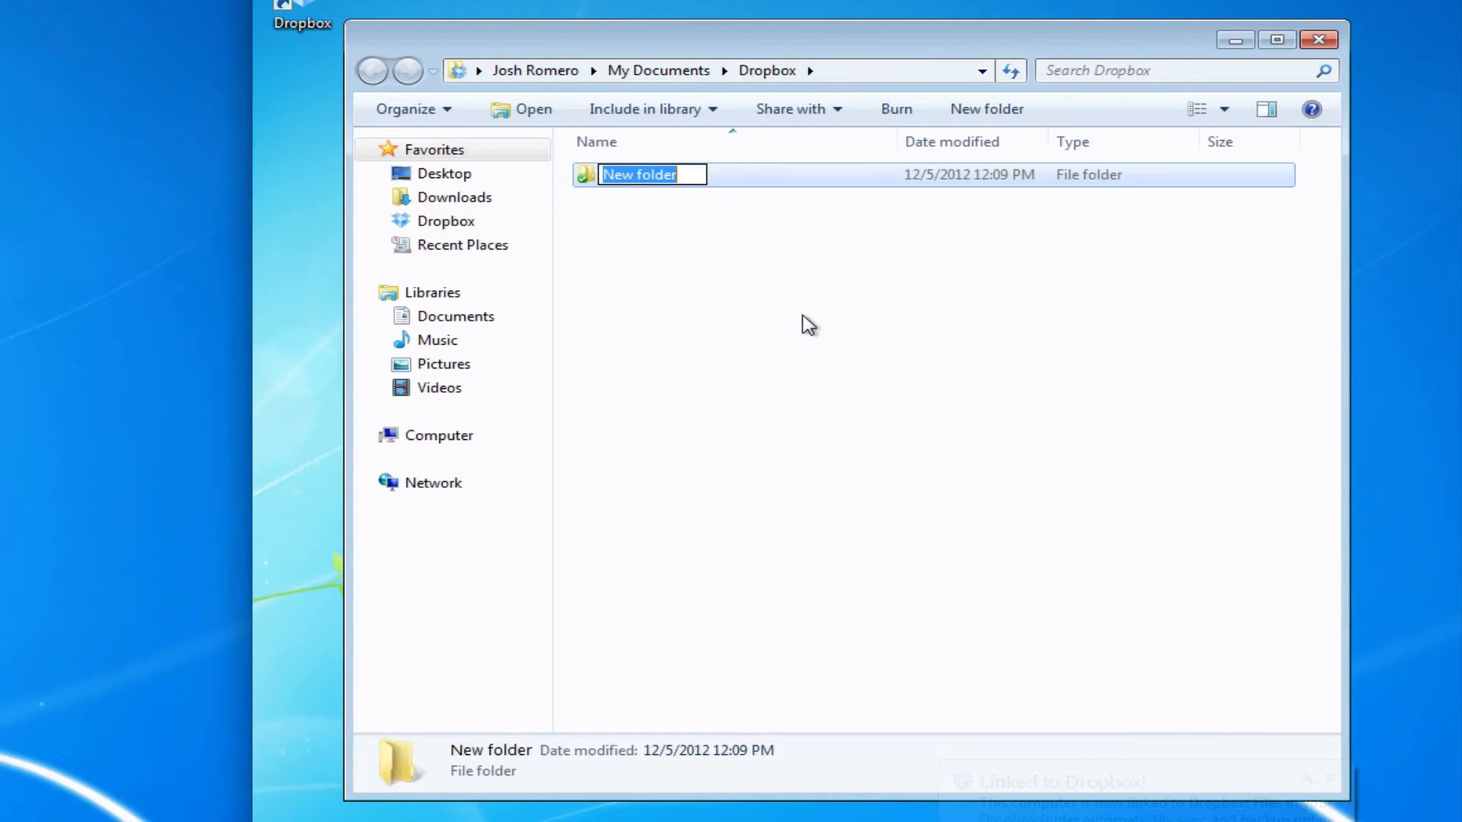
text(EasyWorsji)
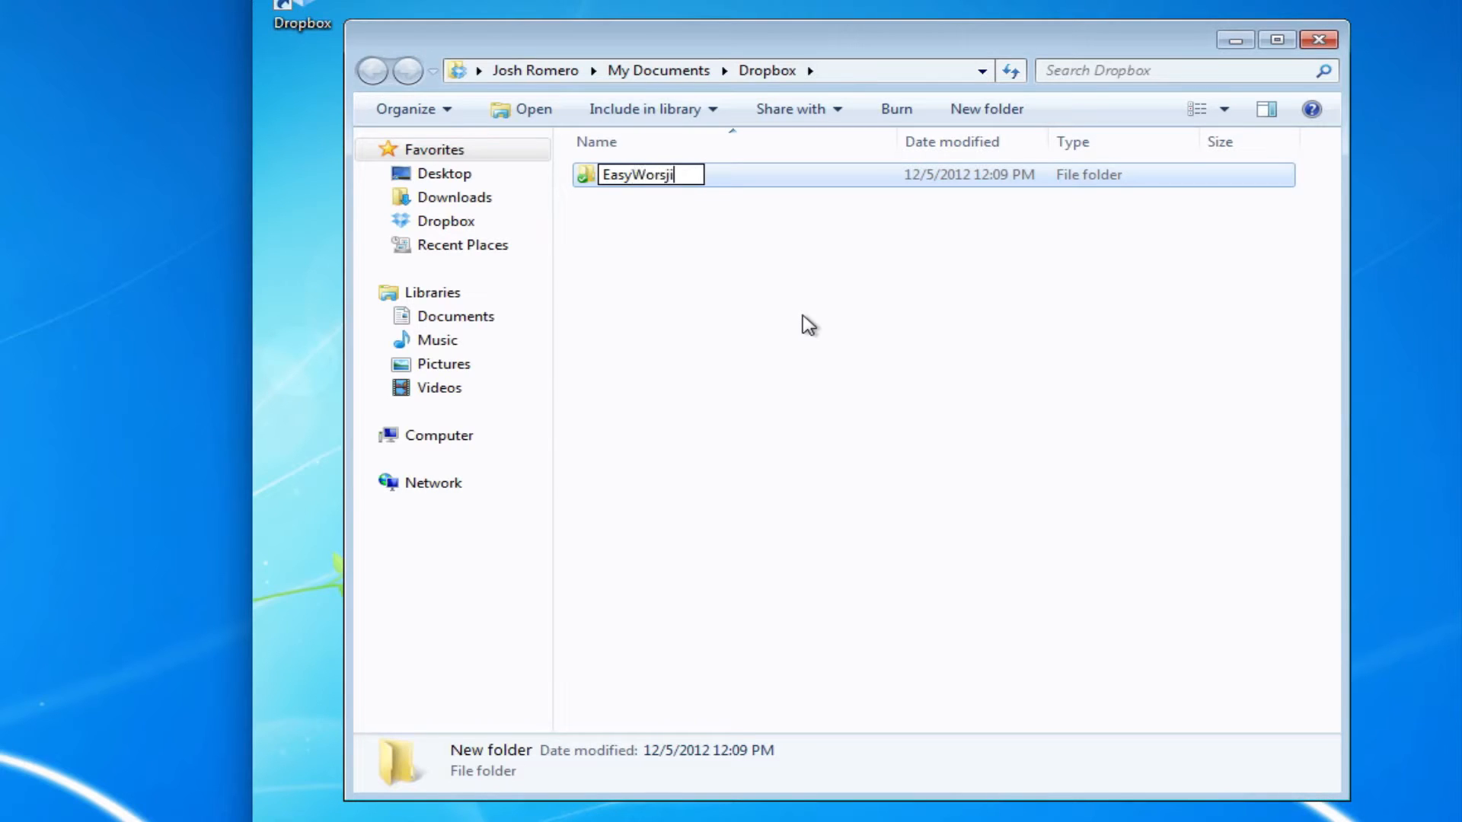
text(p)
key(BackSpace)
key(BackSpace)
key(BackSpace)
text(hip Cloud Dat)
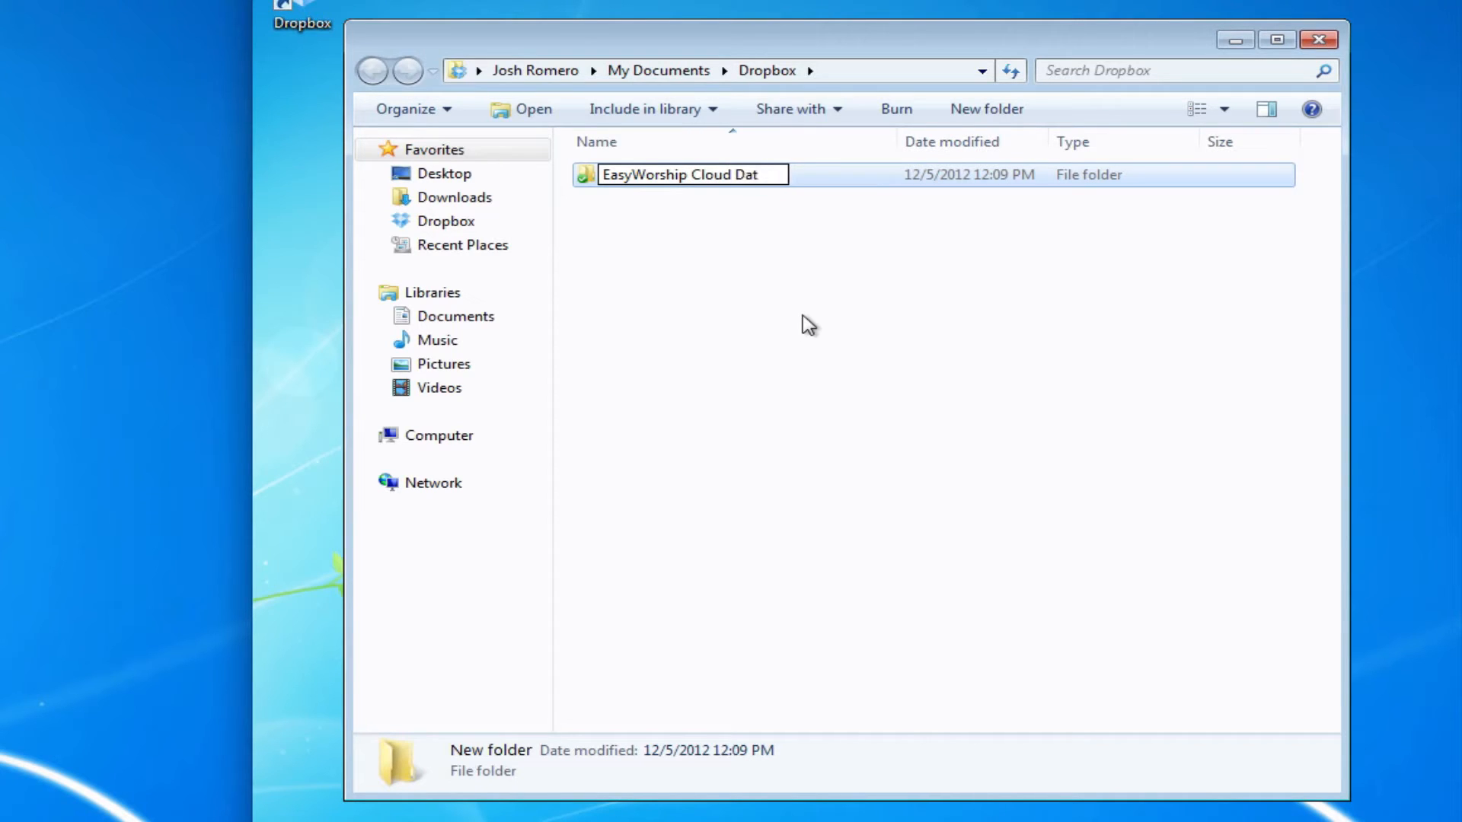
text(abse)
key(Left)
key(Left)
text(a)
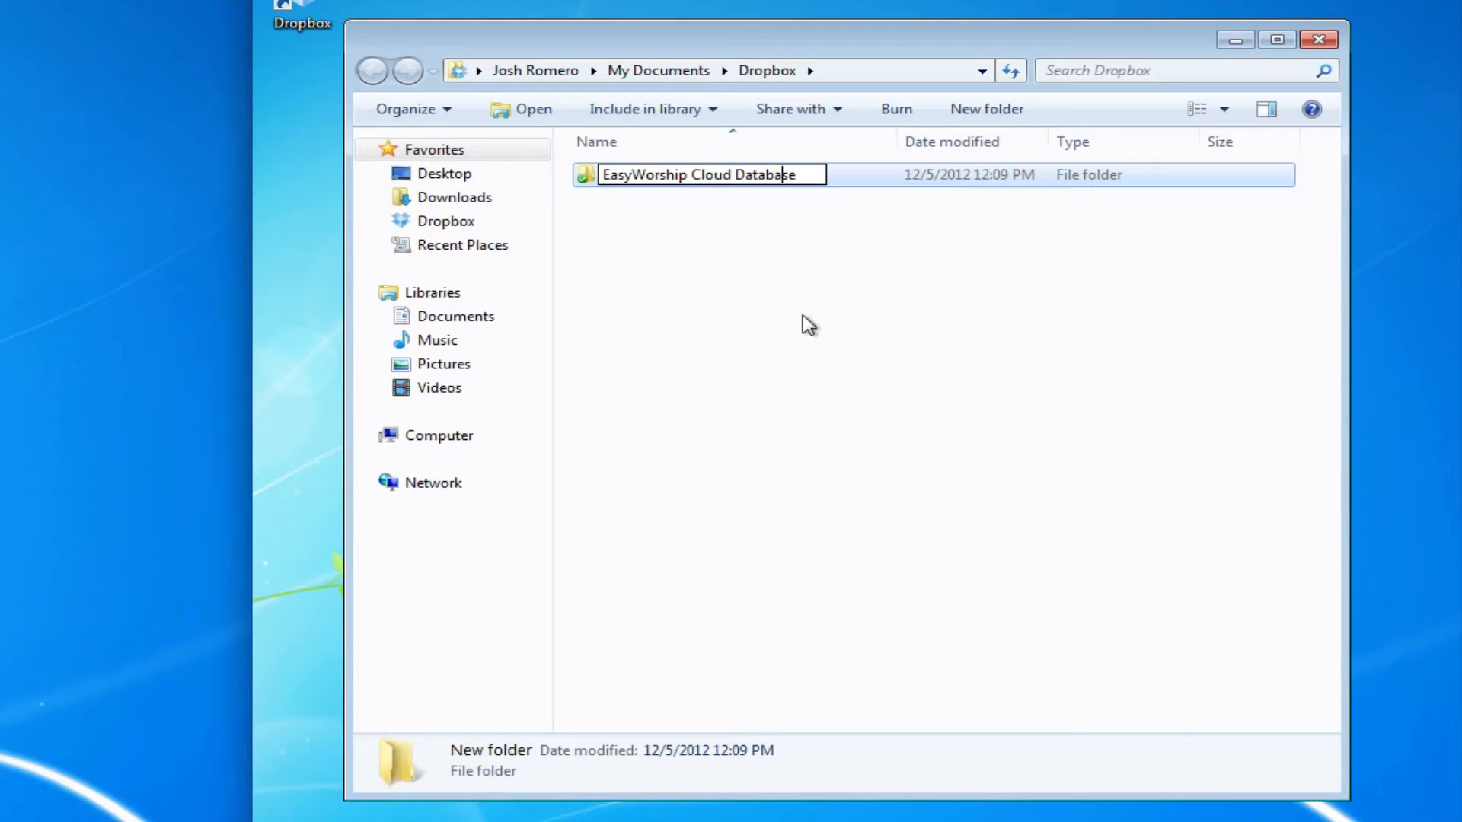
click(809, 325)
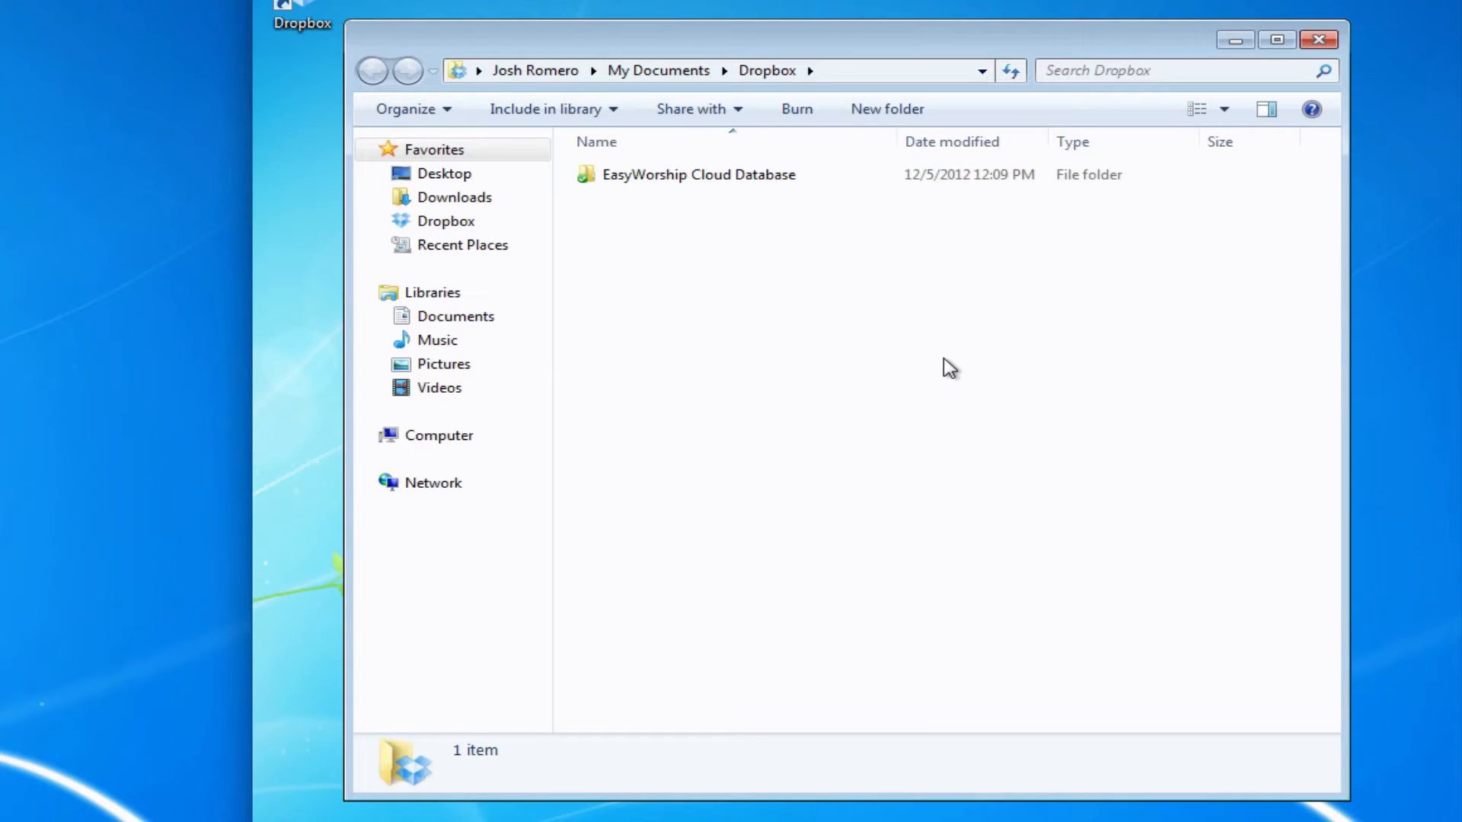
Close the Dropbox window, pass the trial notice, and decline GreatWorshipSongs and default songs and backgrounds
click(1318, 41)
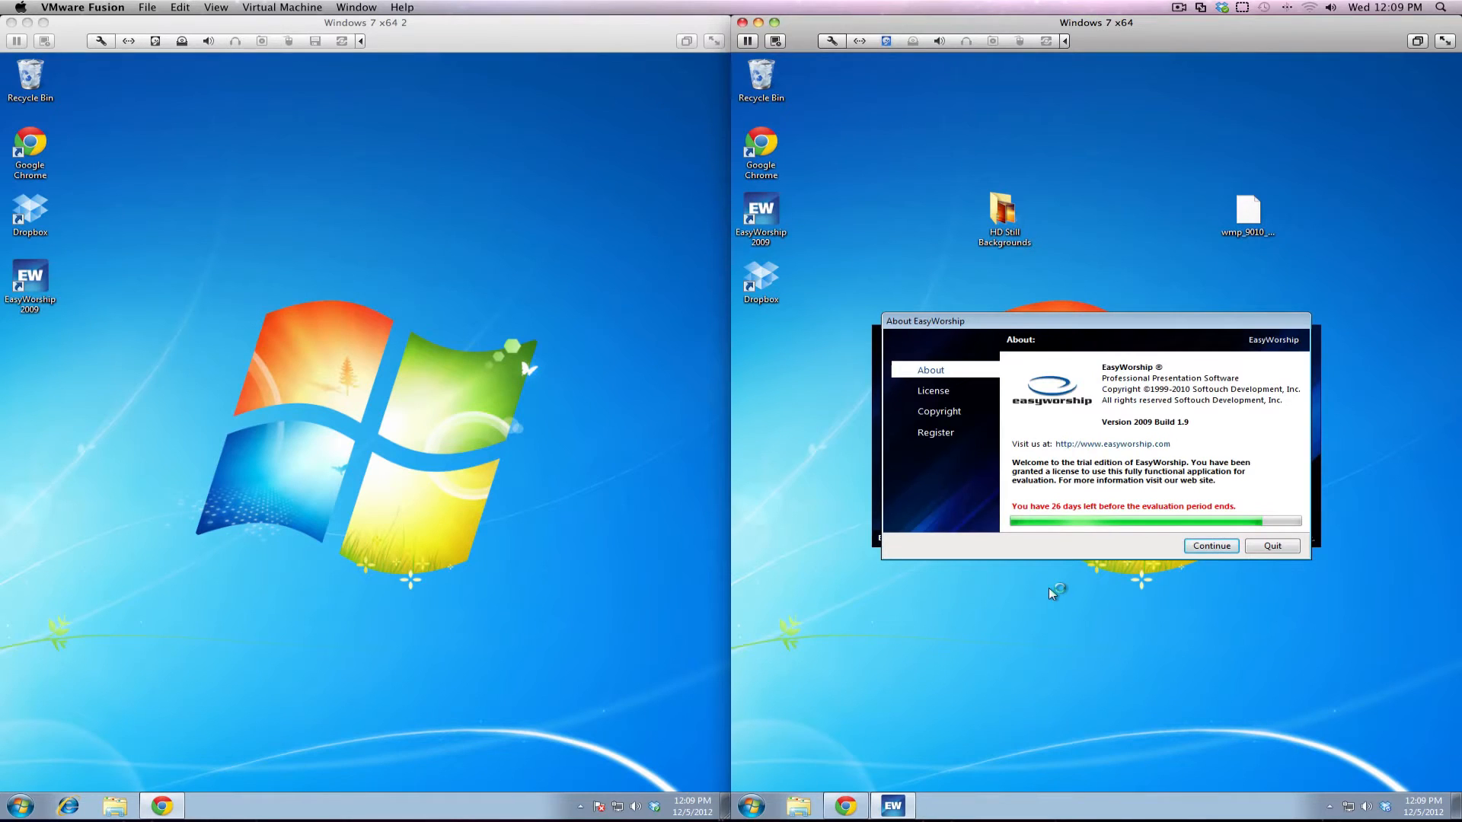
click(1212, 546)
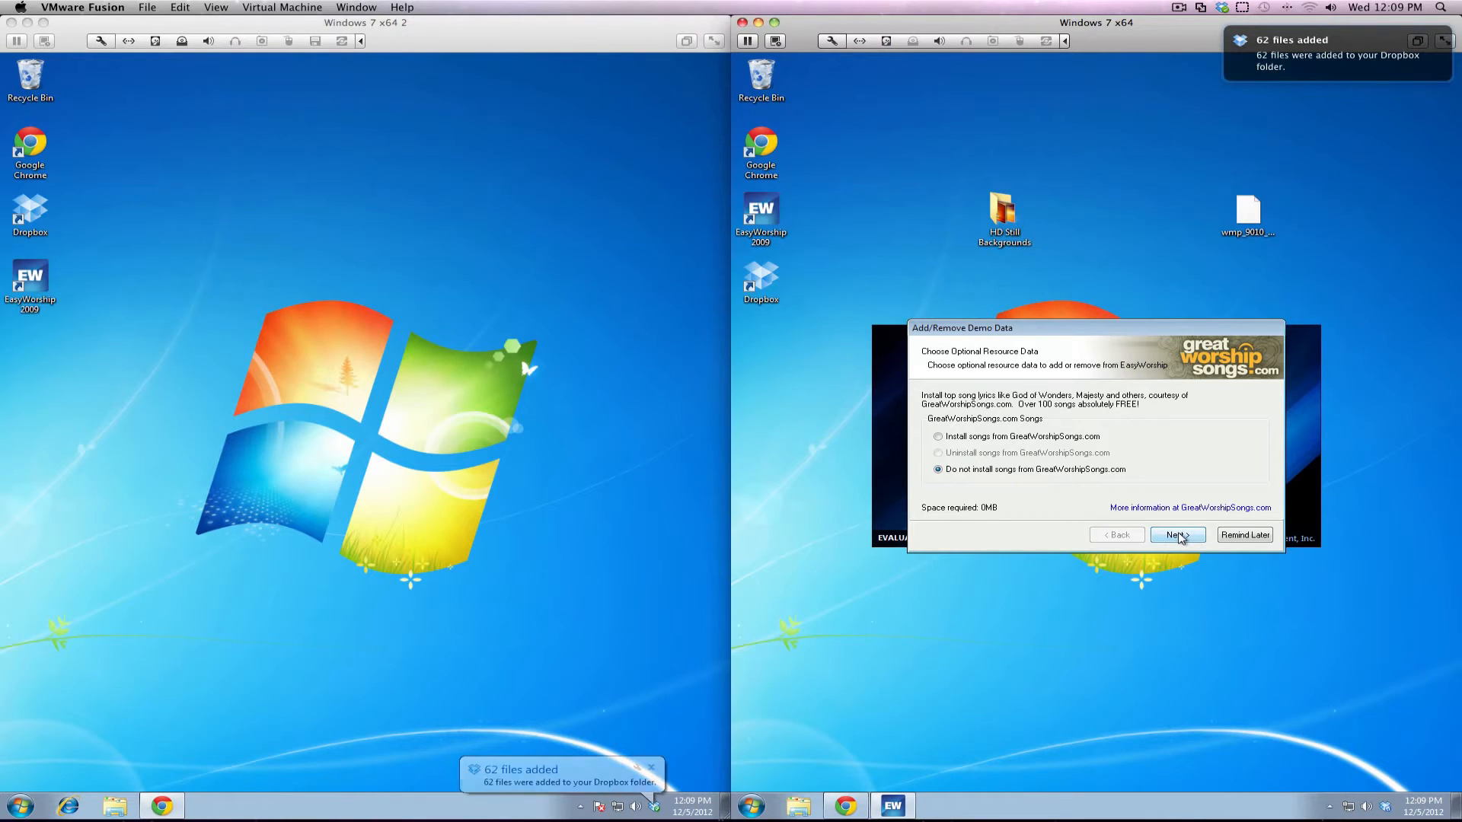
click(1176, 535)
click(1097, 473)
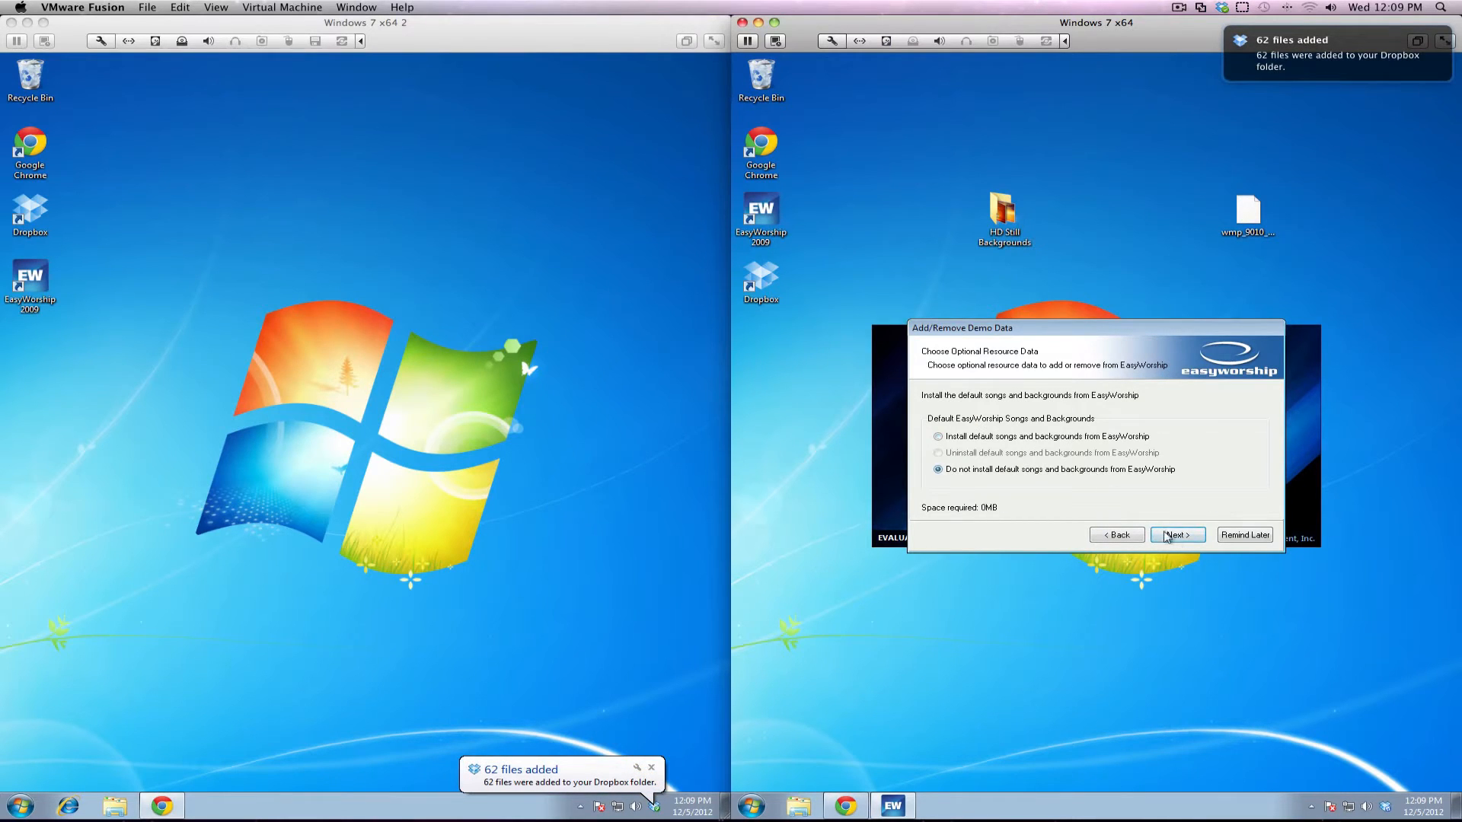
click(1173, 538)
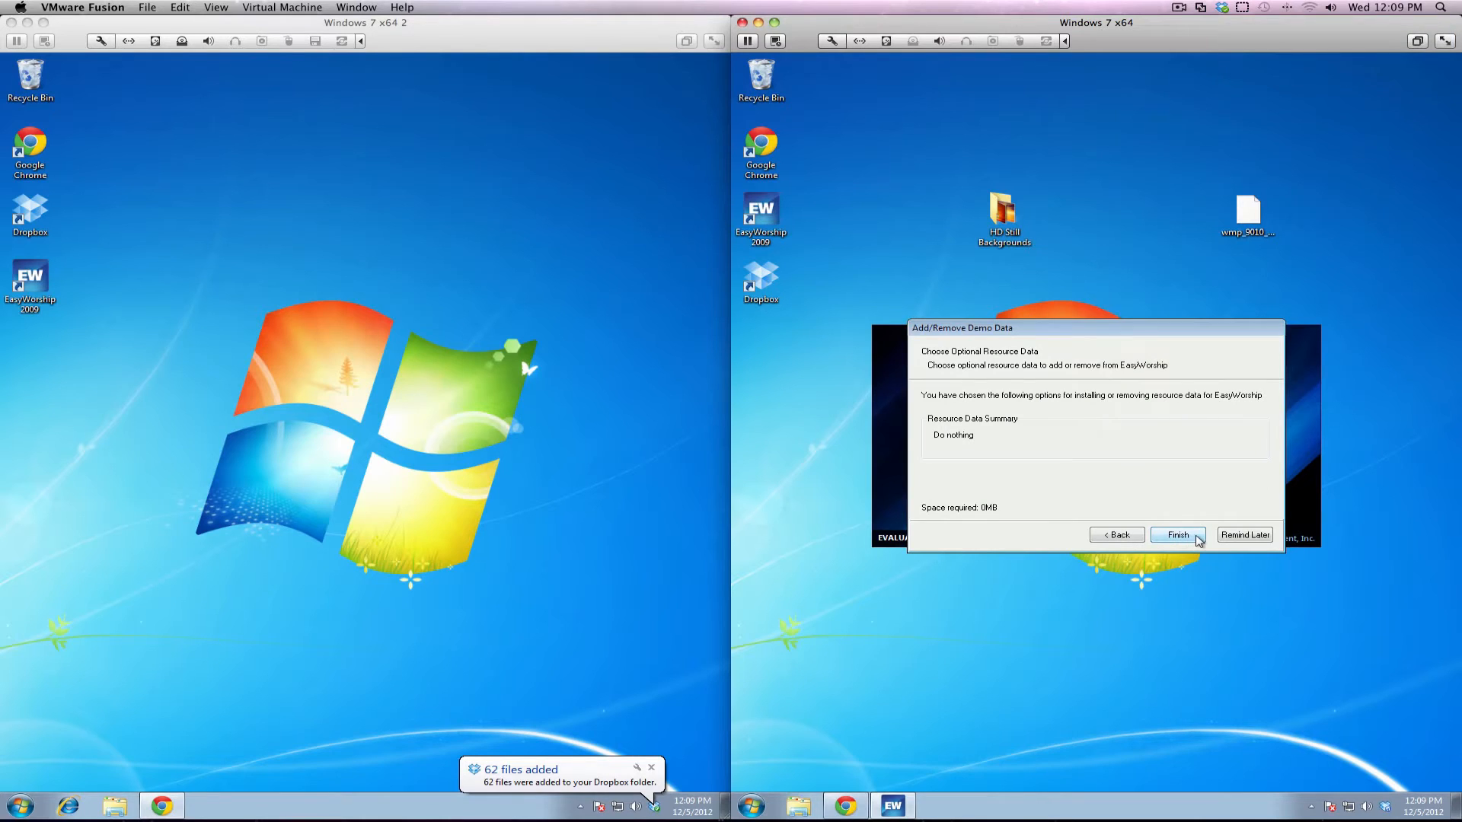
click(1198, 539)
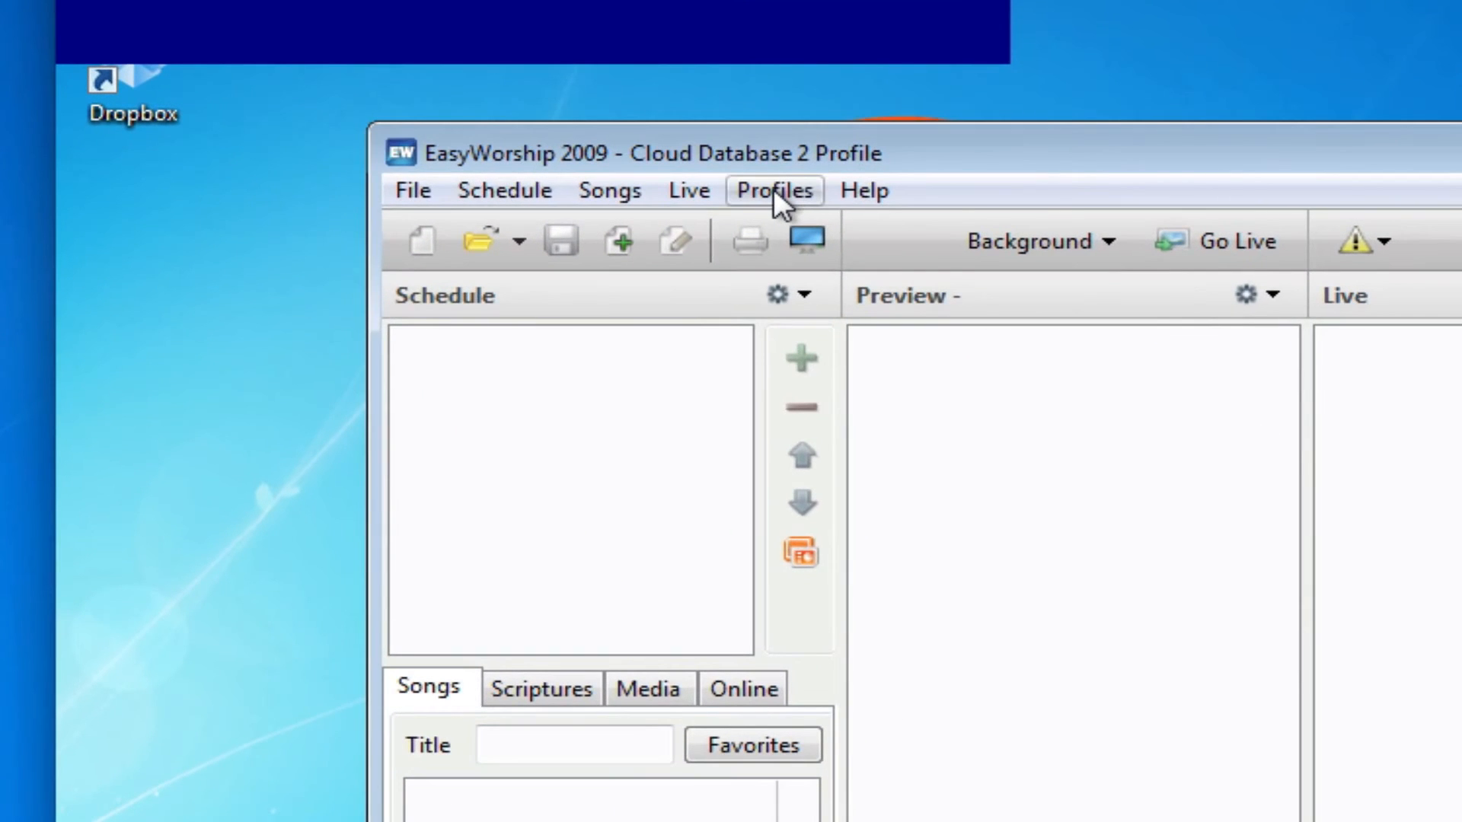
In Profiles Manager, delete the Cloud Database 2 and Cloud Database profiles, confirming each deletion
click(773, 188)
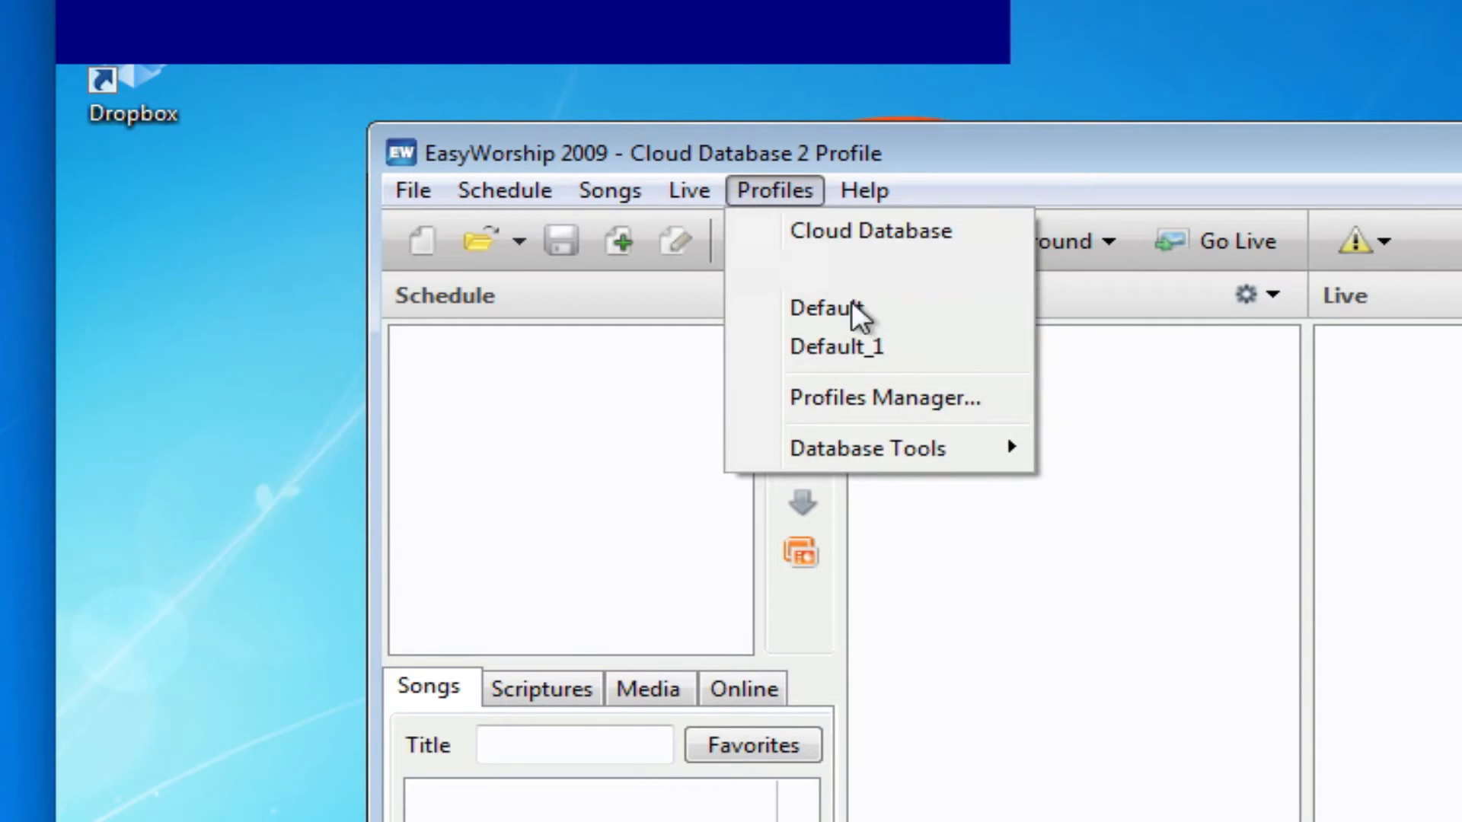
click(879, 397)
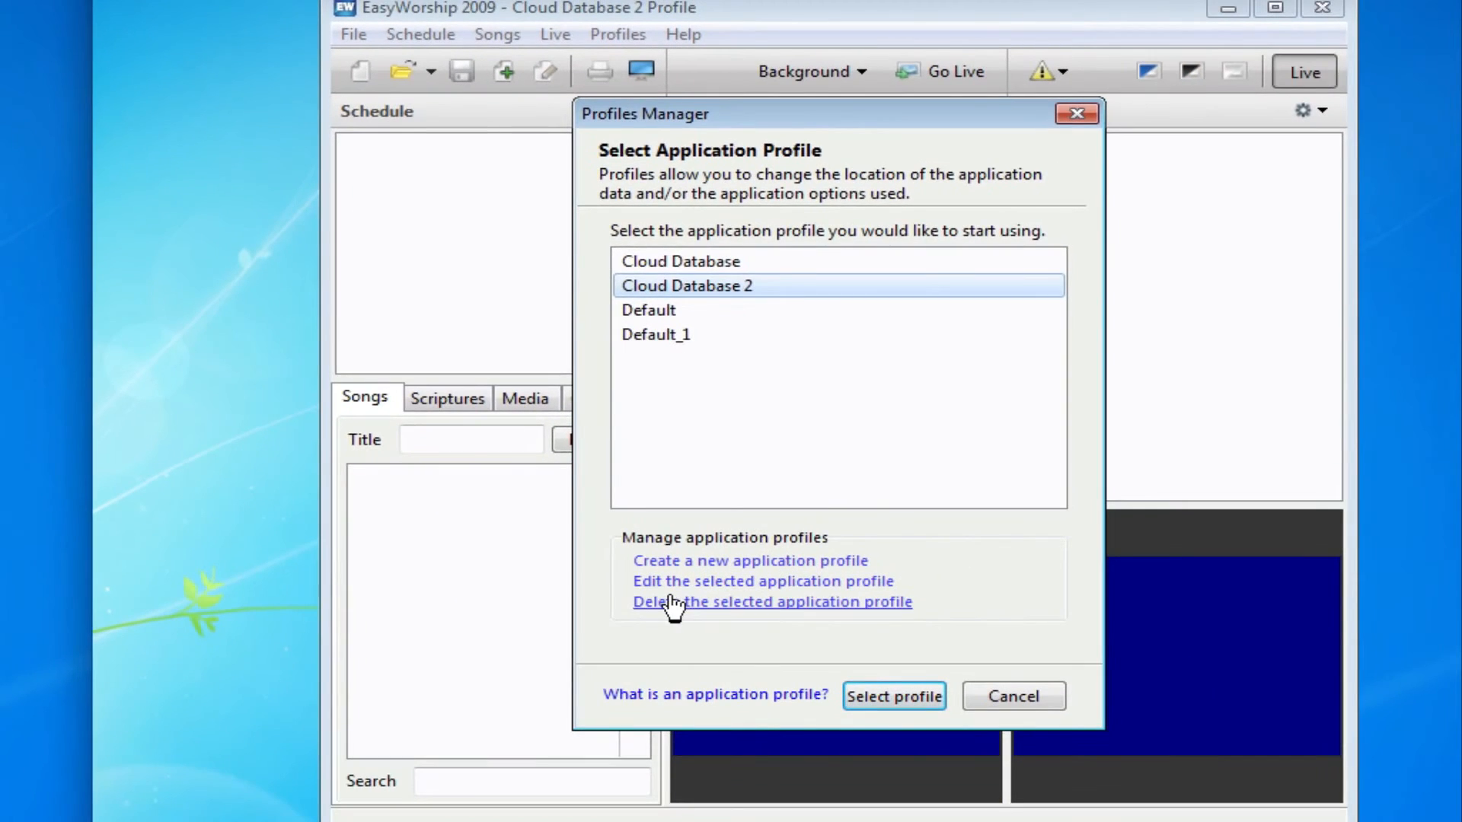
click(670, 601)
click(856, 226)
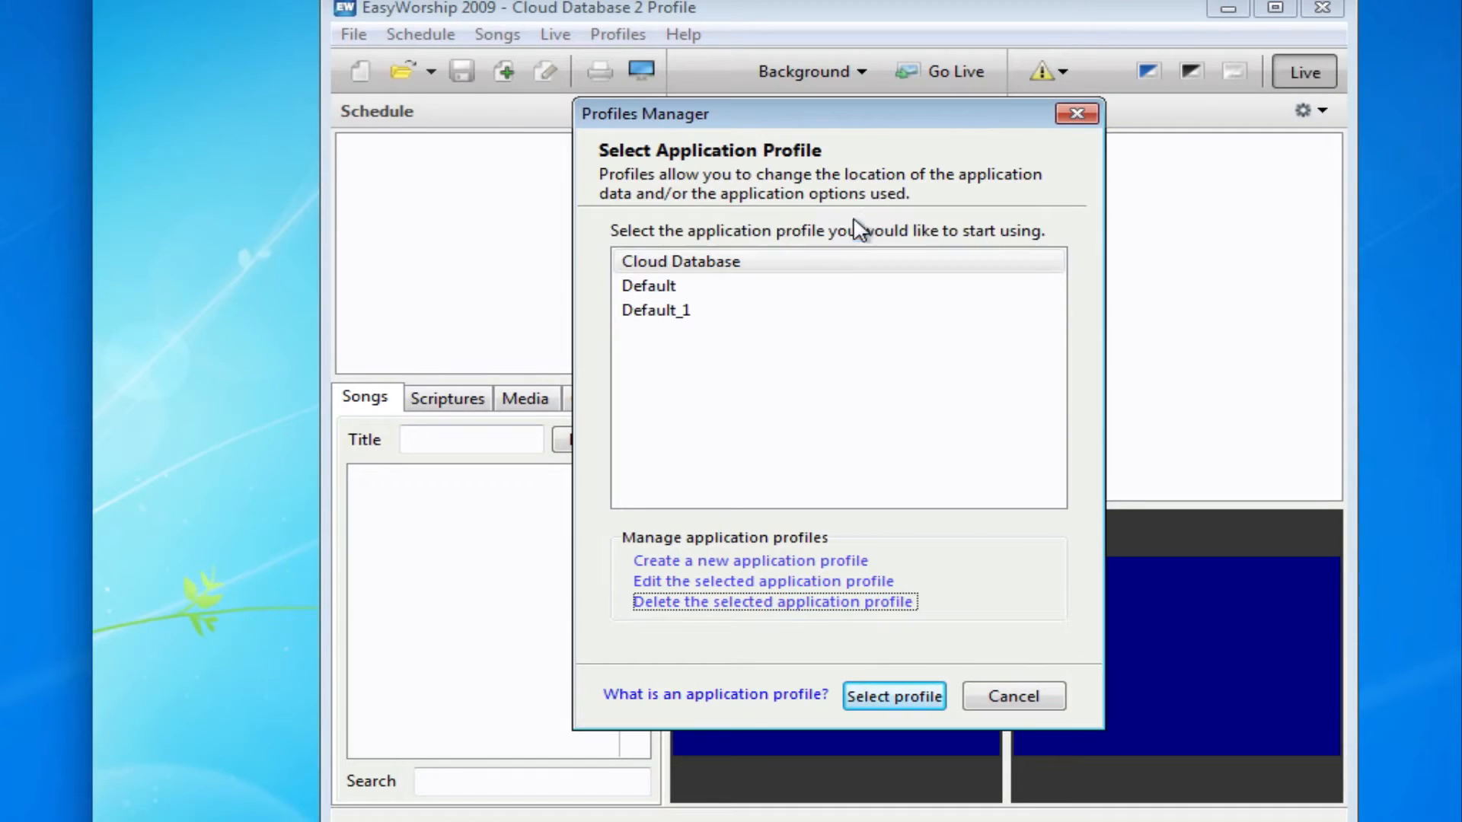
click(727, 261)
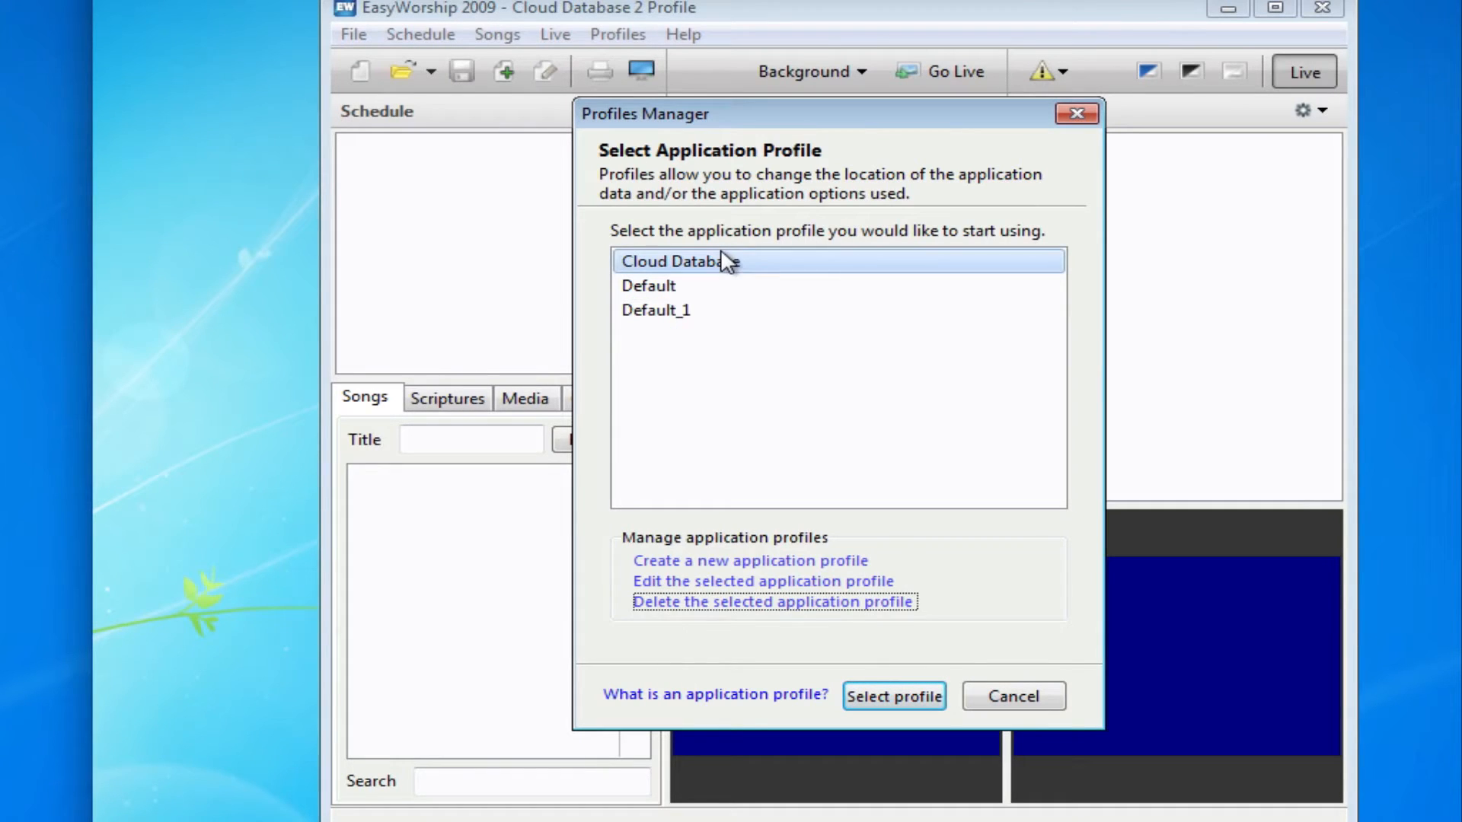
click(702, 607)
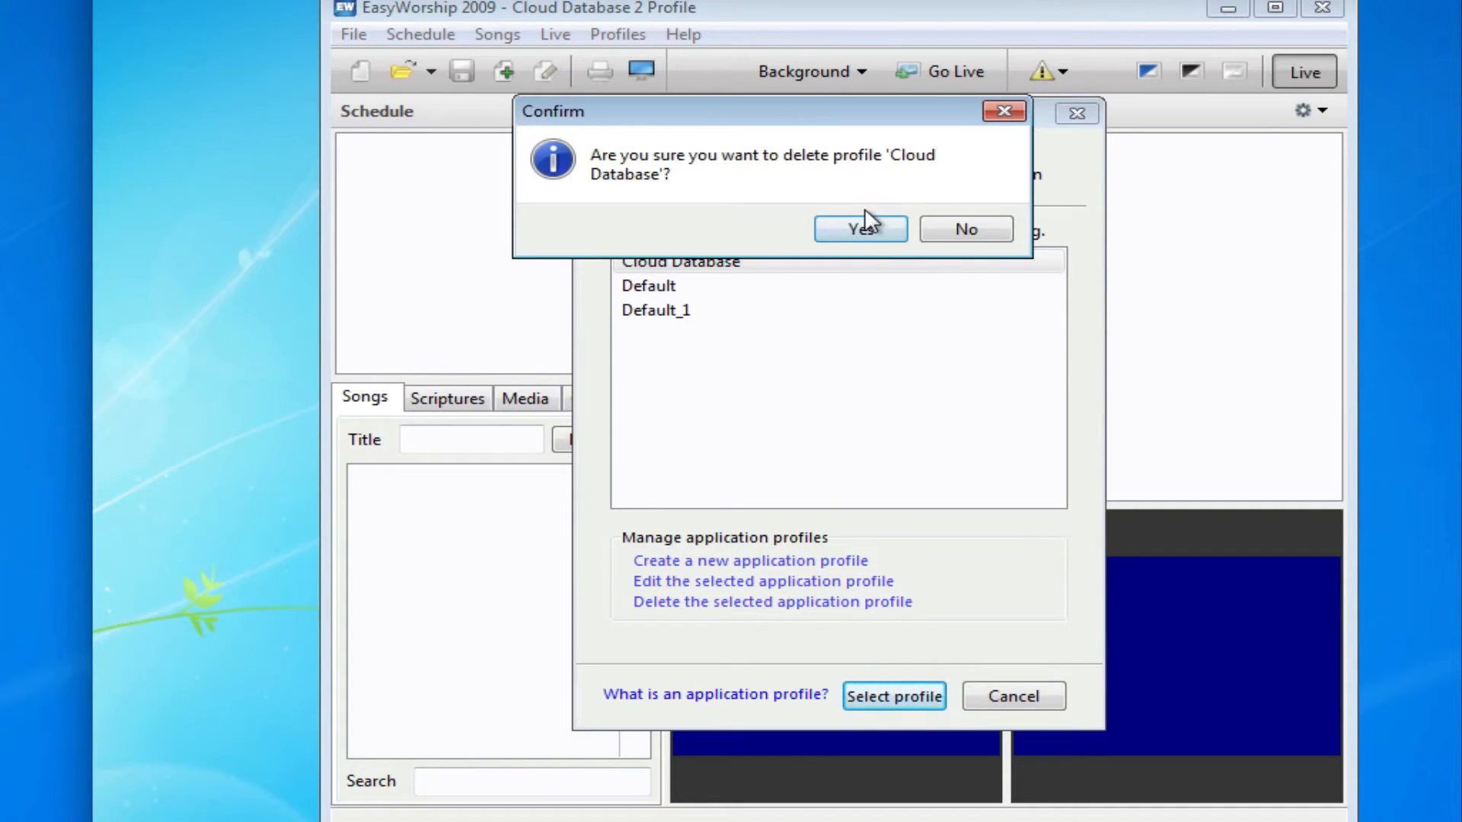
click(859, 229)
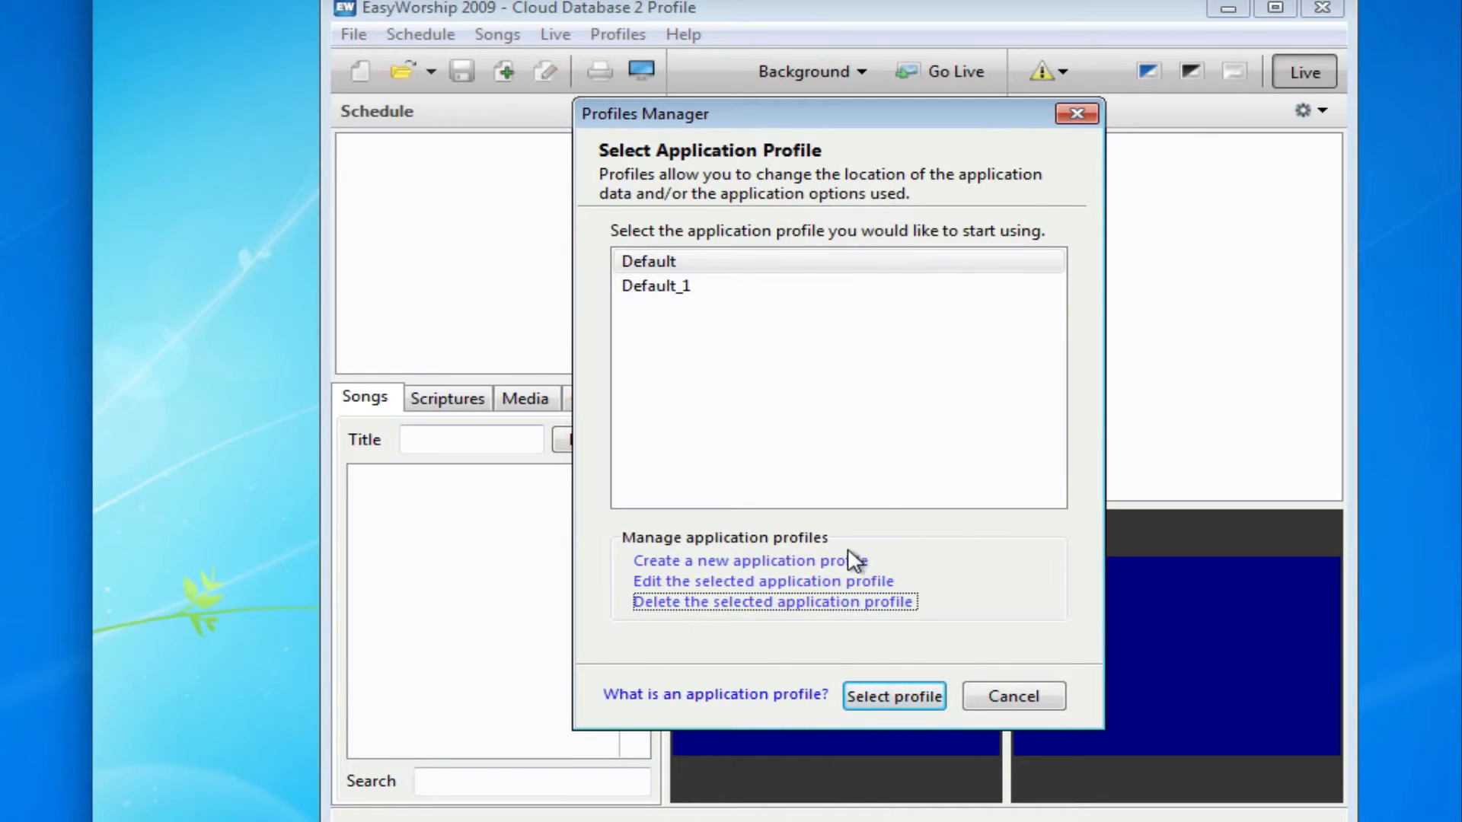
Create and save a 'Cloud Database' profile whose data folder is Dropbox\EasyWorship Cloud Database
click(787, 564)
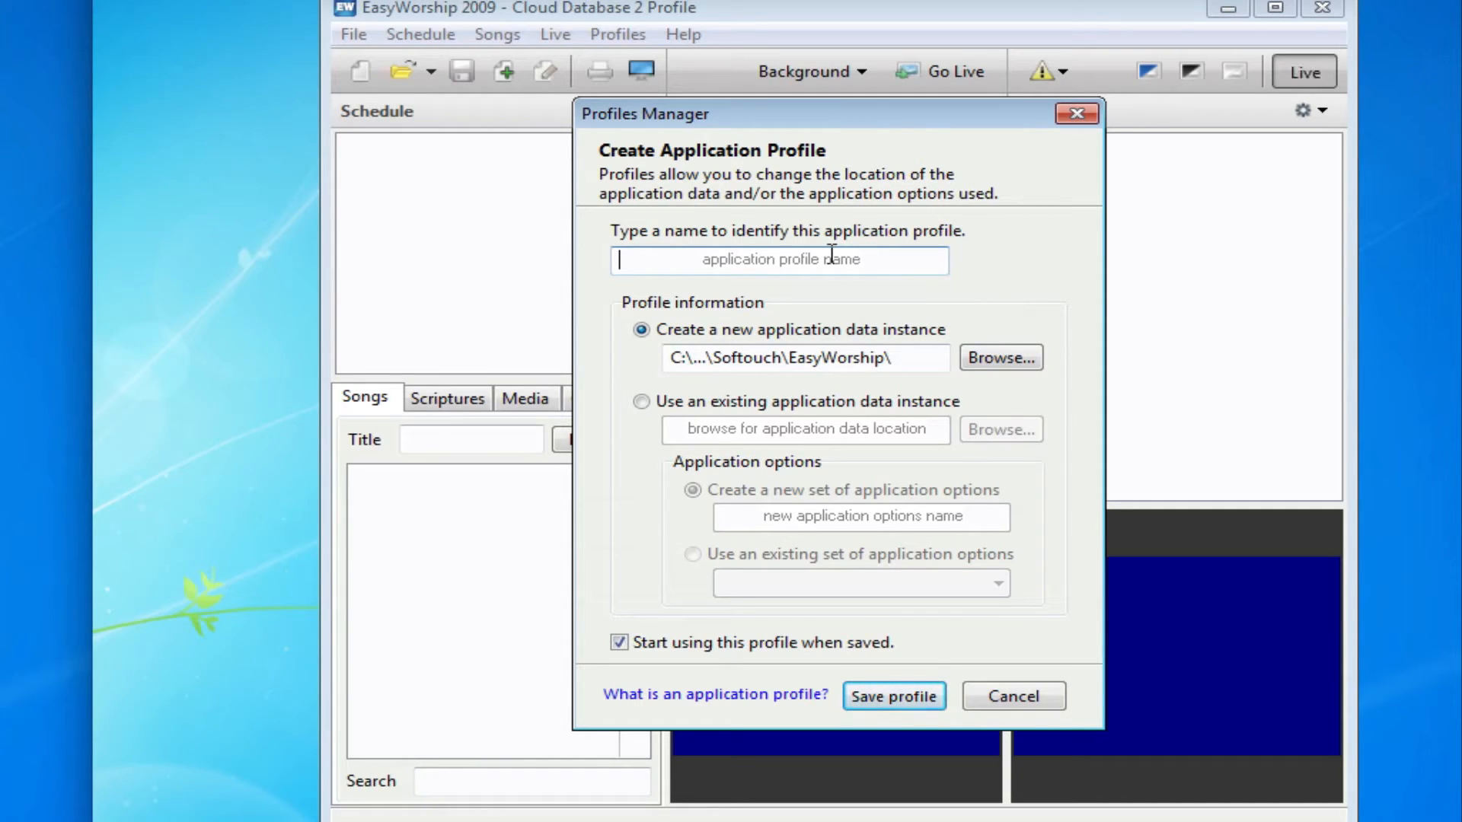
text(Cloud Da)
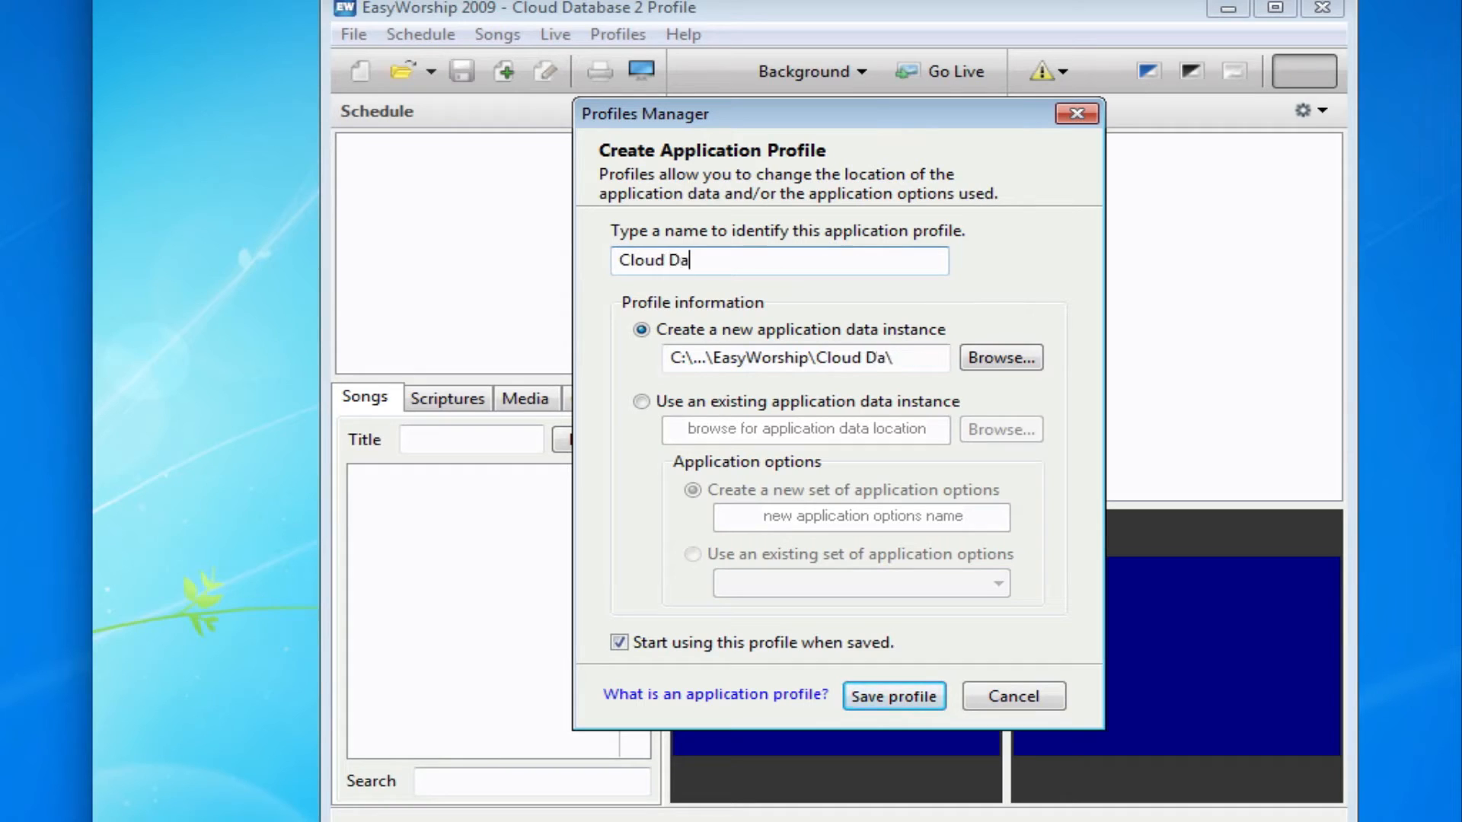
text(tabase)
click(1008, 364)
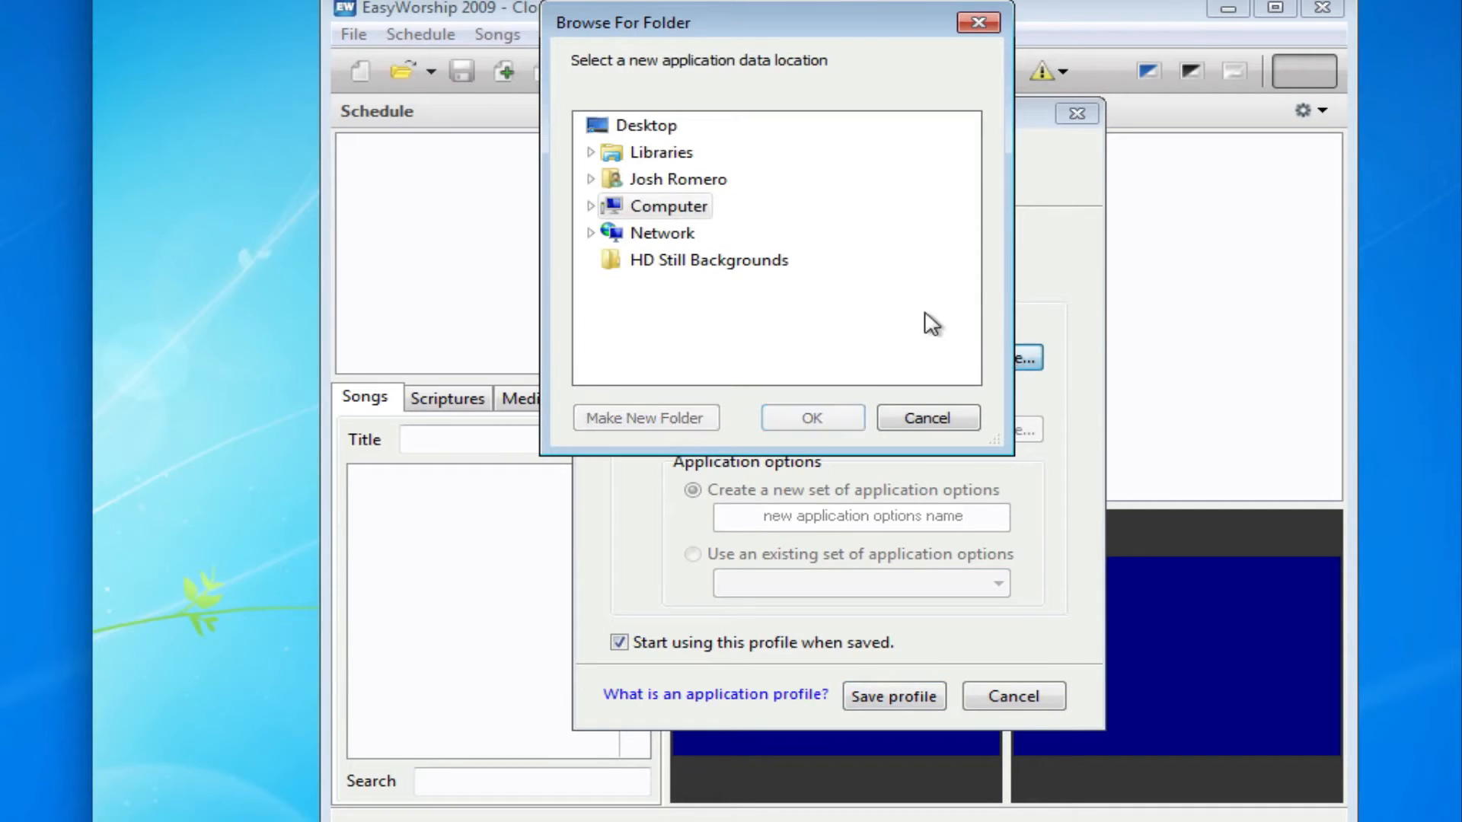
click(592, 153)
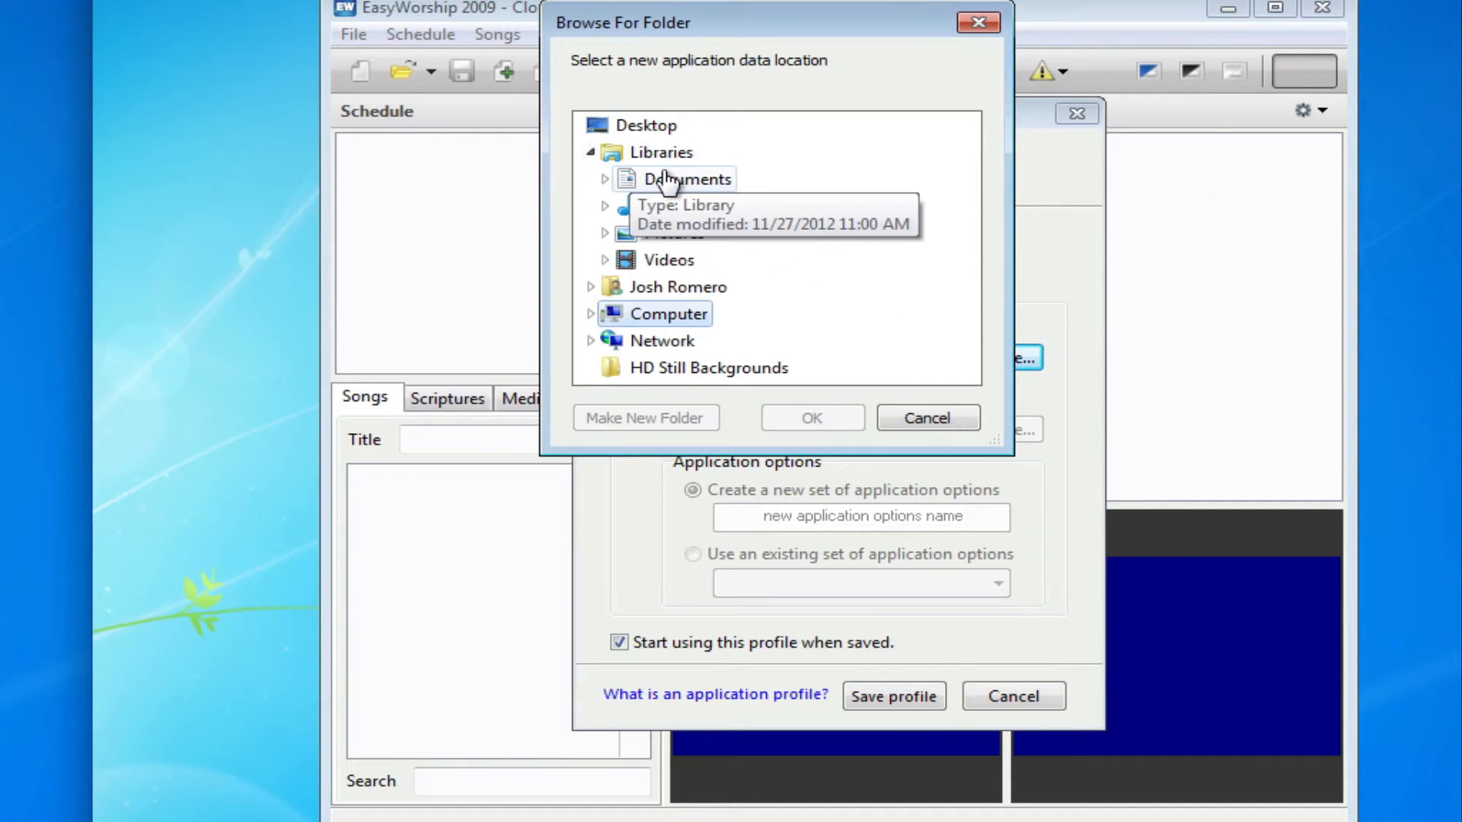
double_click(618, 180)
double_click(749, 214)
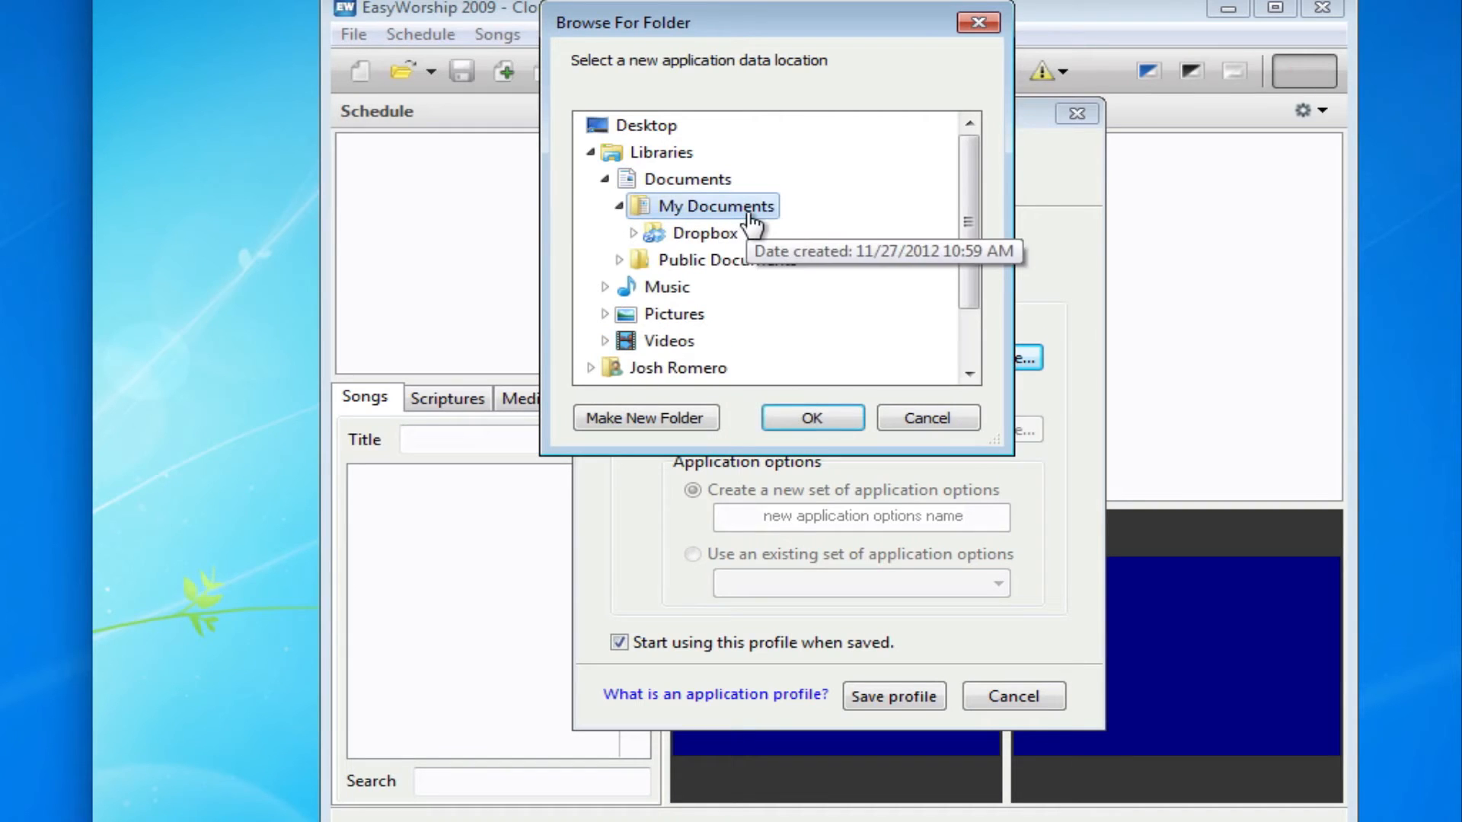
double_click(699, 239)
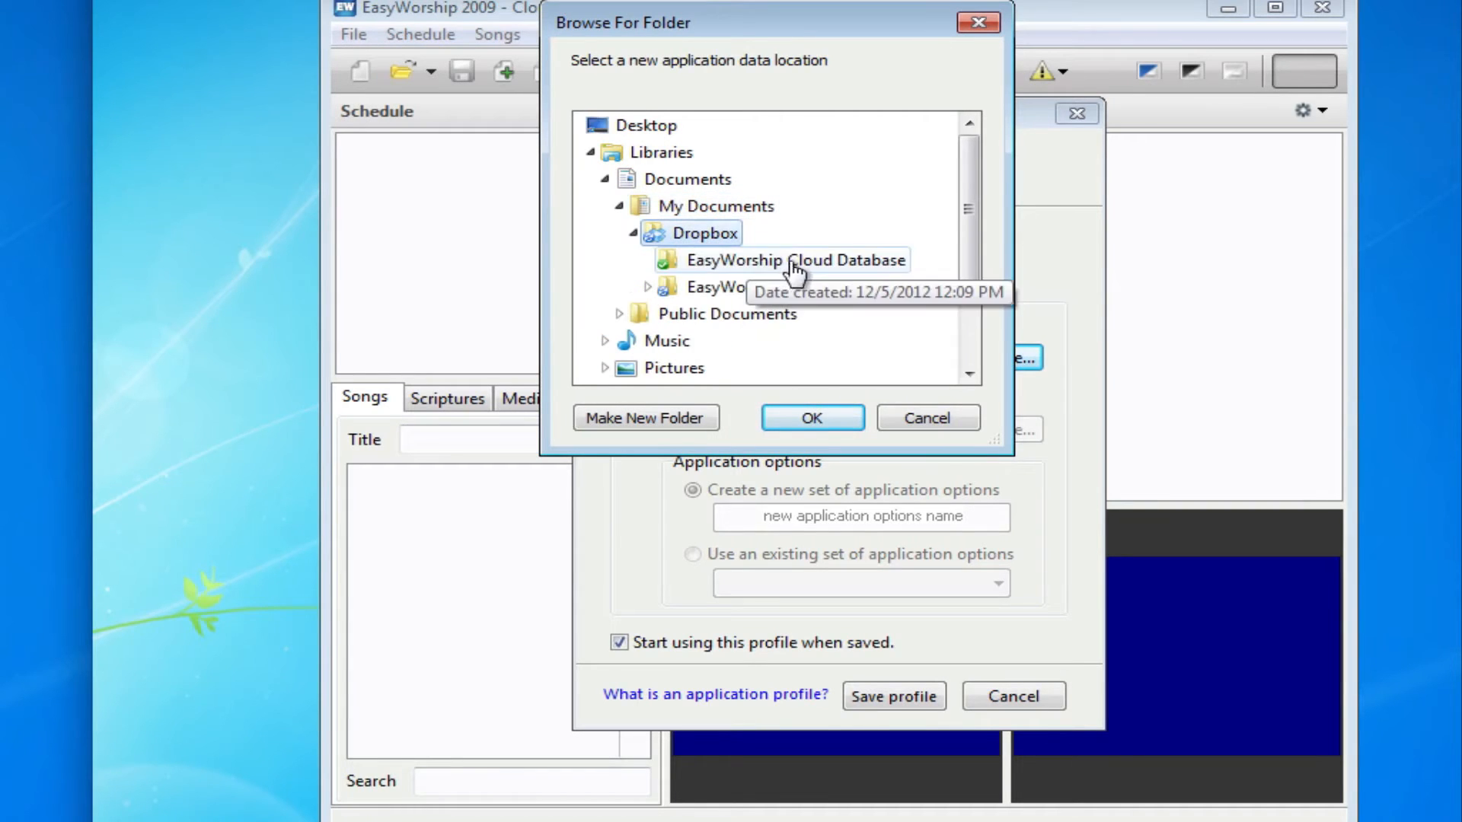
click(749, 263)
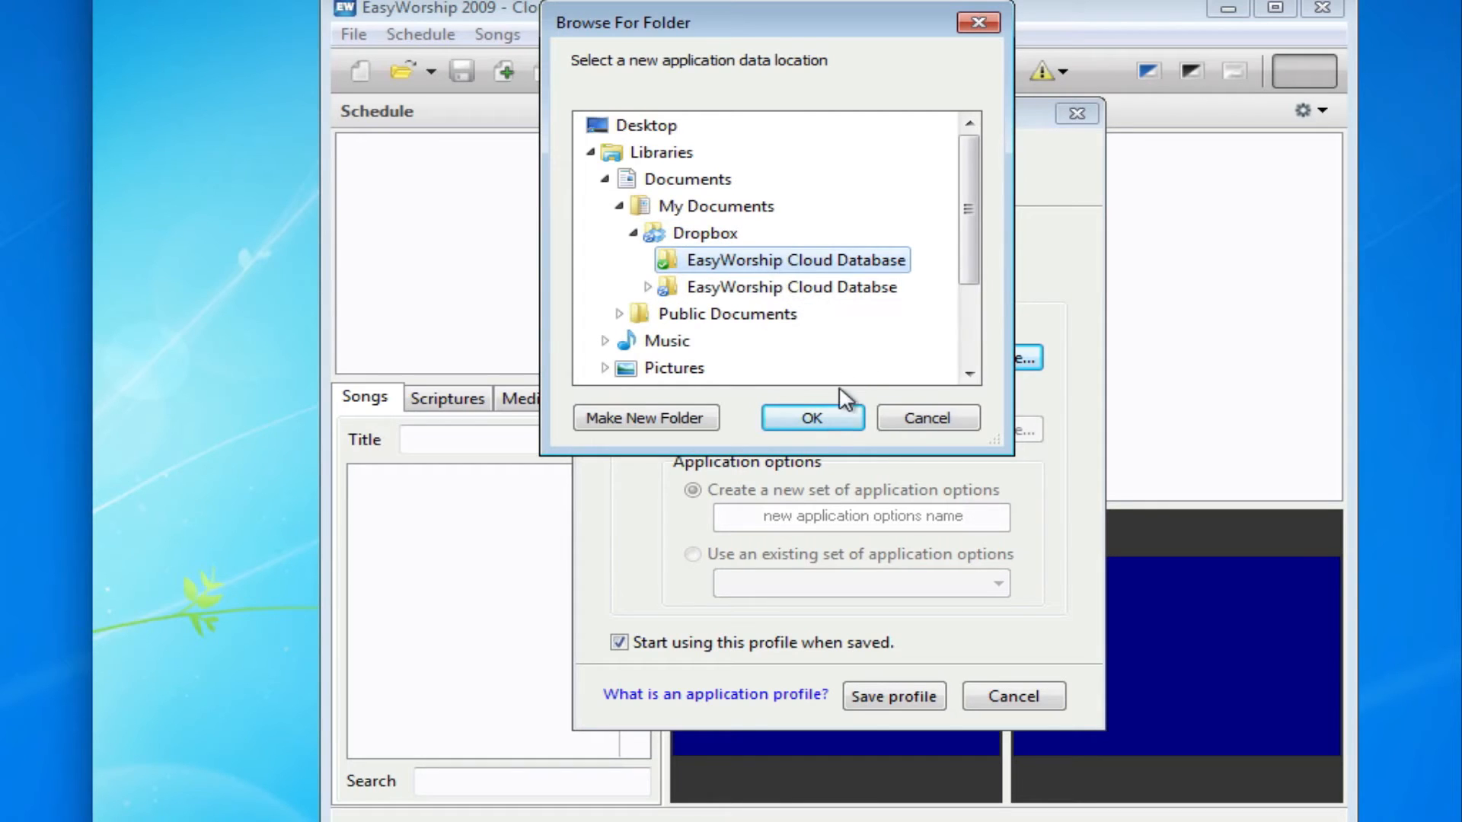
click(835, 418)
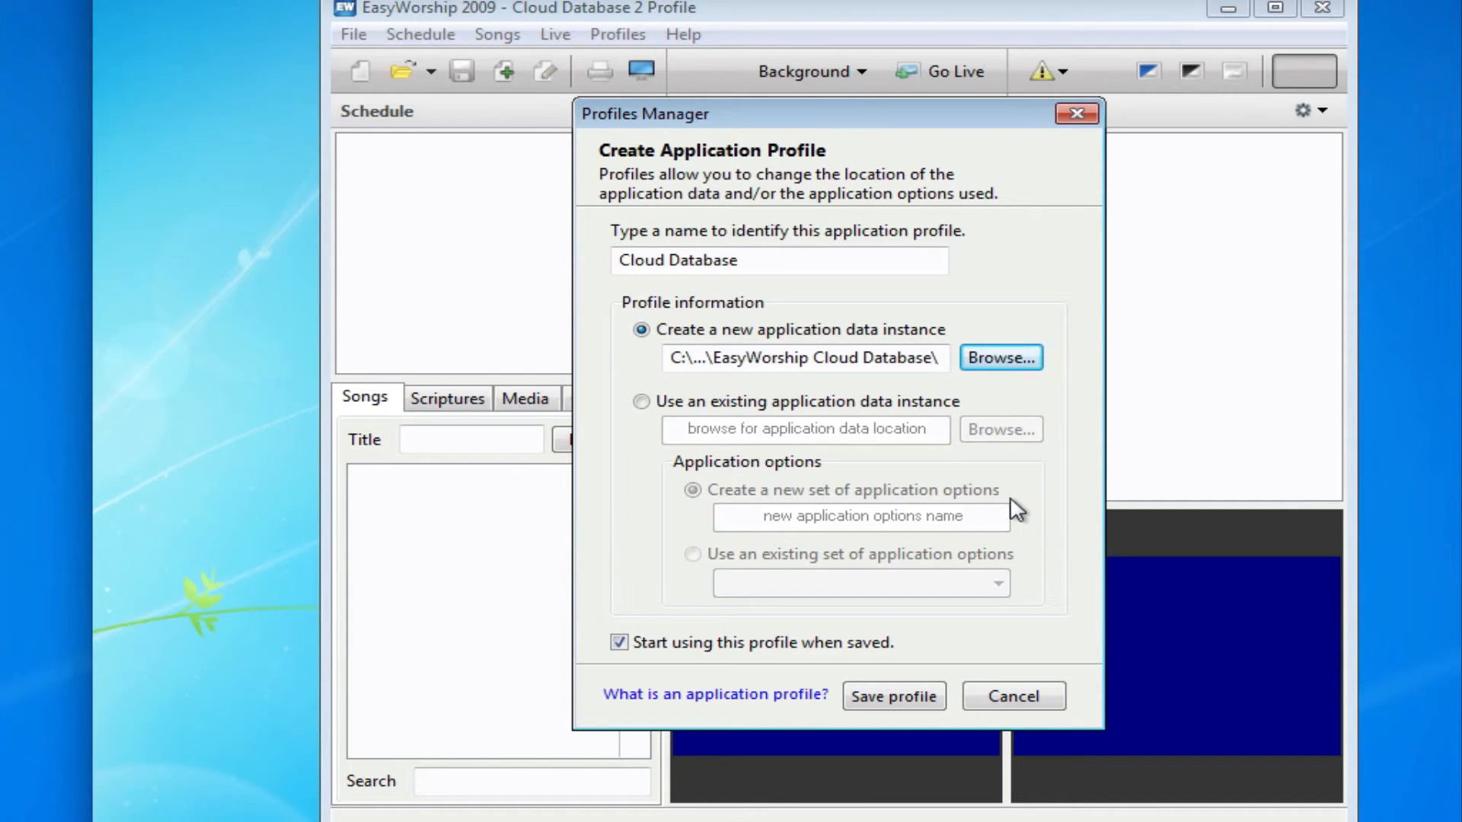
click(893, 697)
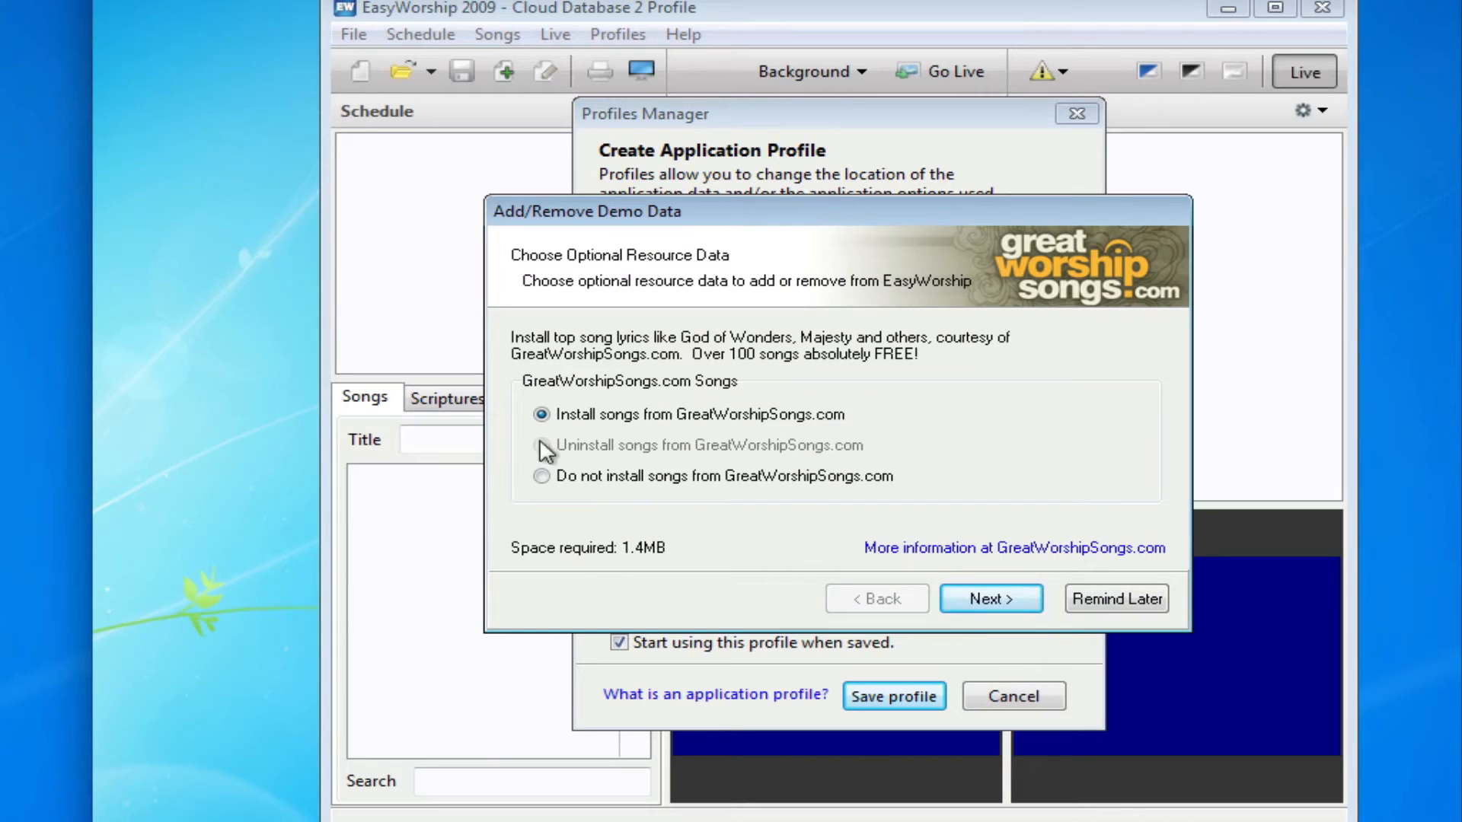
Decline the GreatWorshipSongs songs and the default songs and backgrounds, then finish demo data setup
click(542, 476)
click(997, 601)
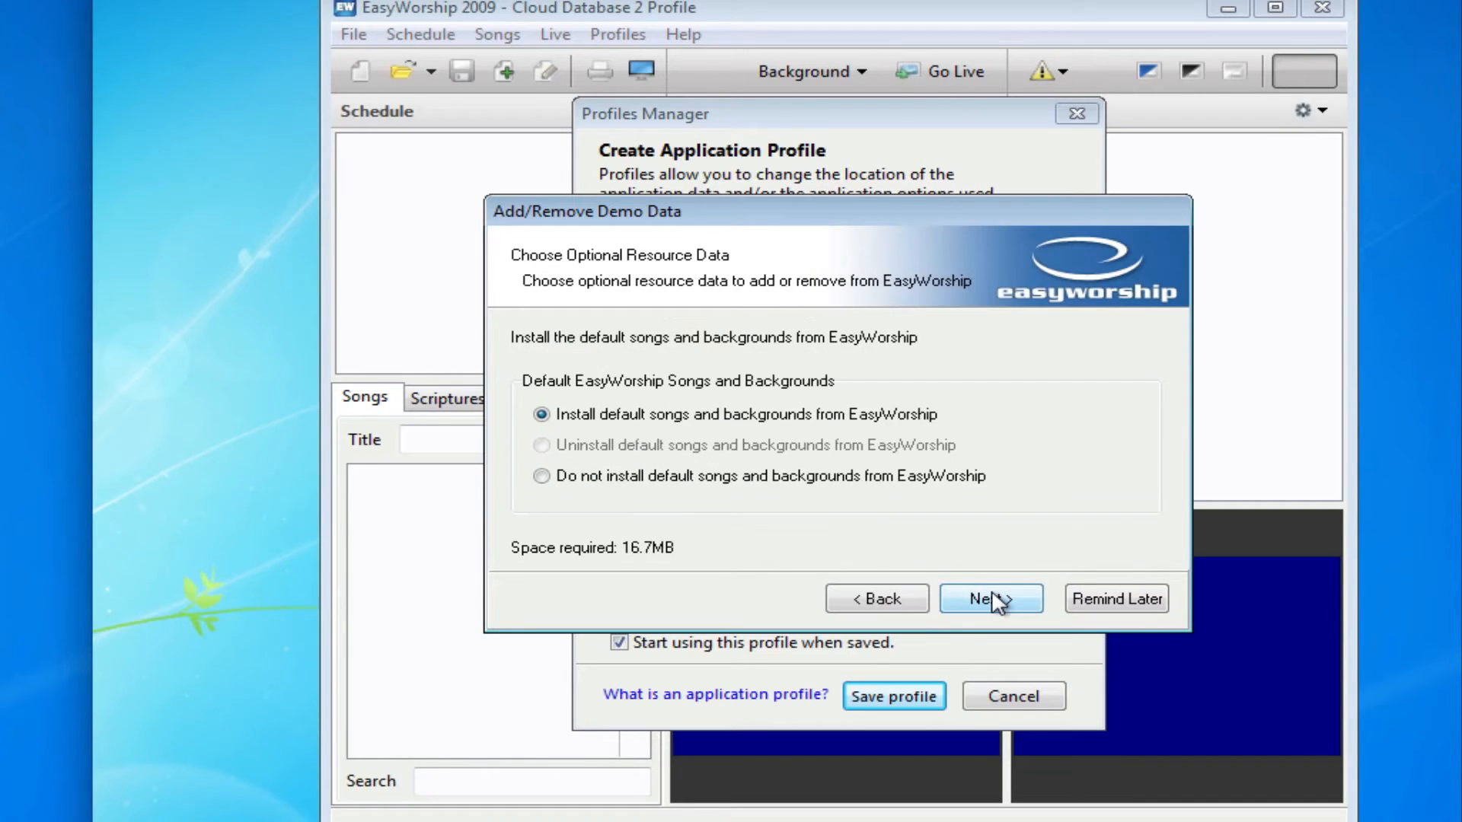
click(822, 478)
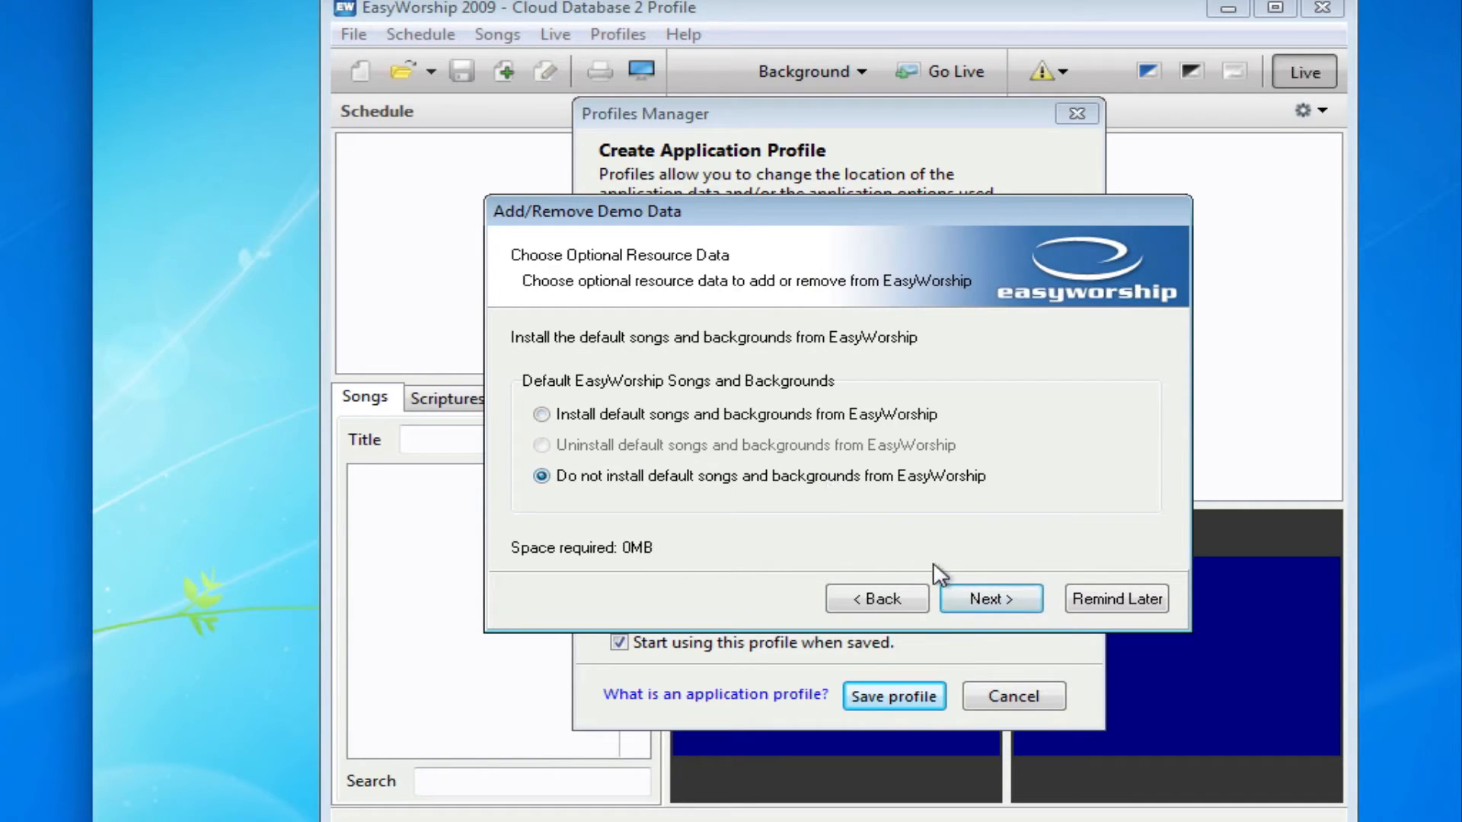
click(983, 602)
click(983, 603)
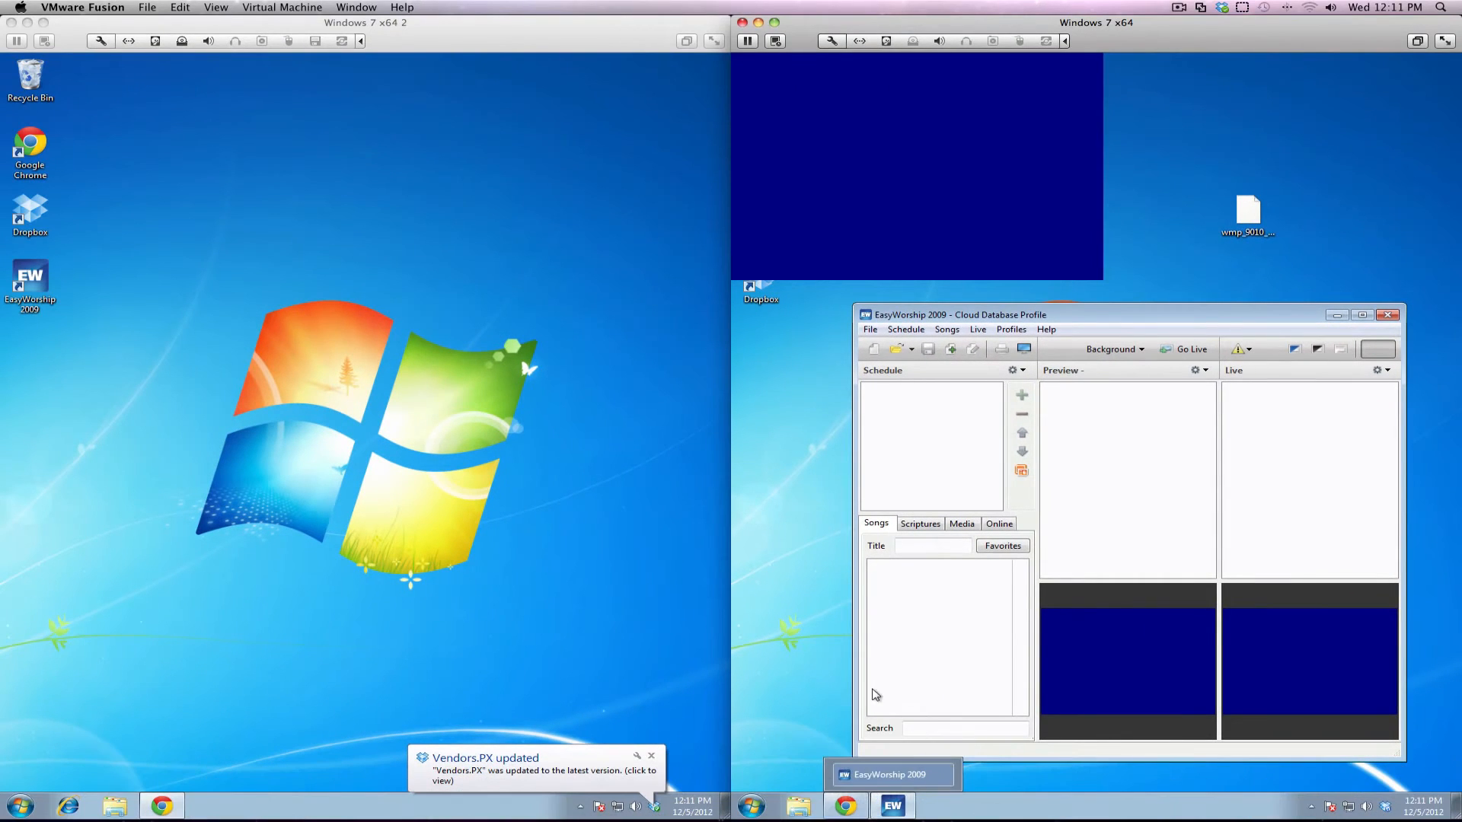
Copy the selected Freedom is Here lyrics from the Hillsong page in Chrome
click(845, 805)
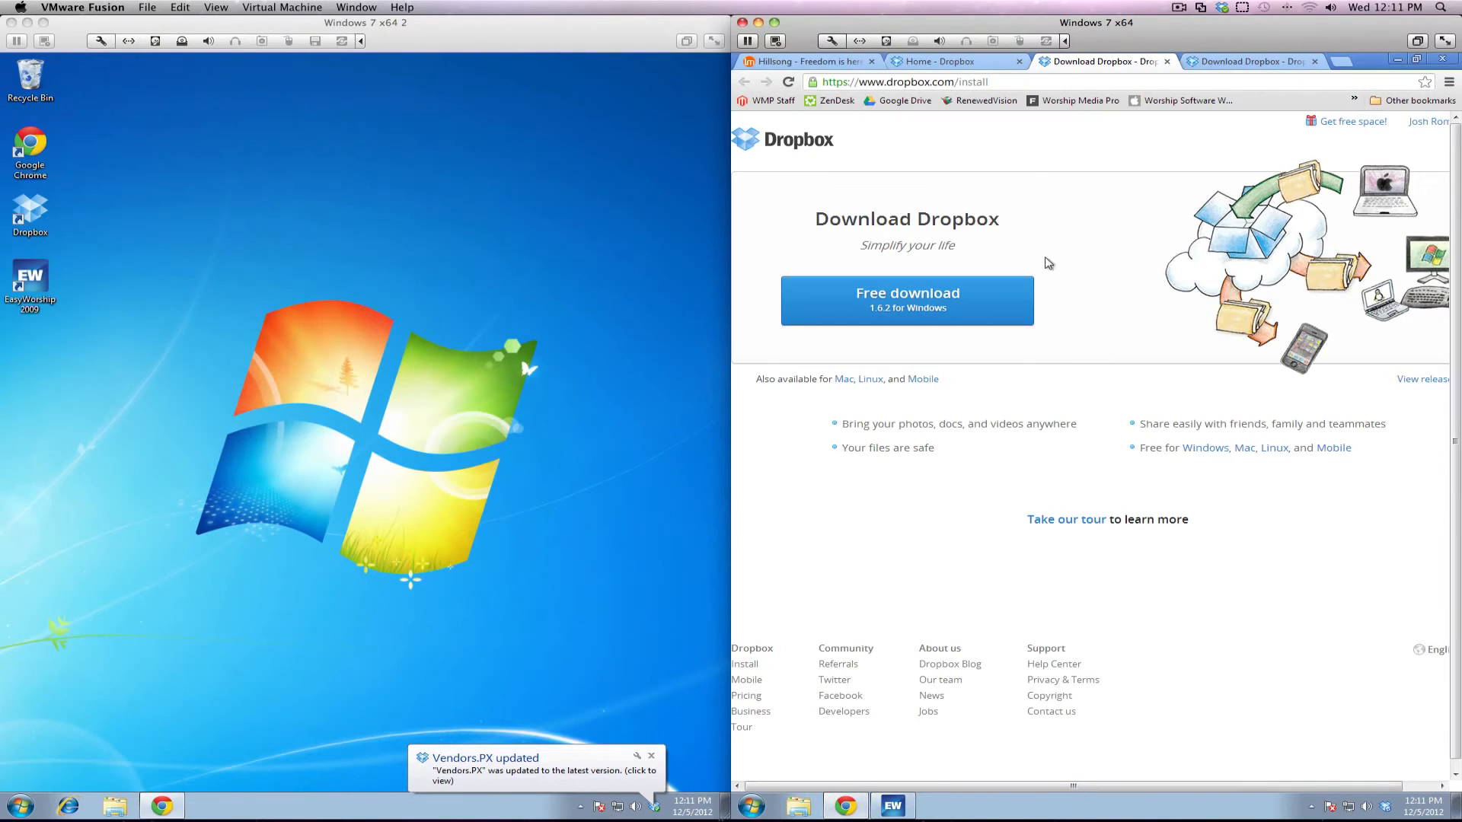
click(800, 61)
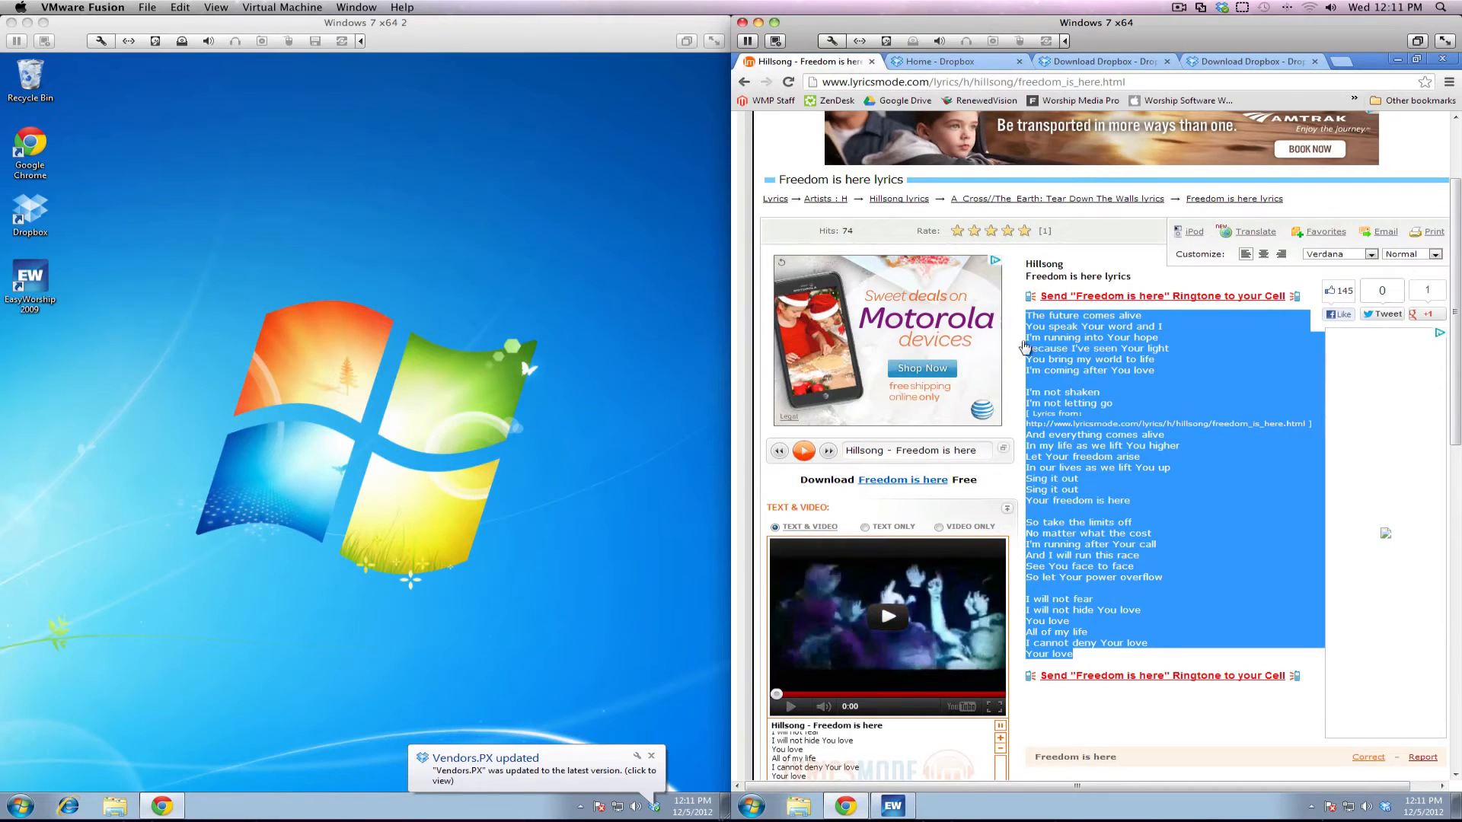
right_click(1103, 363)
click(1119, 372)
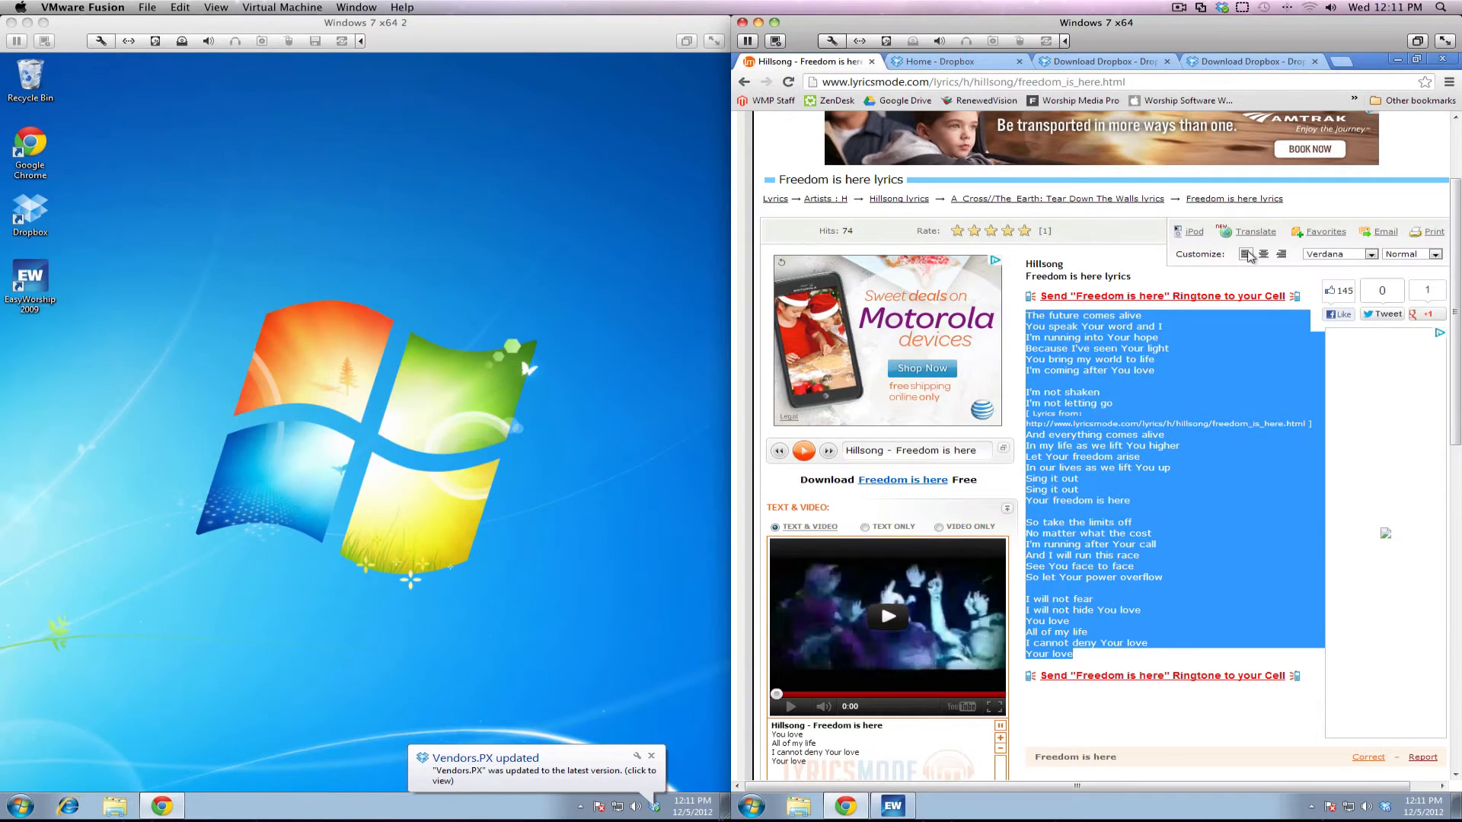
Create a new song 'Freedom is Here' with the pasted lyrics and save it
click(1397, 59)
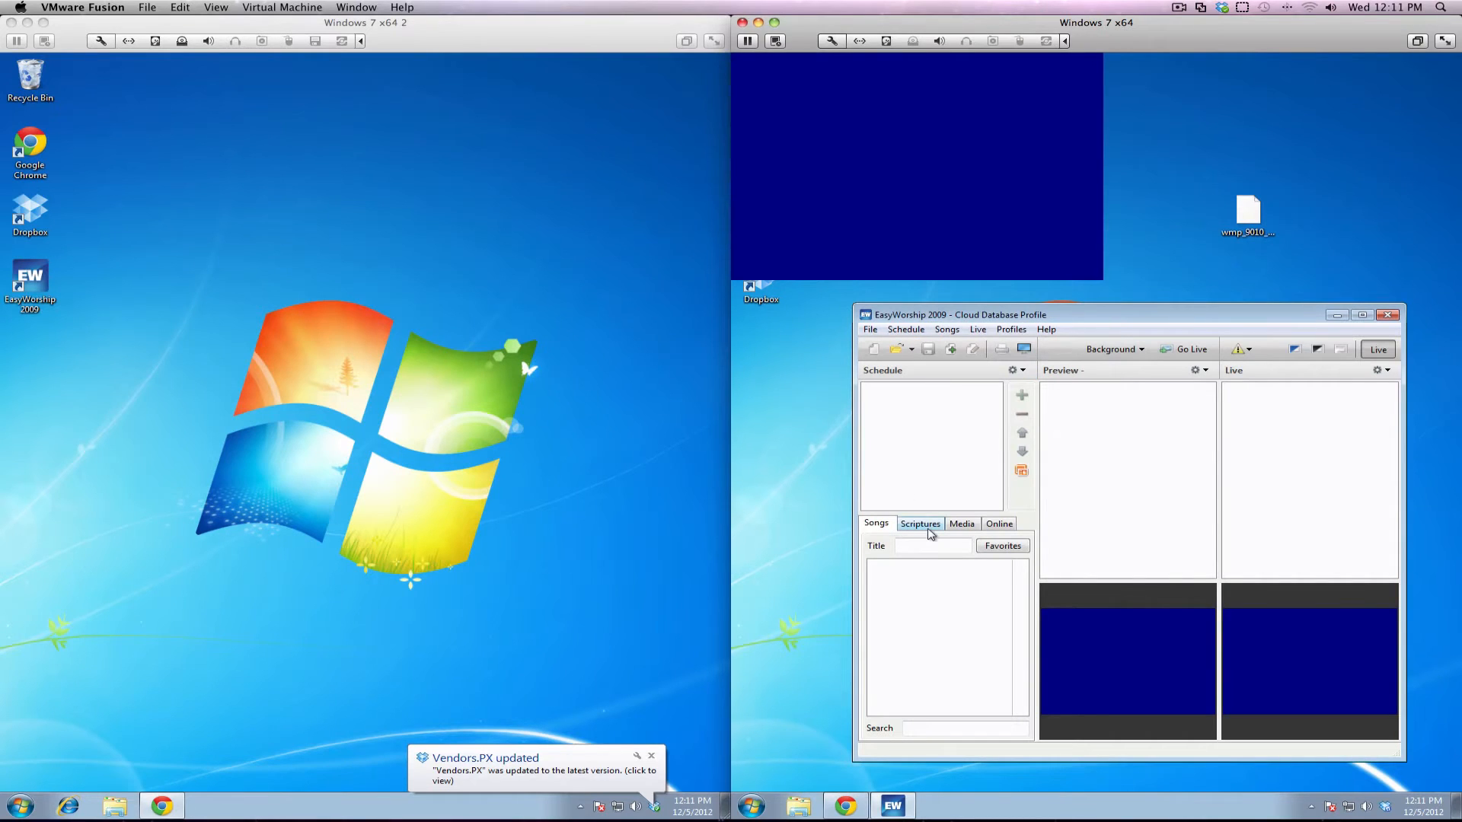
right_click(950, 576)
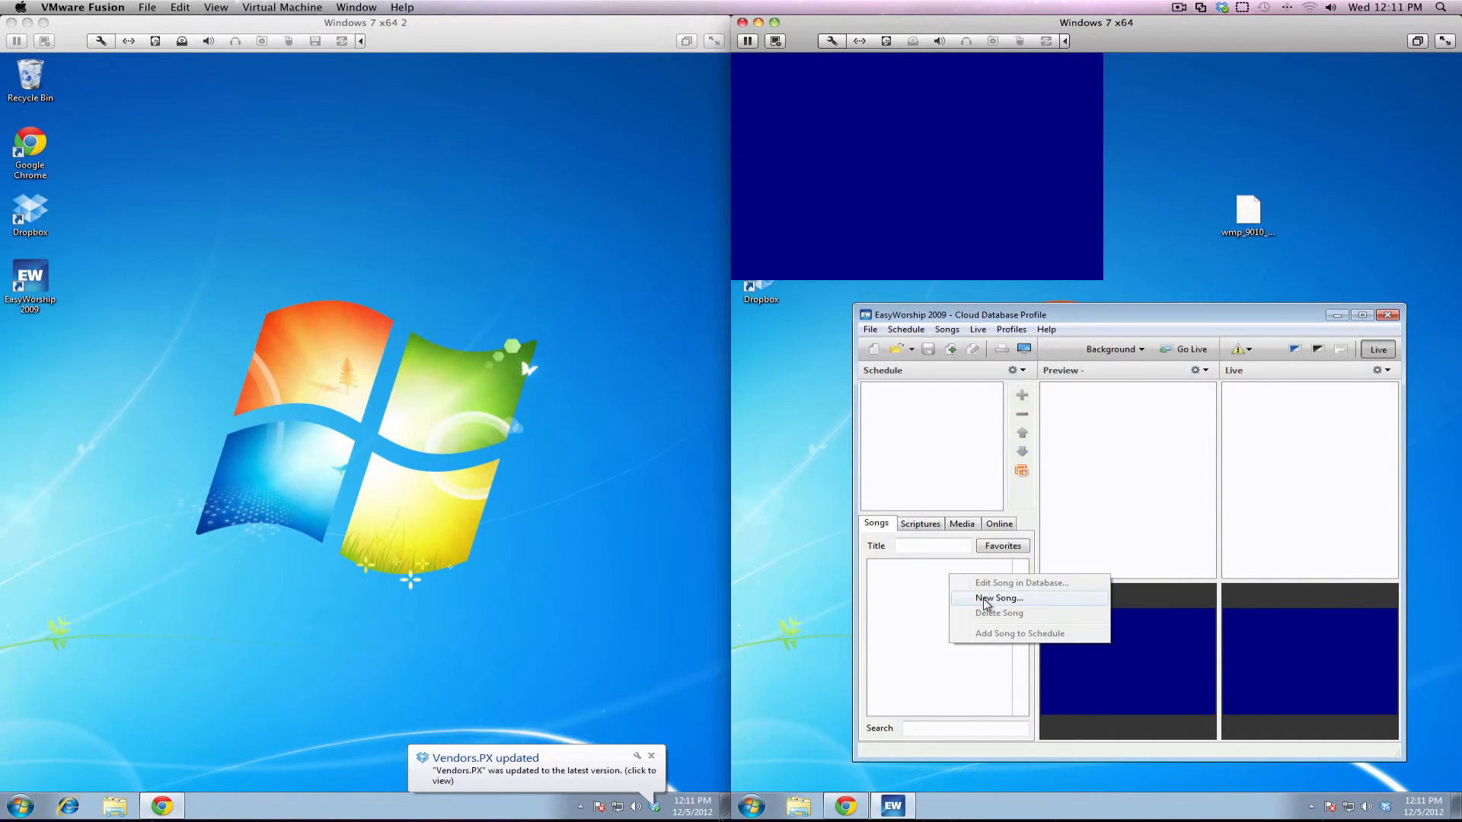
click(989, 600)
right_click(995, 419)
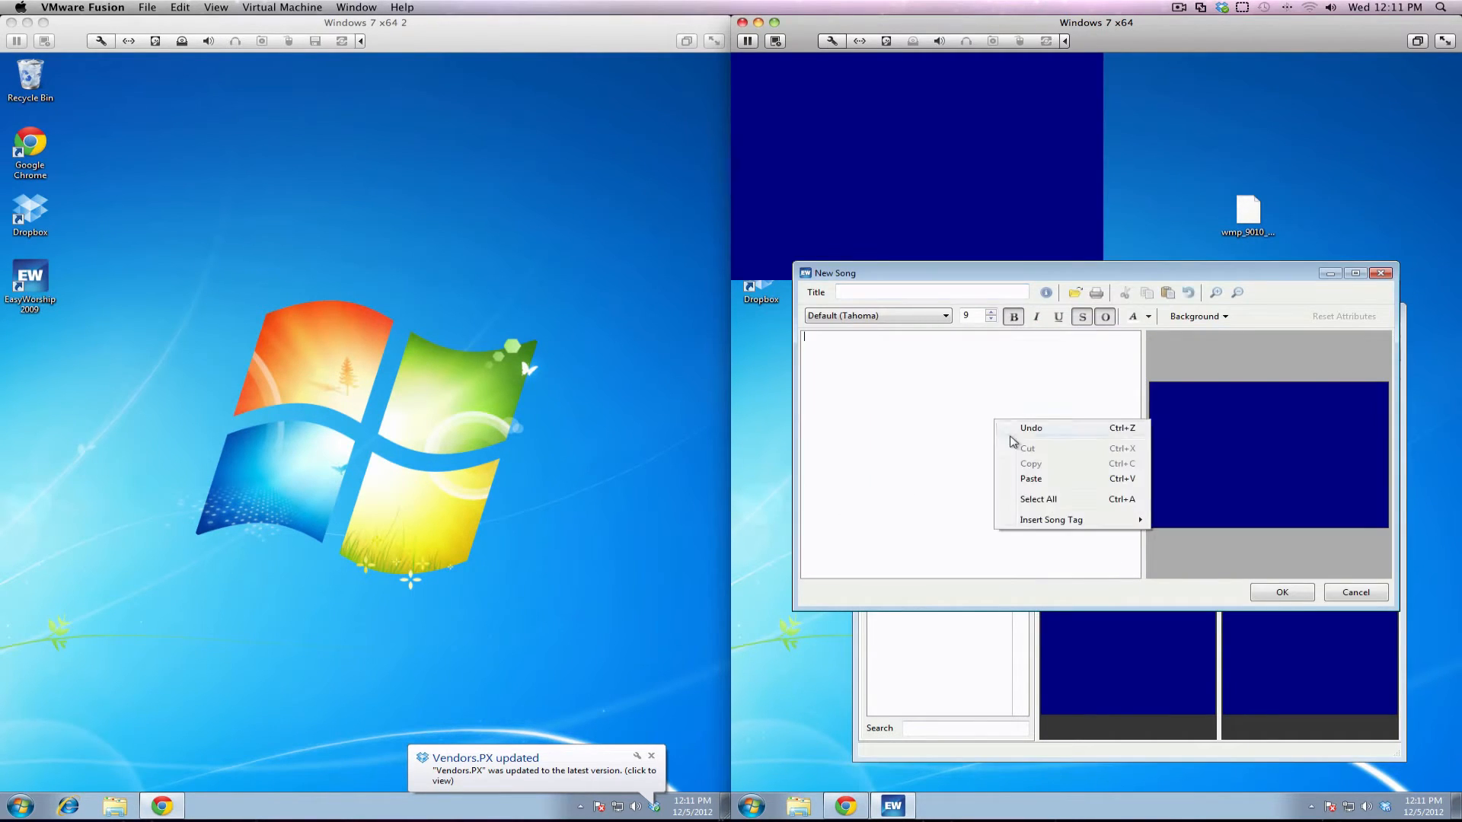
click(1061, 480)
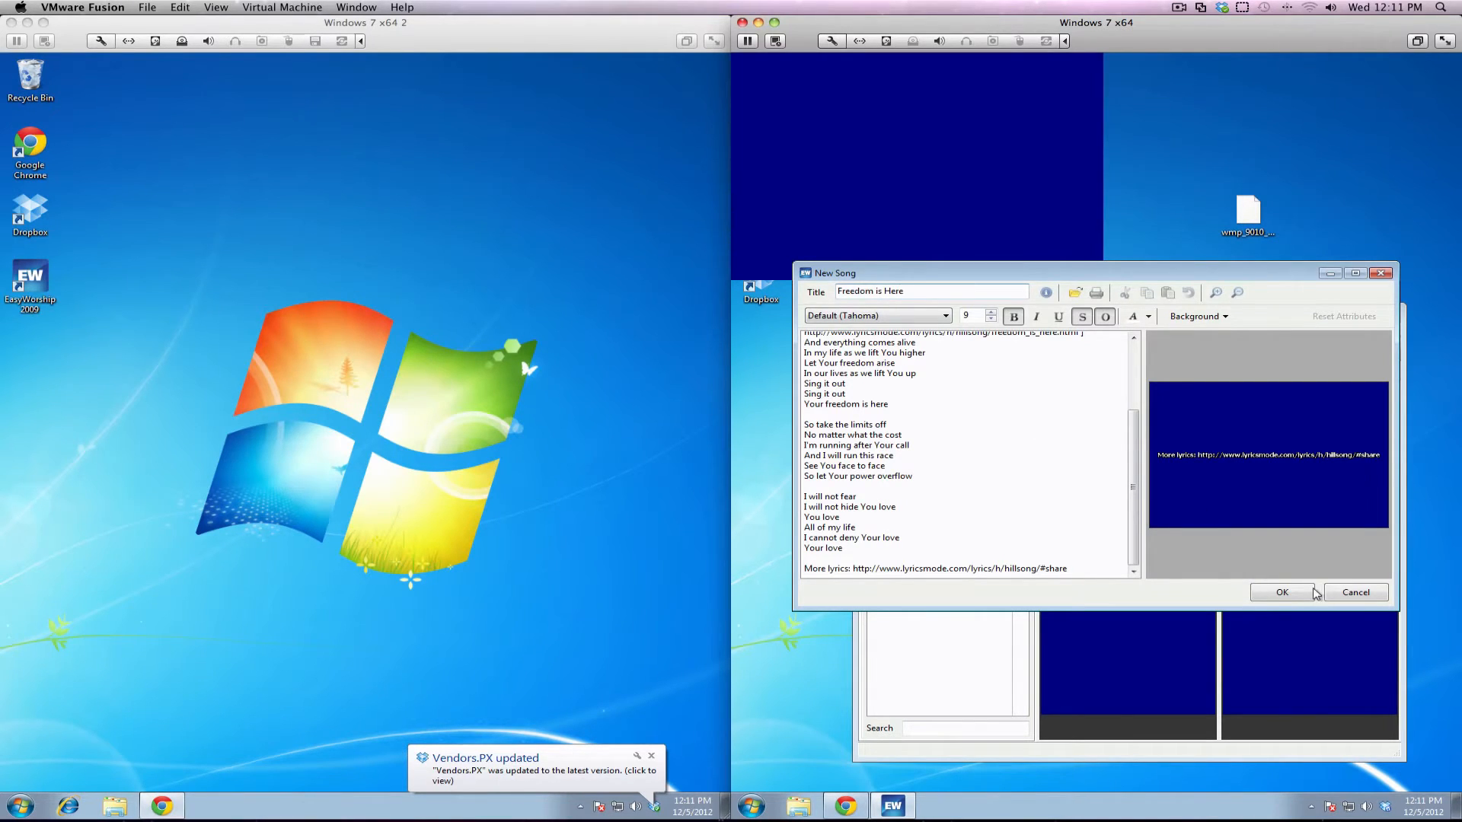
click(1282, 592)
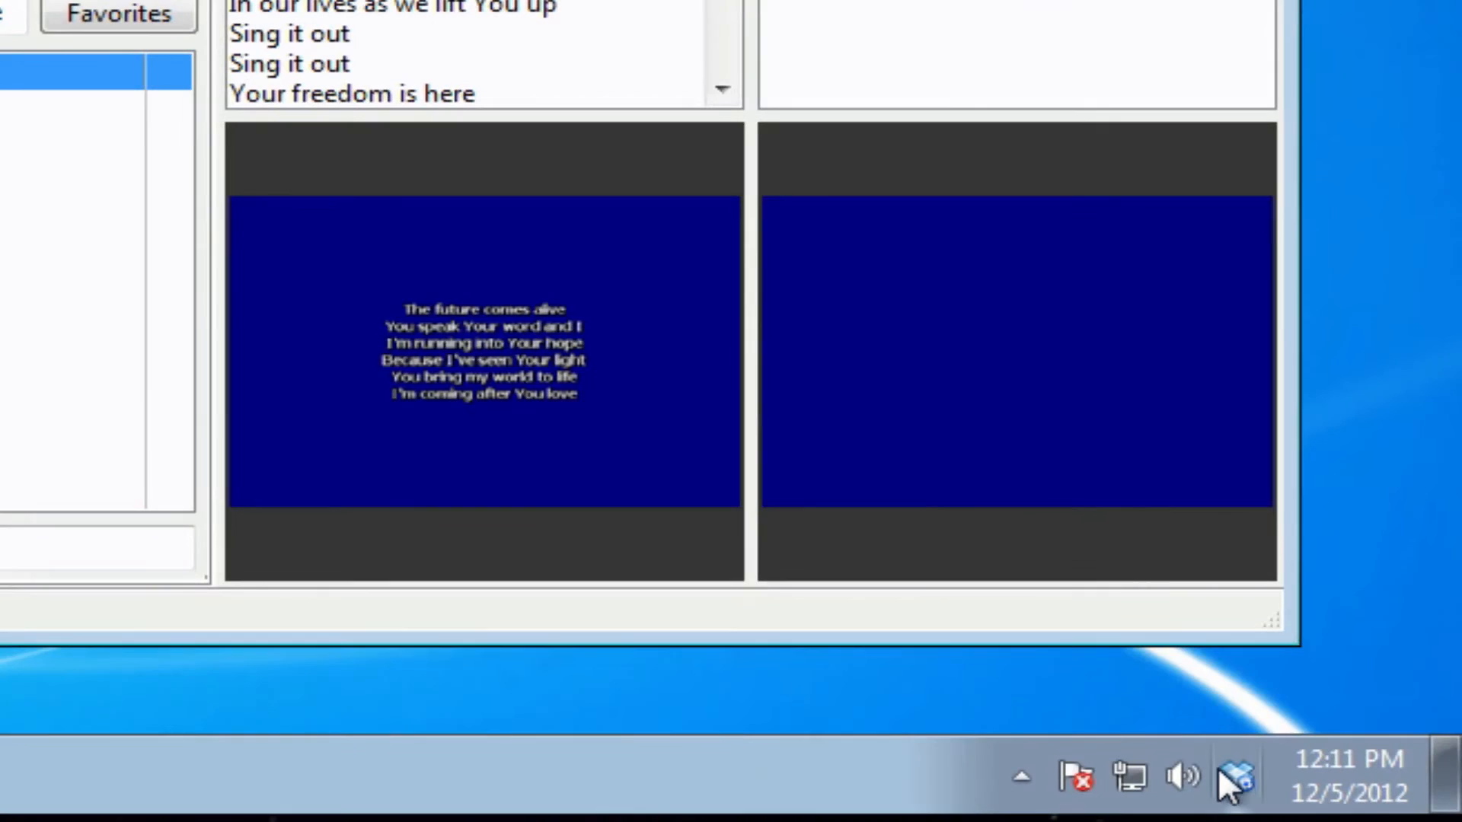
mouse_move(1241, 788)
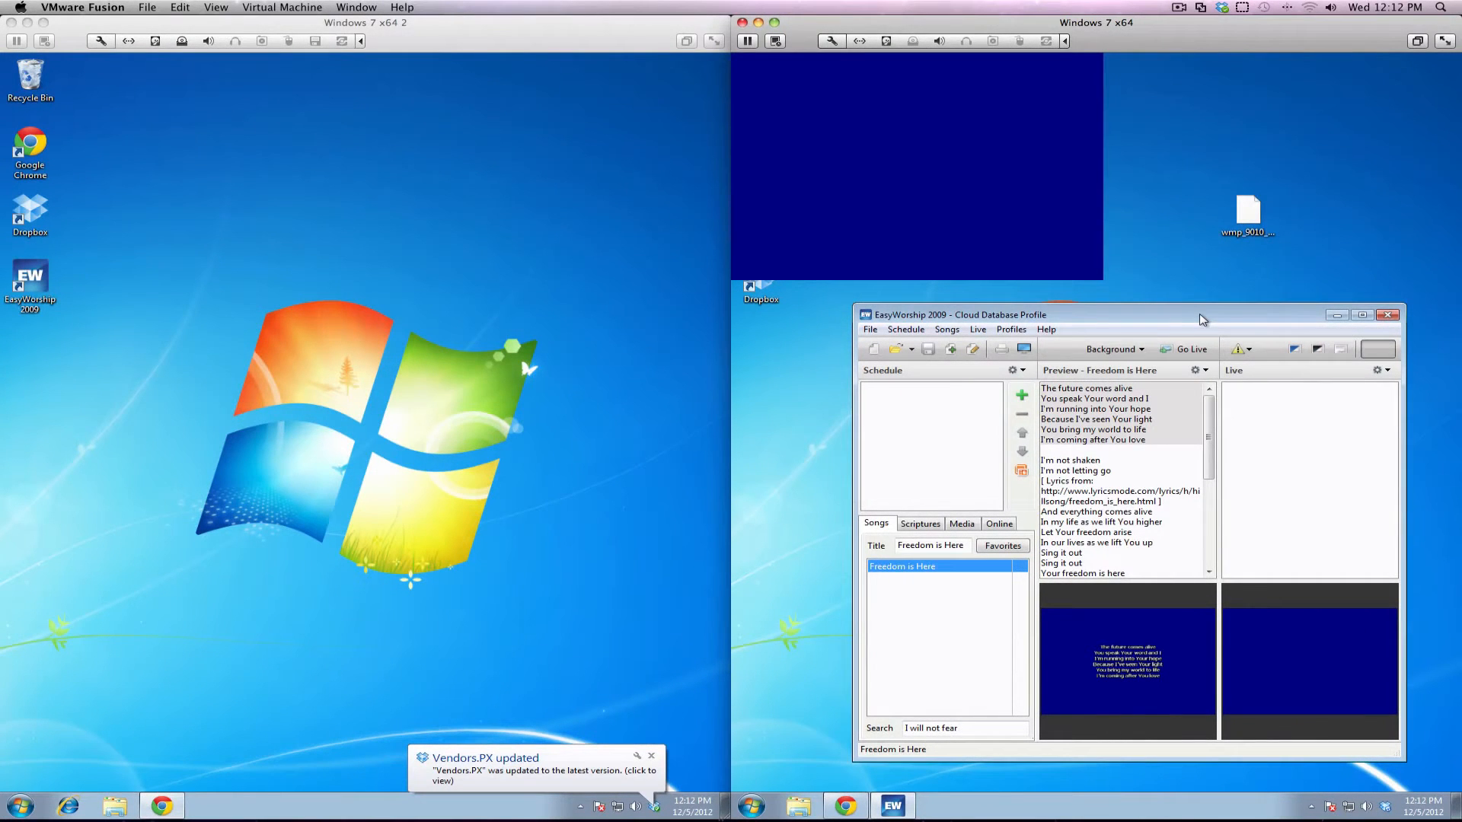
Close EasyWorship on the right VM, dismiss the Dropbox balloon on the left VM, and launch EasyWorship there
click(1387, 315)
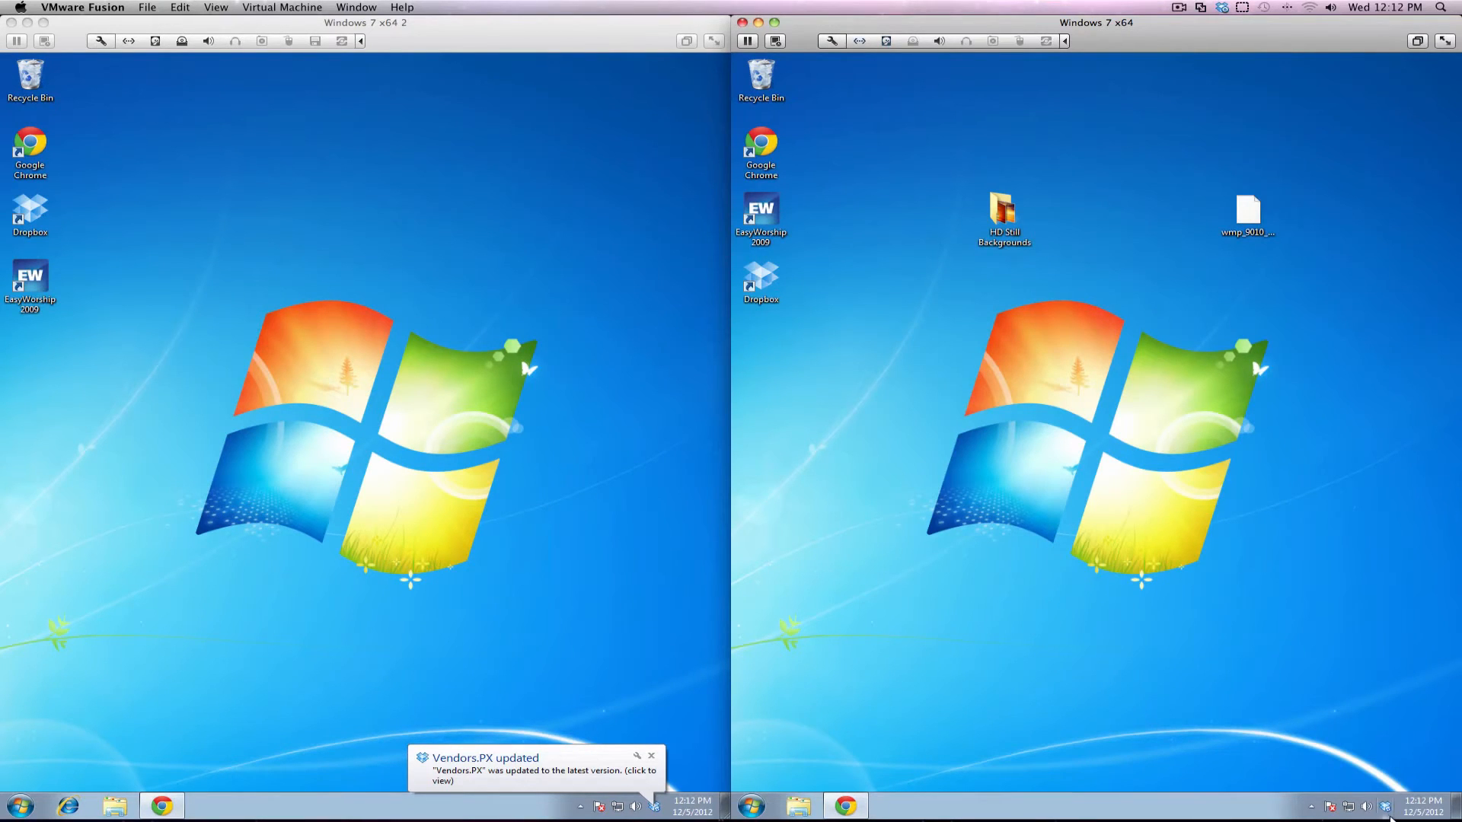
mouse_move(1390, 818)
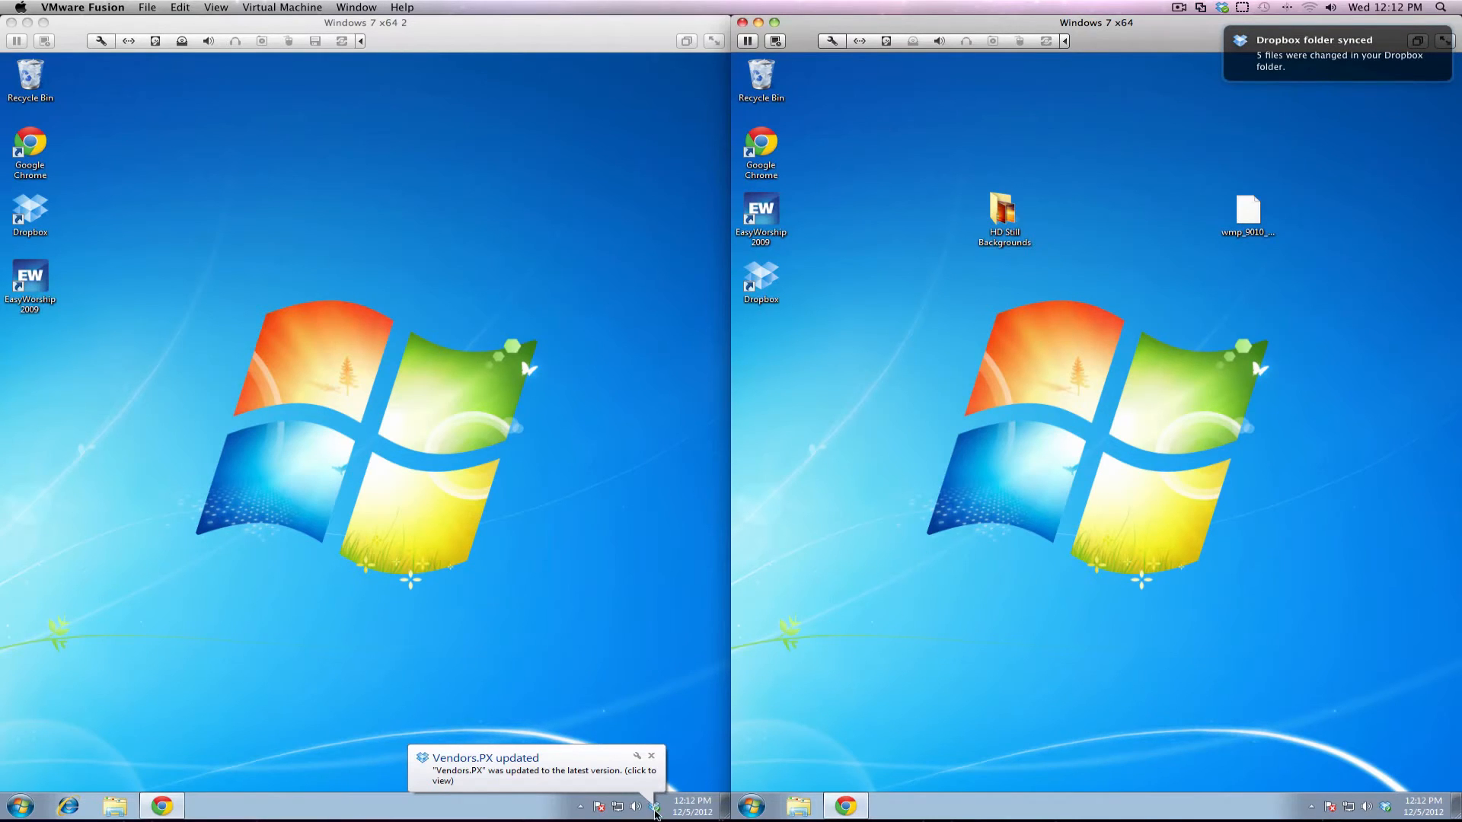
click(654, 758)
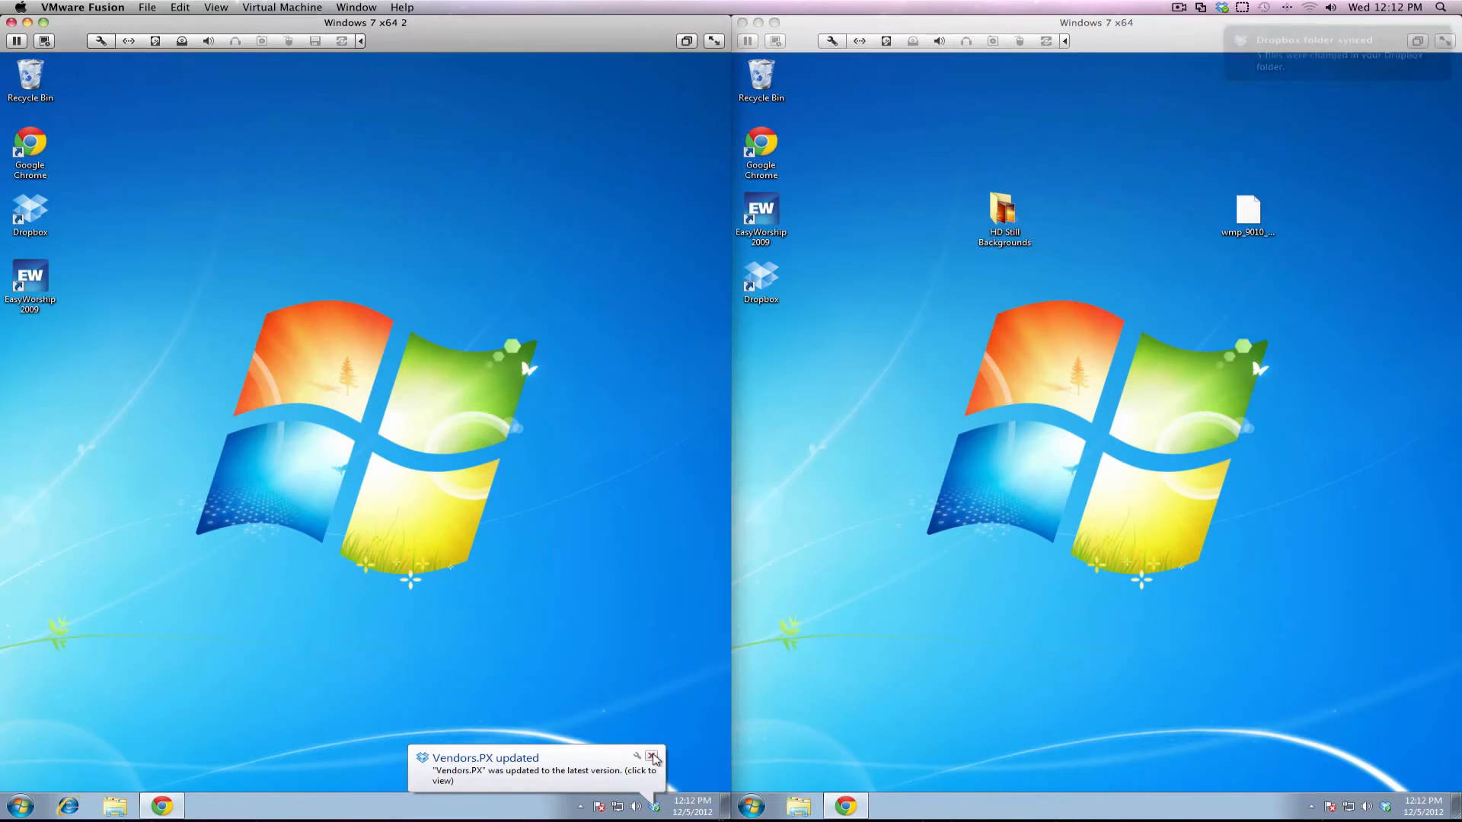
click(654, 759)
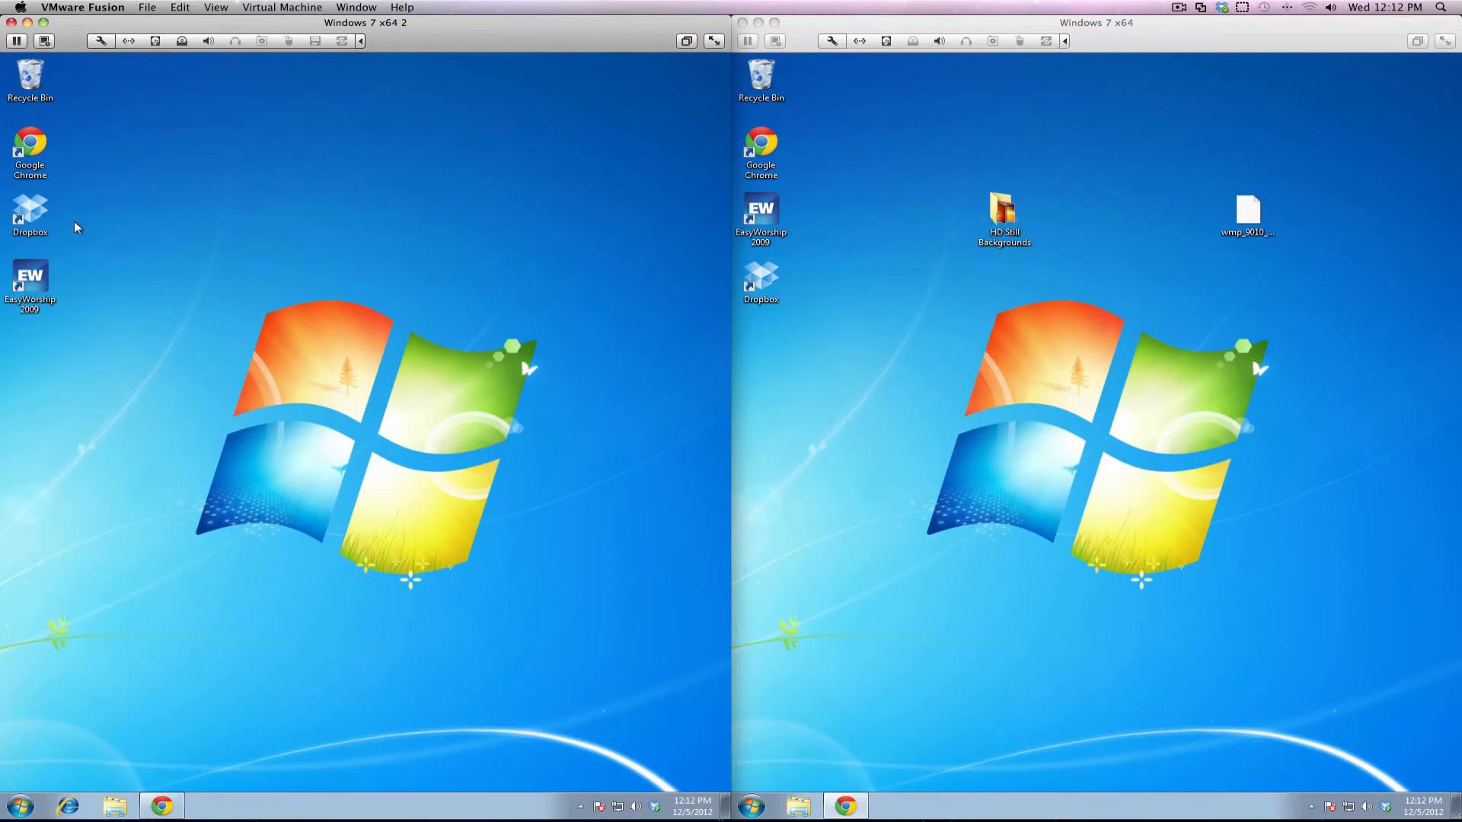
double_click(27, 283)
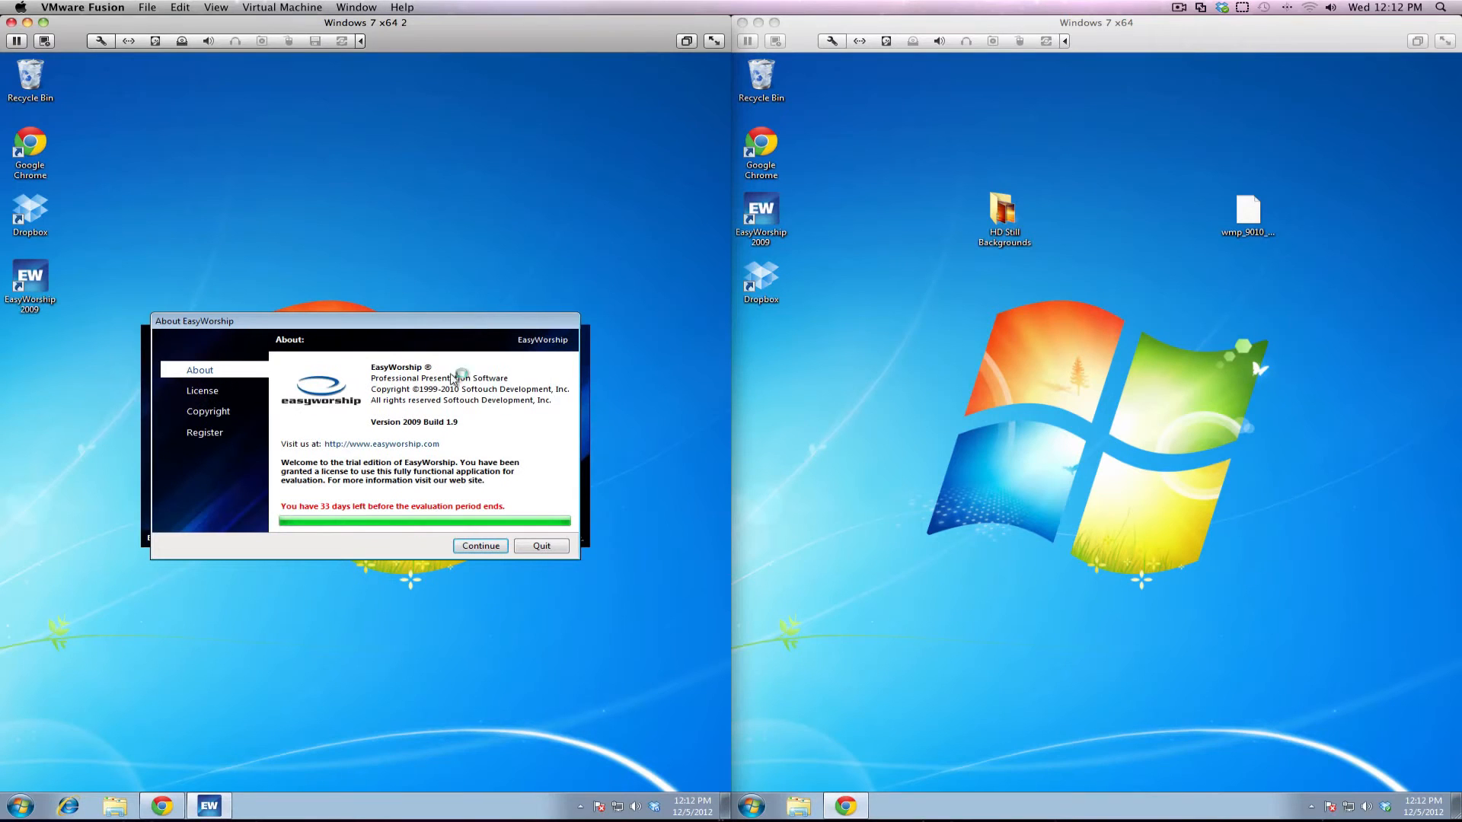
Get past the trial notice, then remove Cloud Database 2 and Cloud Database in Profiles Manager
click(466, 546)
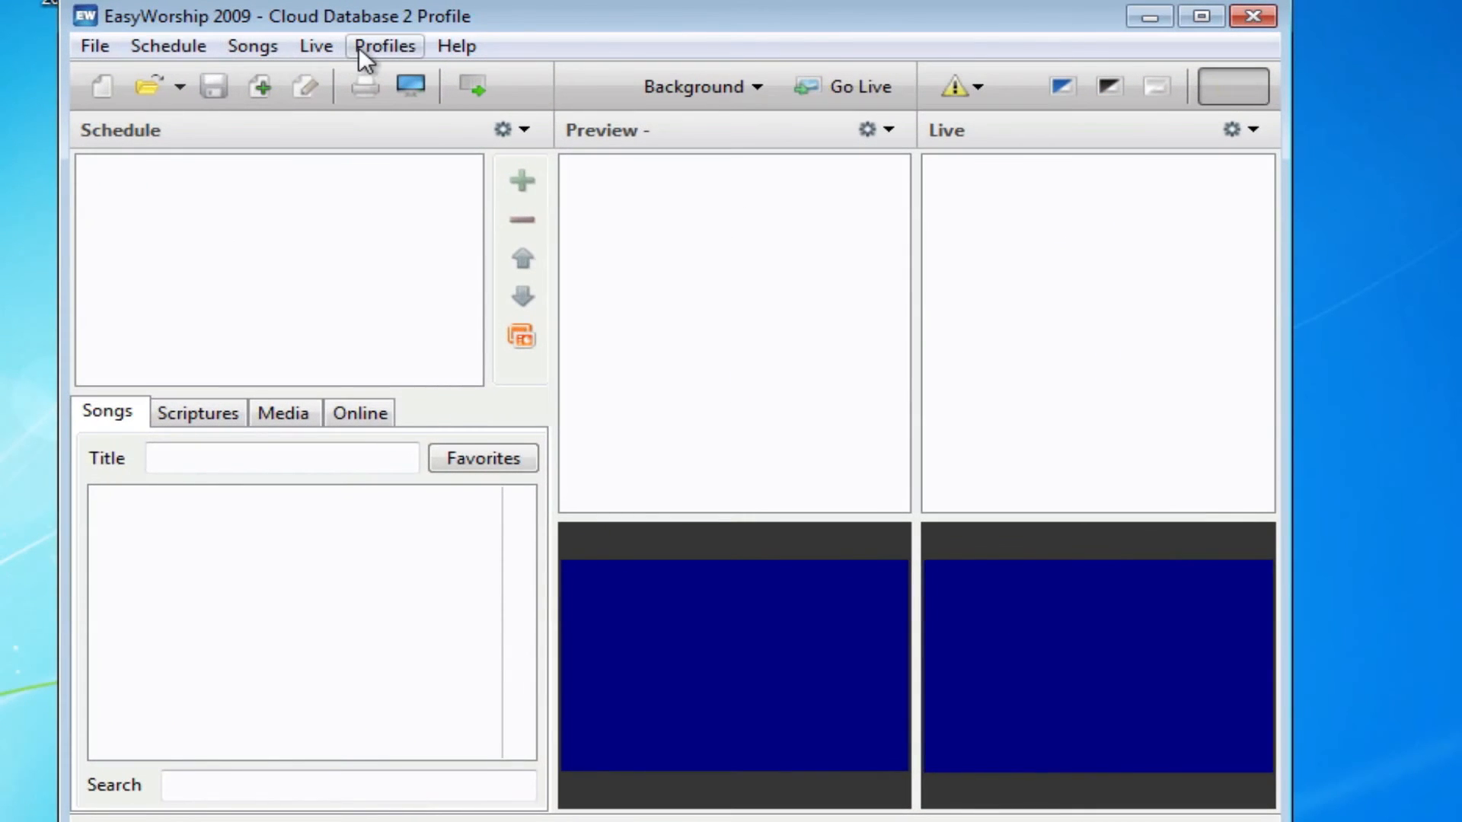
click(335, 91)
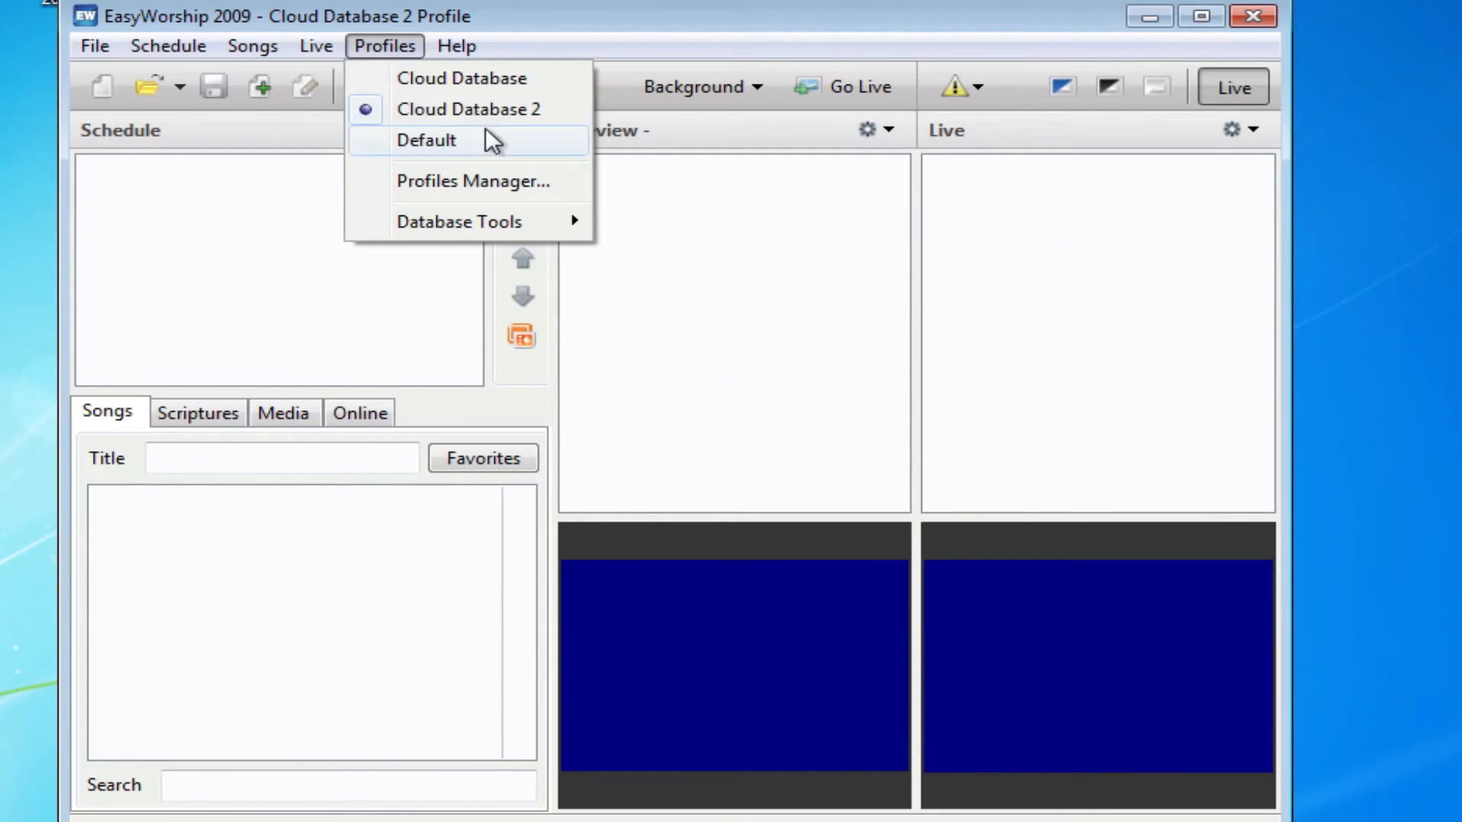
click(501, 185)
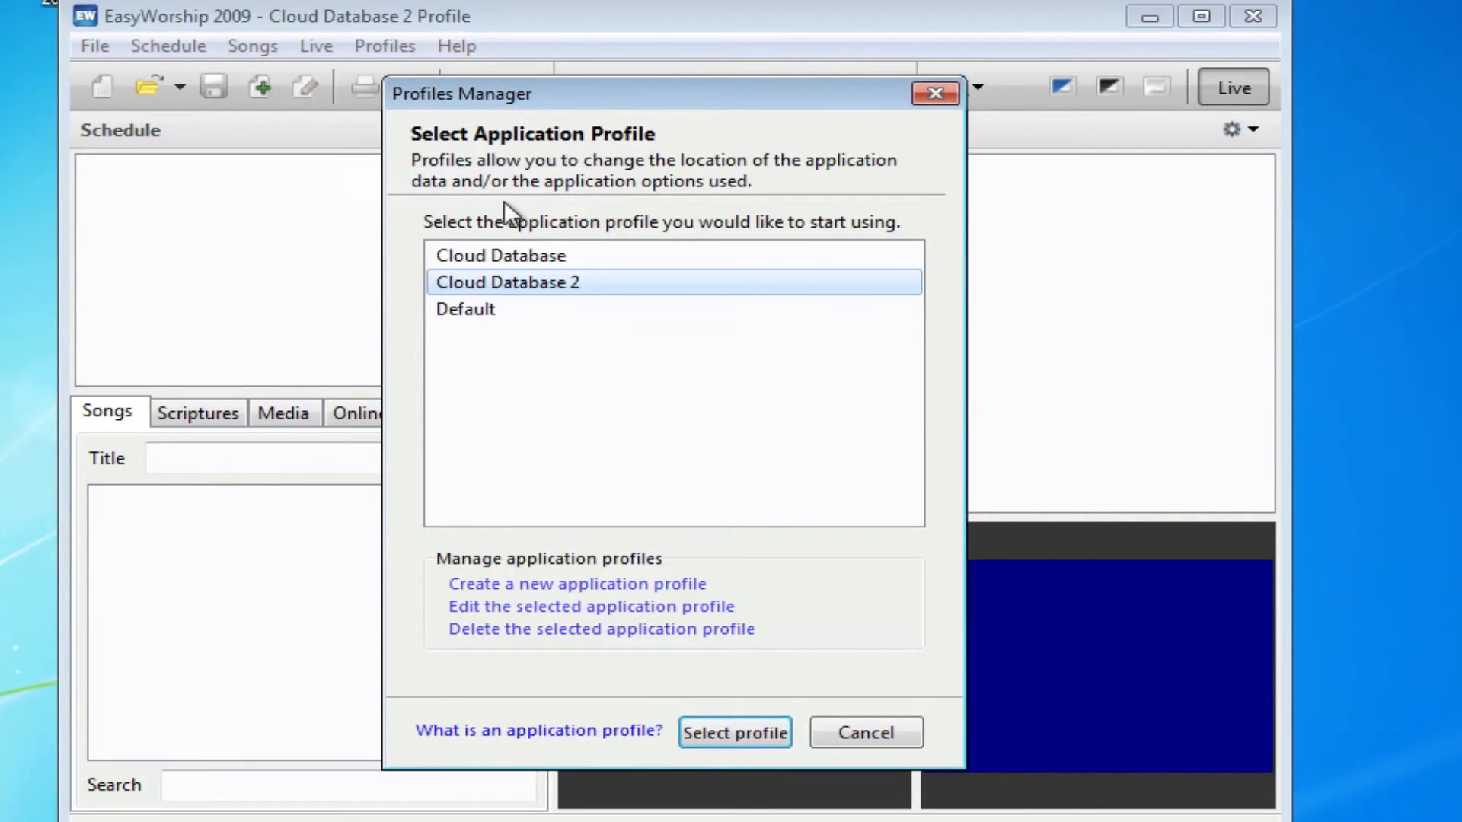
click(624, 629)
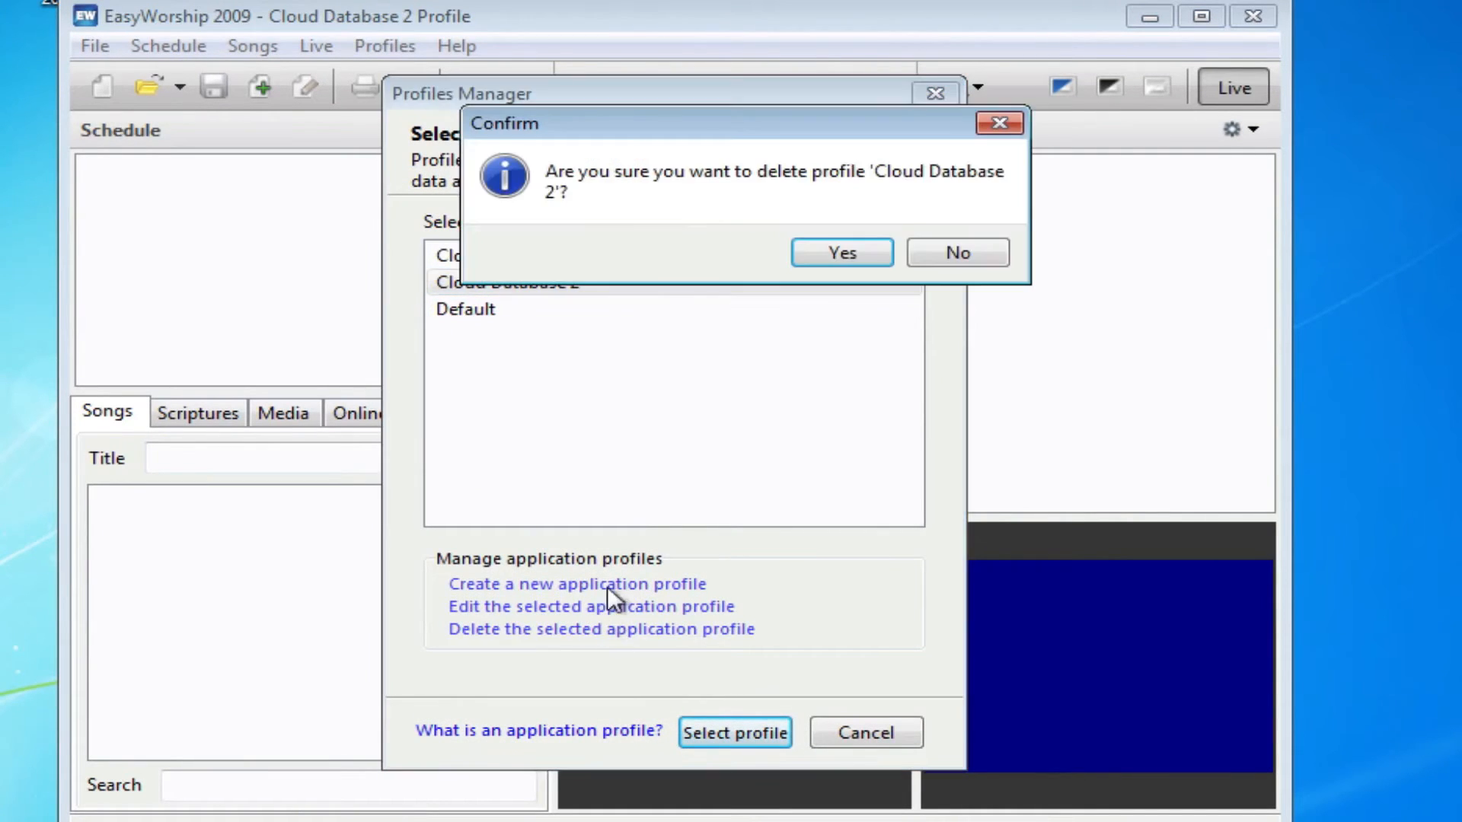
click(876, 253)
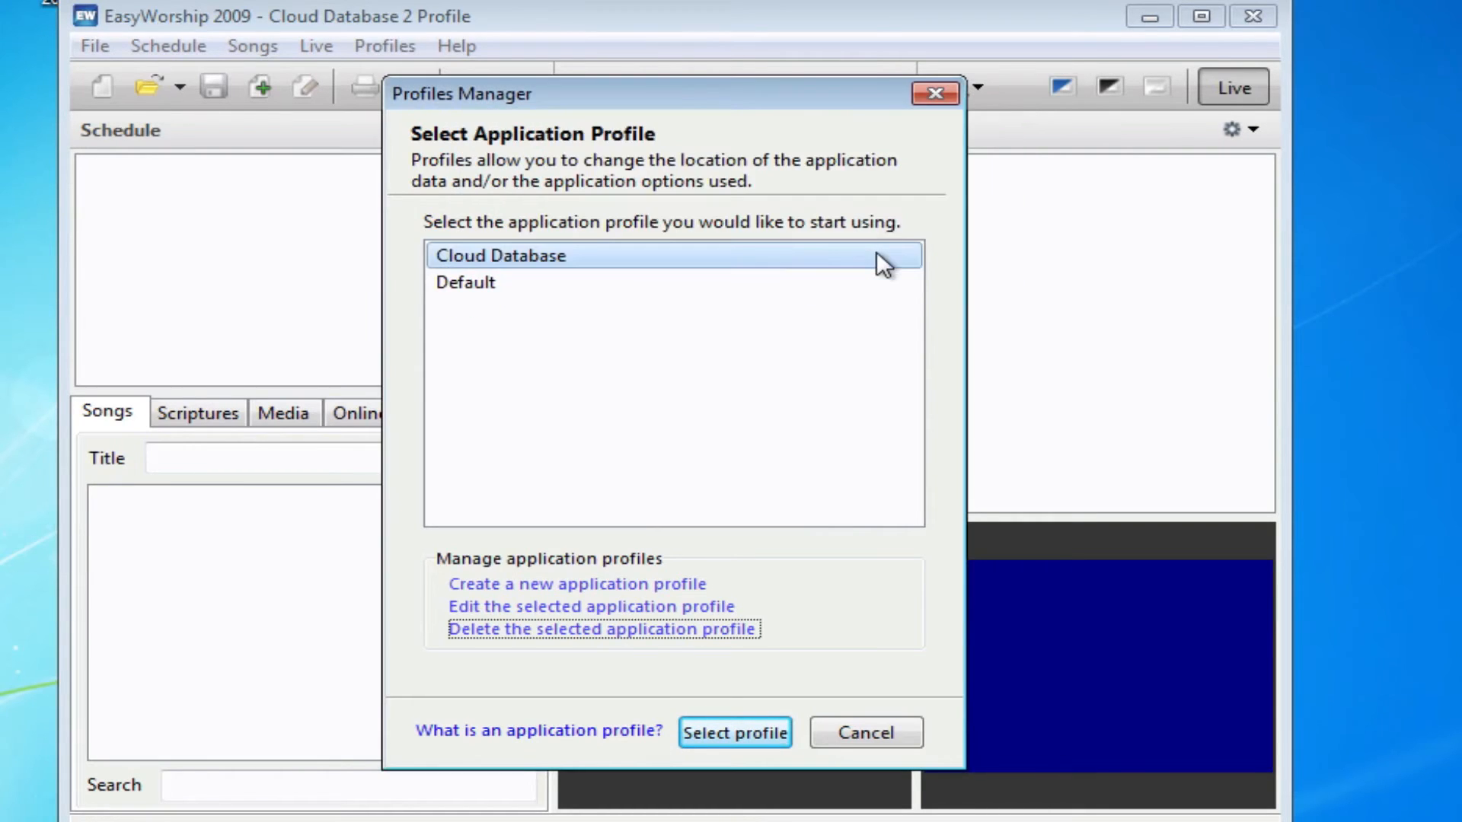
click(621, 629)
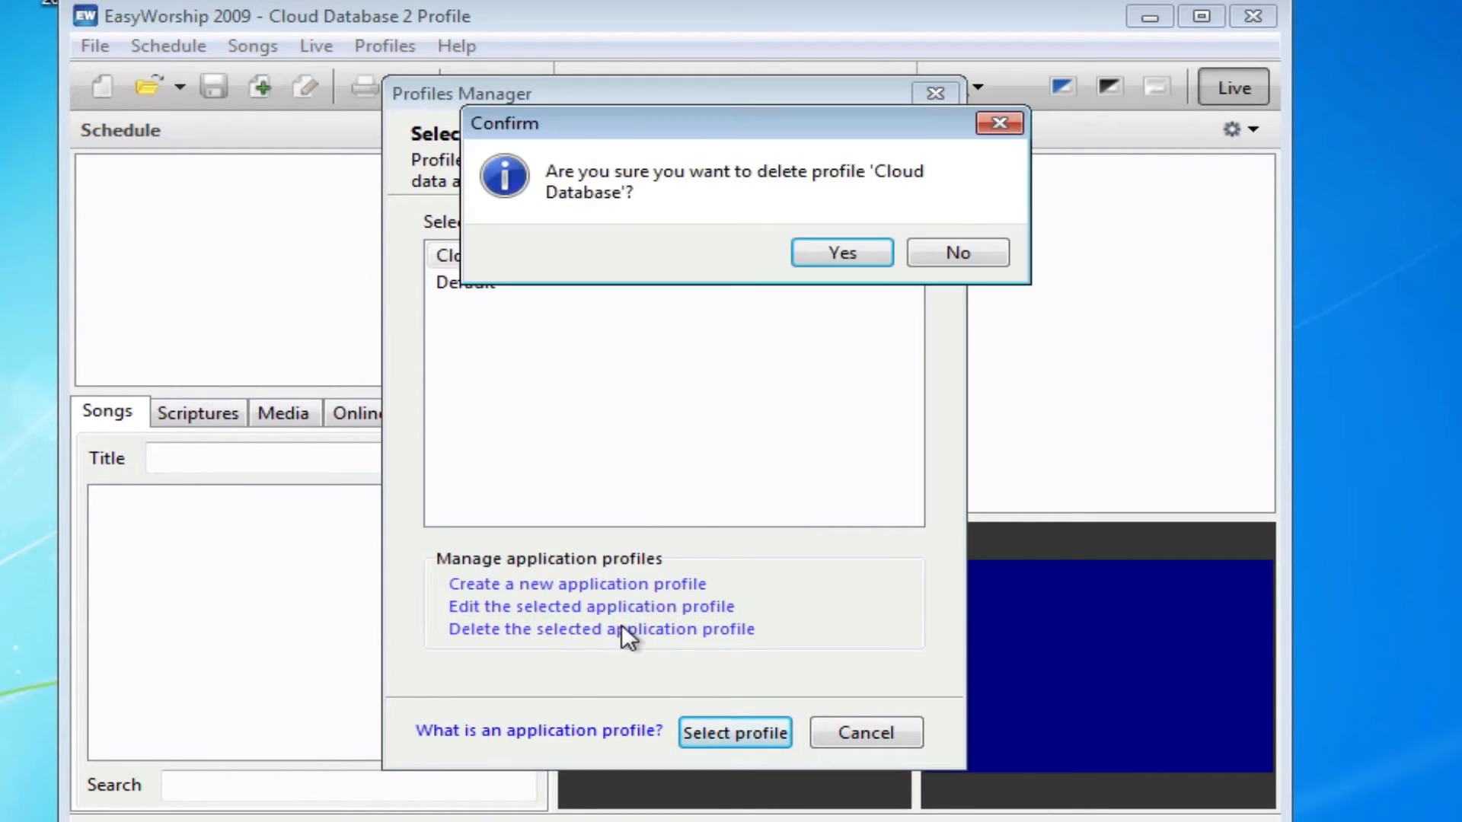
click(852, 259)
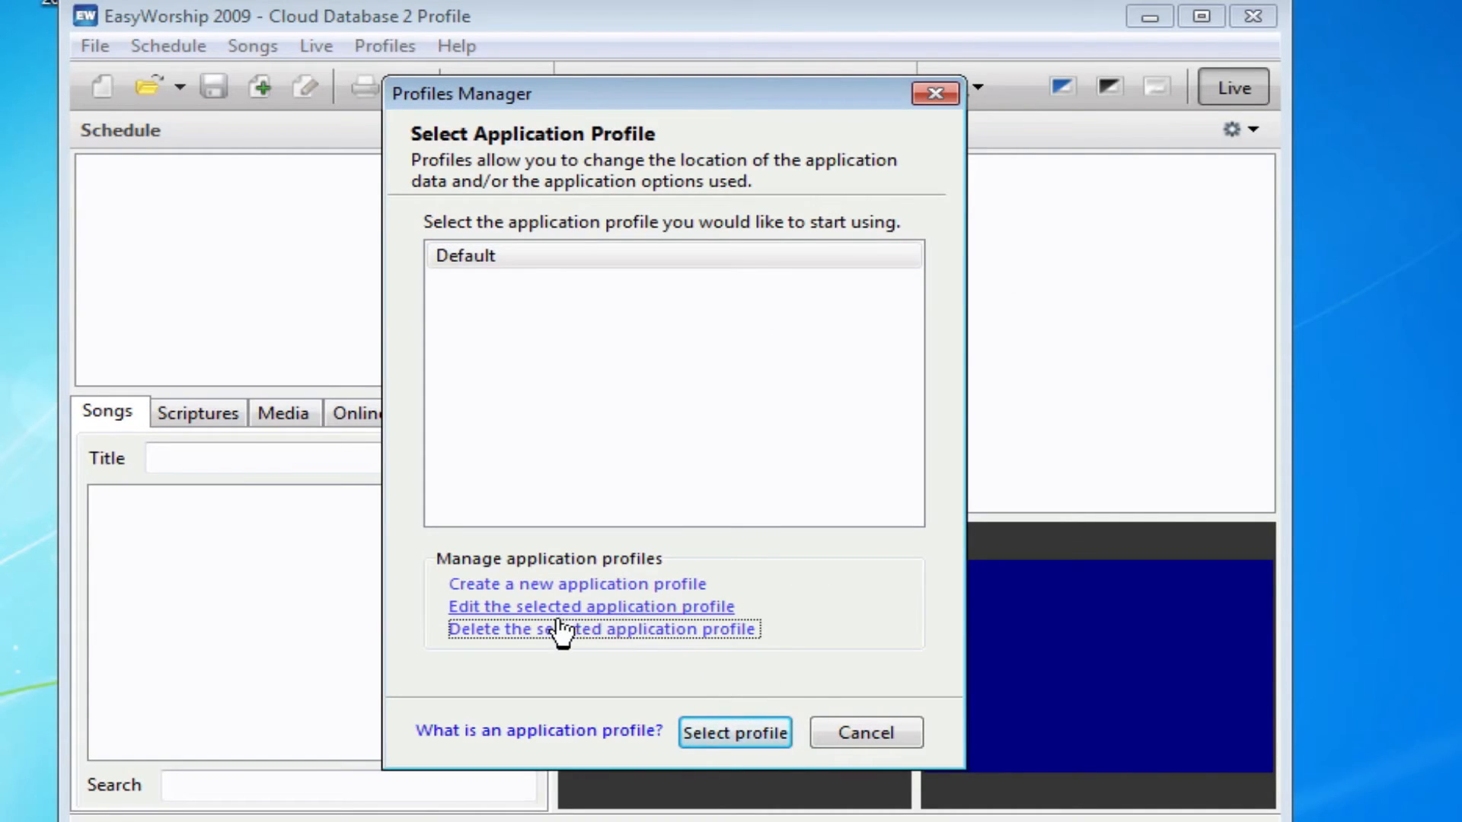
Start a new profile using existing data from Dropbox\EasyWorship Cloud Database
click(620, 586)
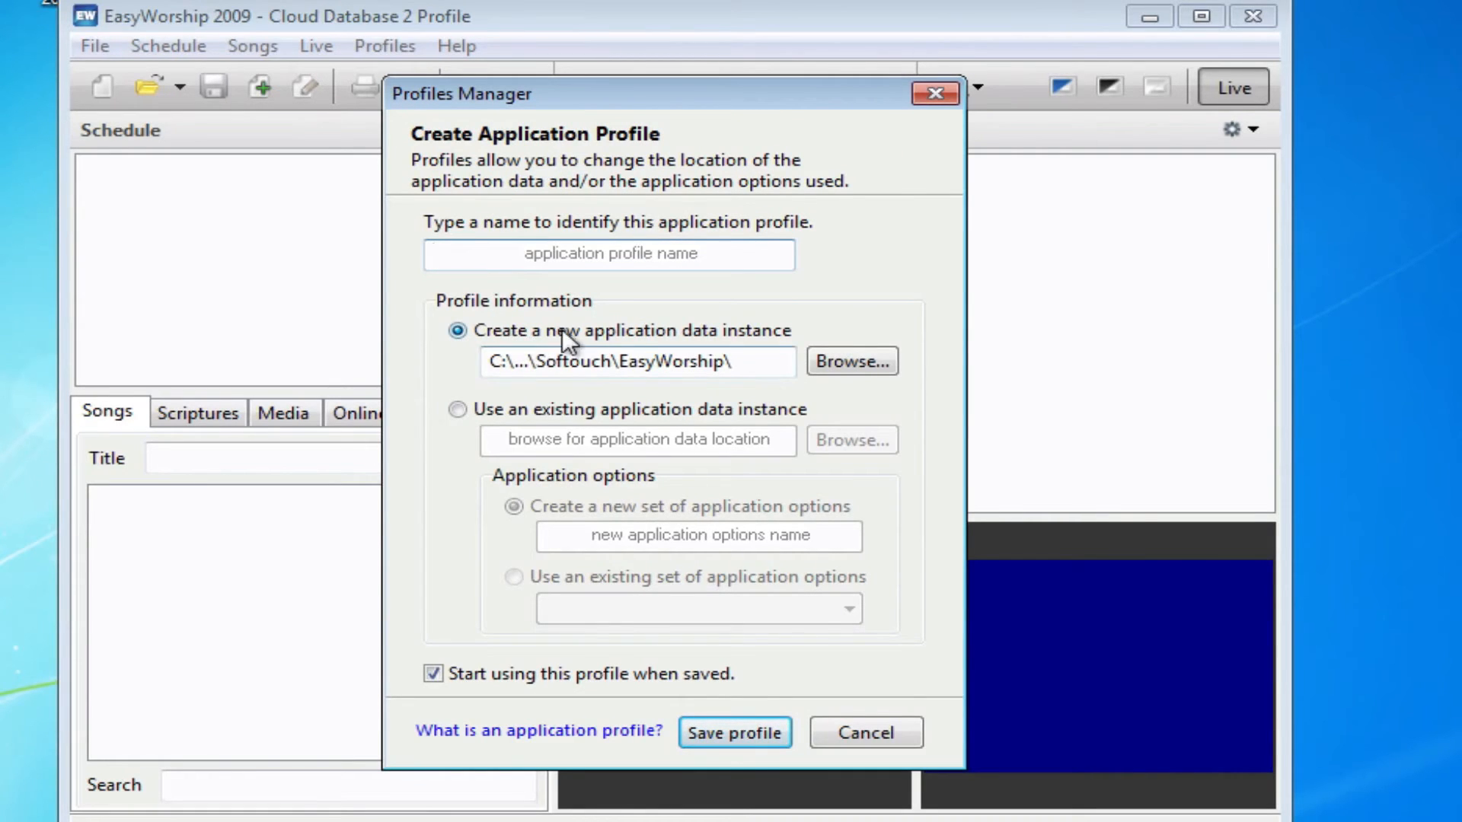
click(459, 411)
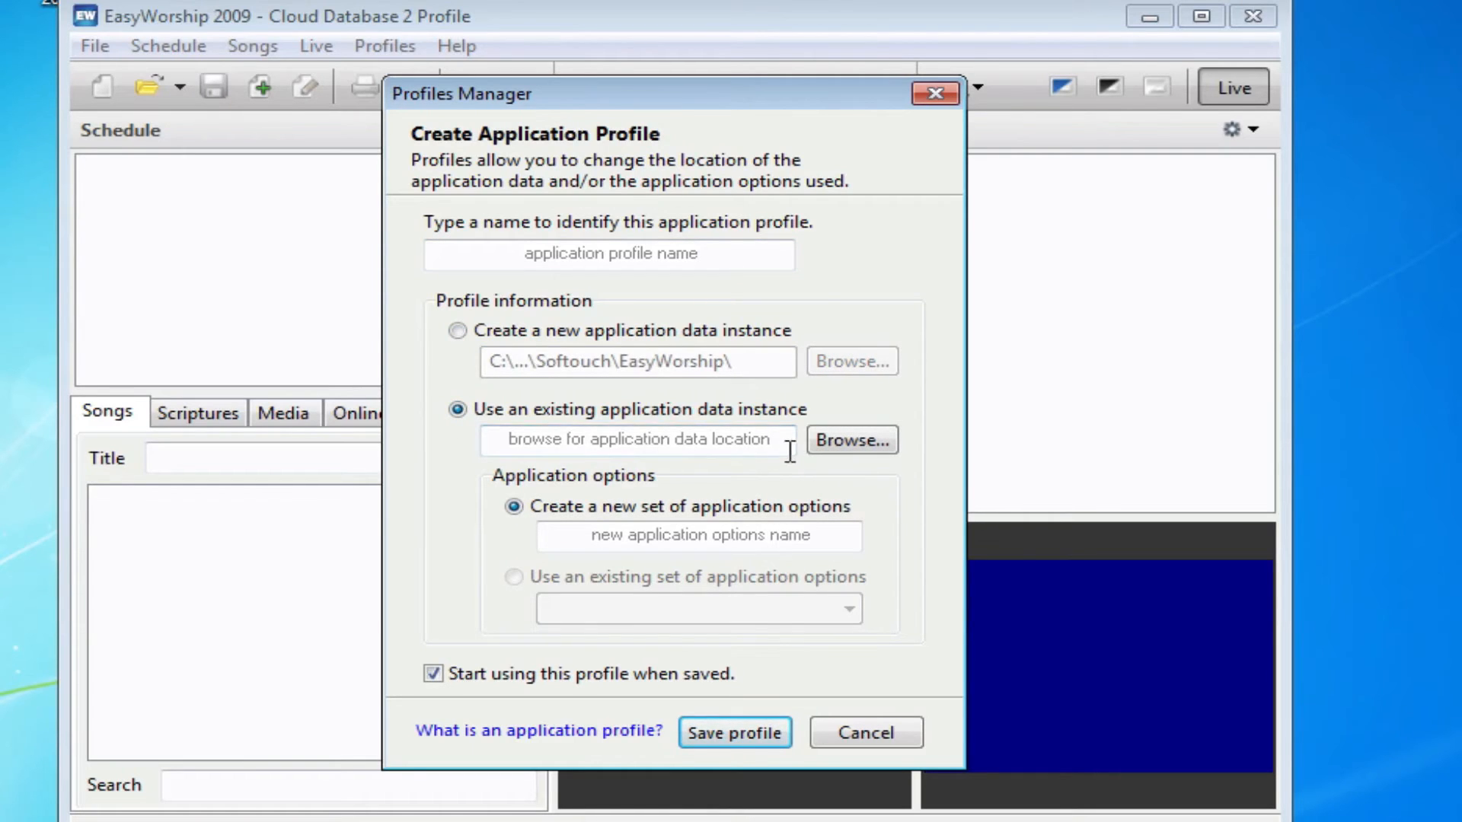
click(849, 441)
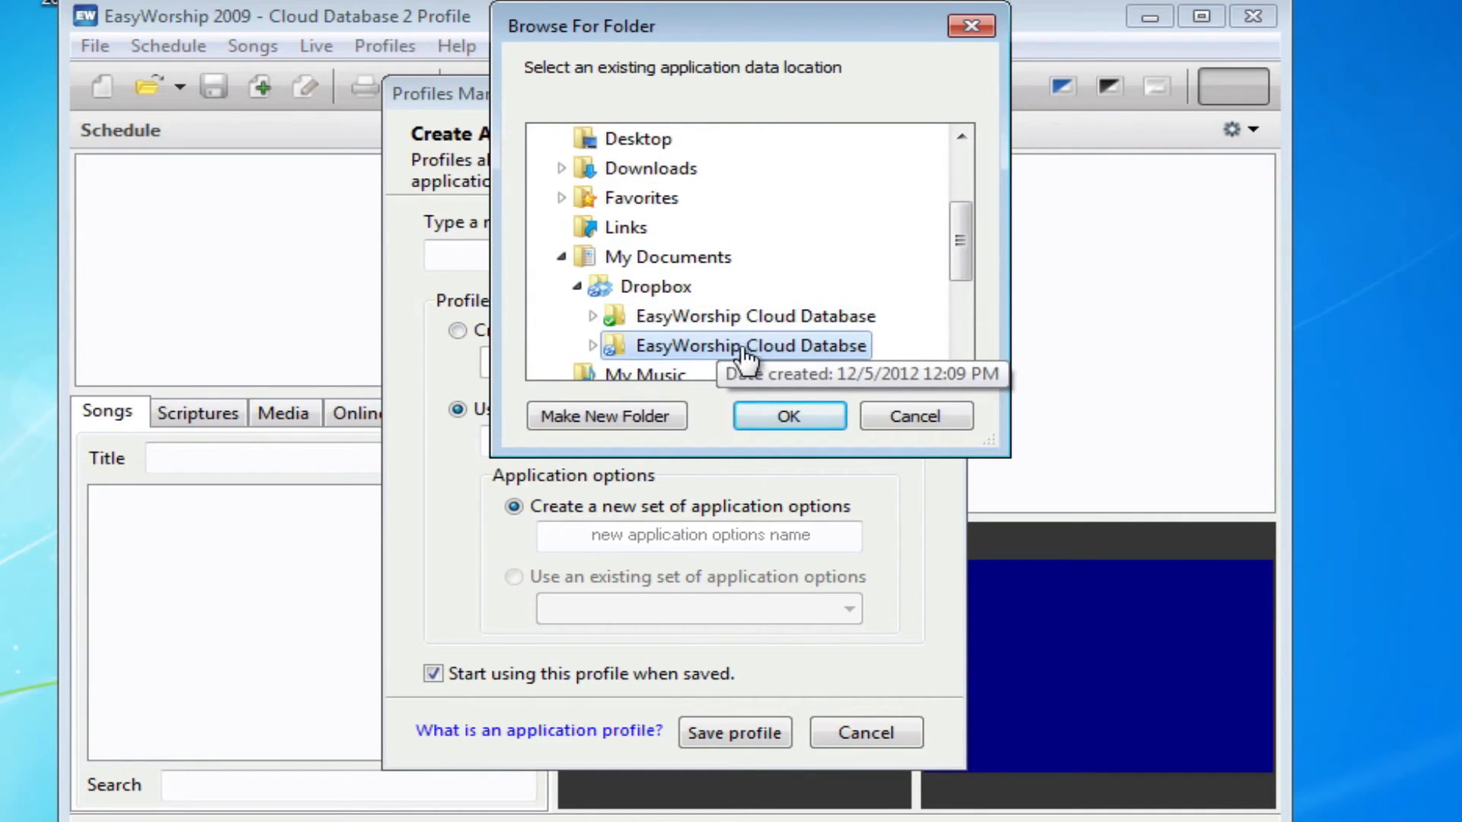
double_click(715, 312)
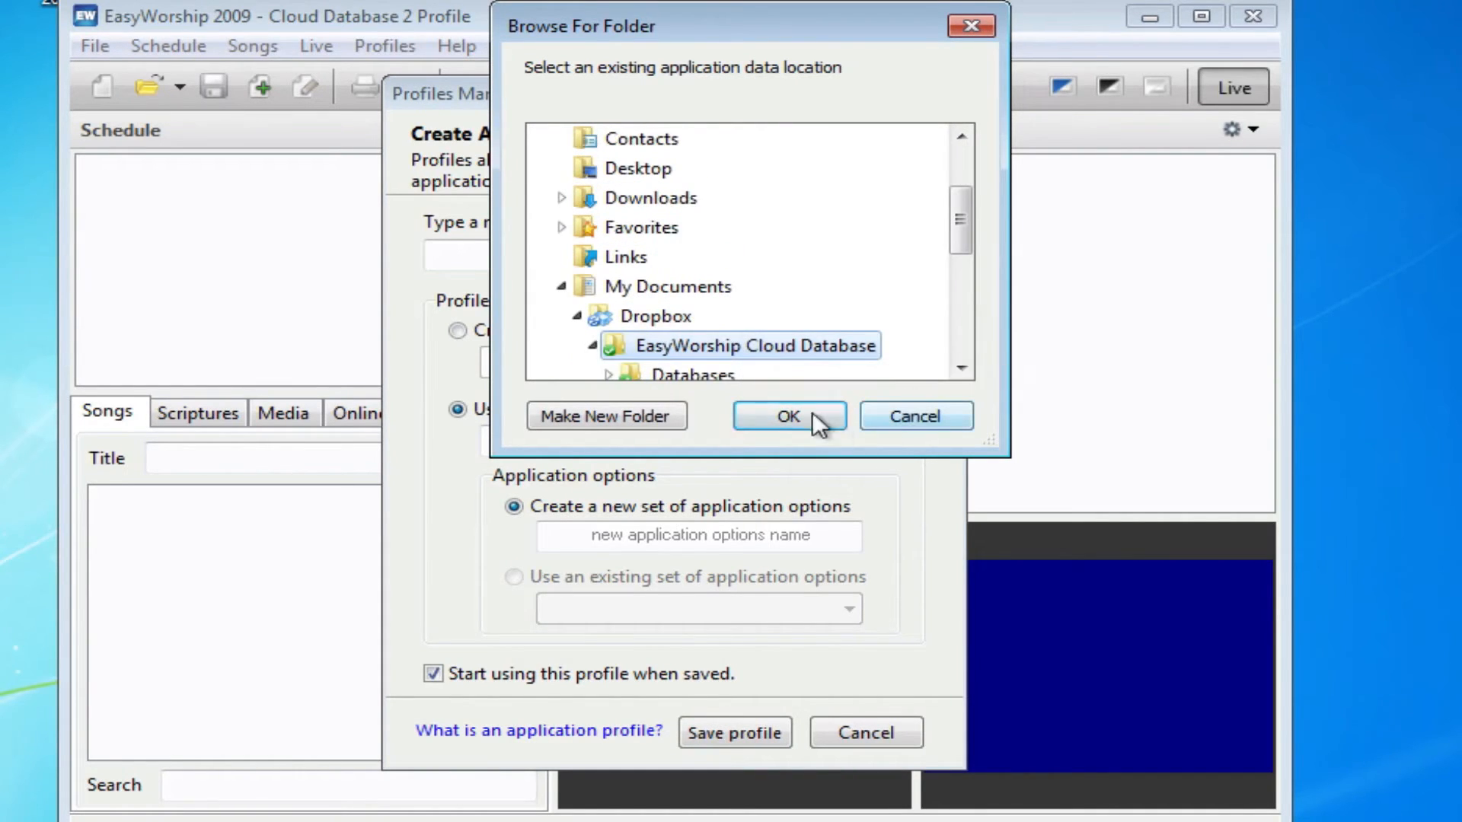
click(785, 411)
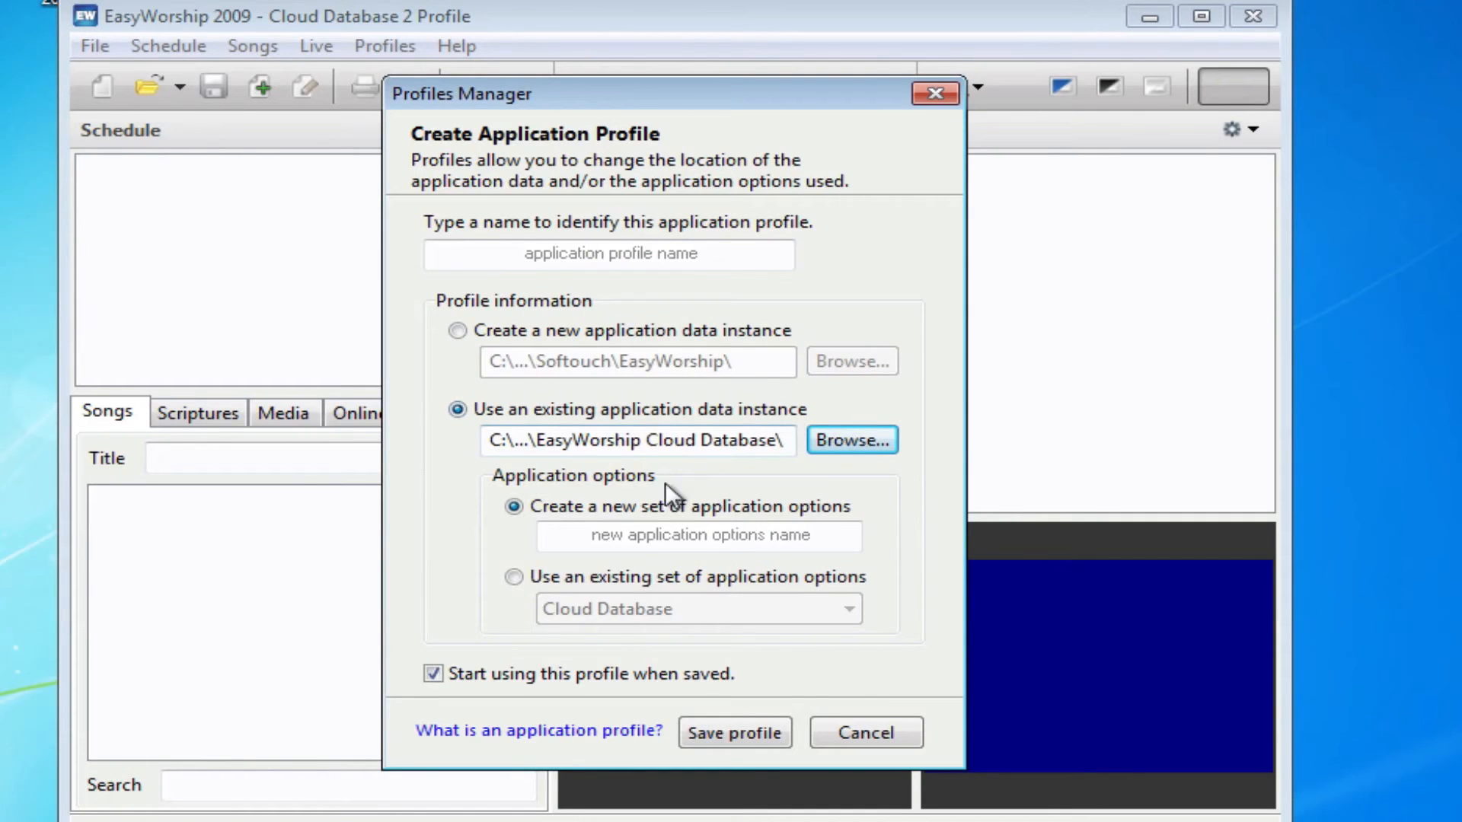
Keep the Cloud Database option set, name the profile 'Cloud Database 2', and save it
click(514, 577)
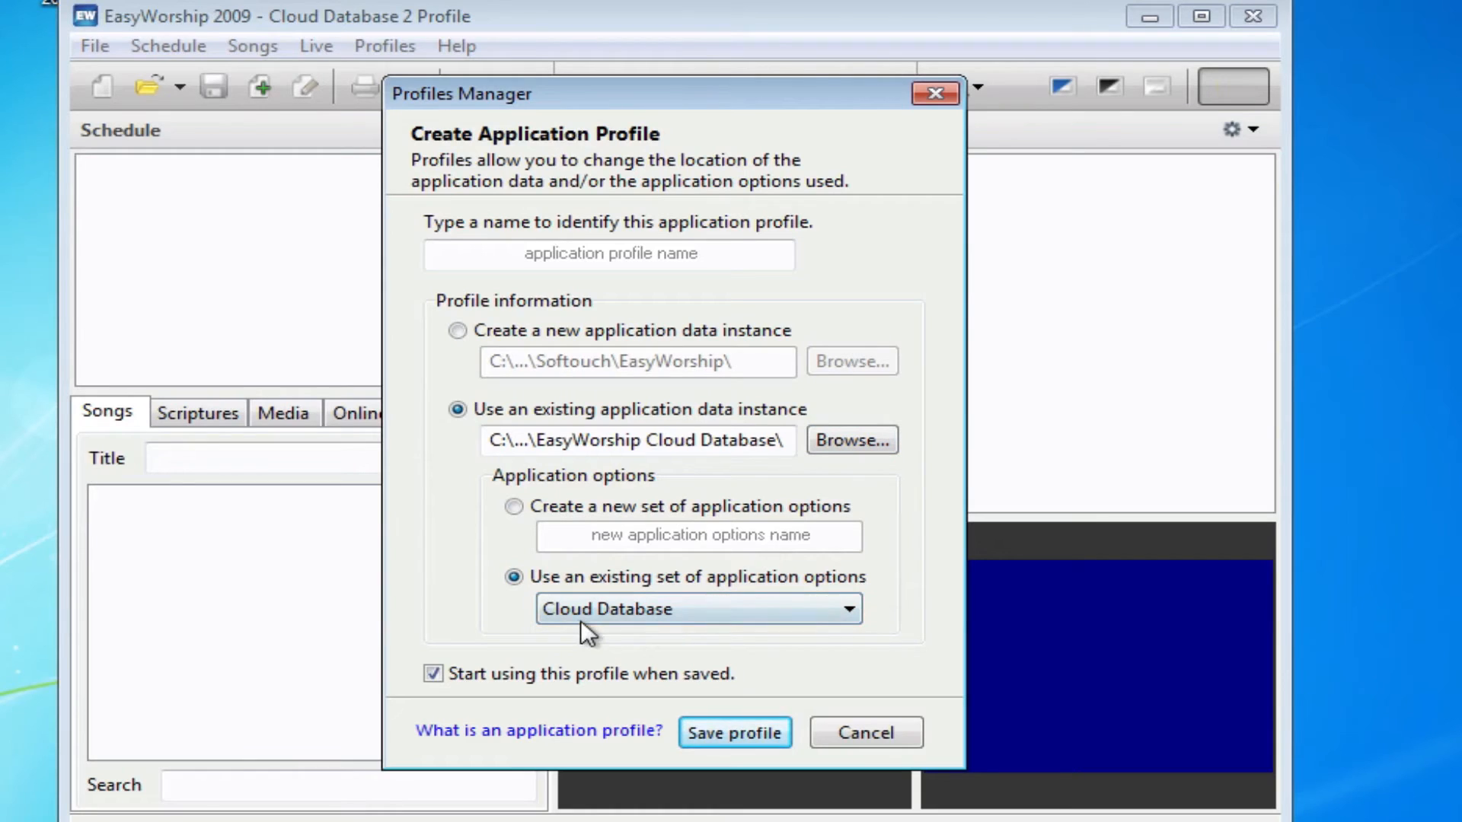
click(690, 614)
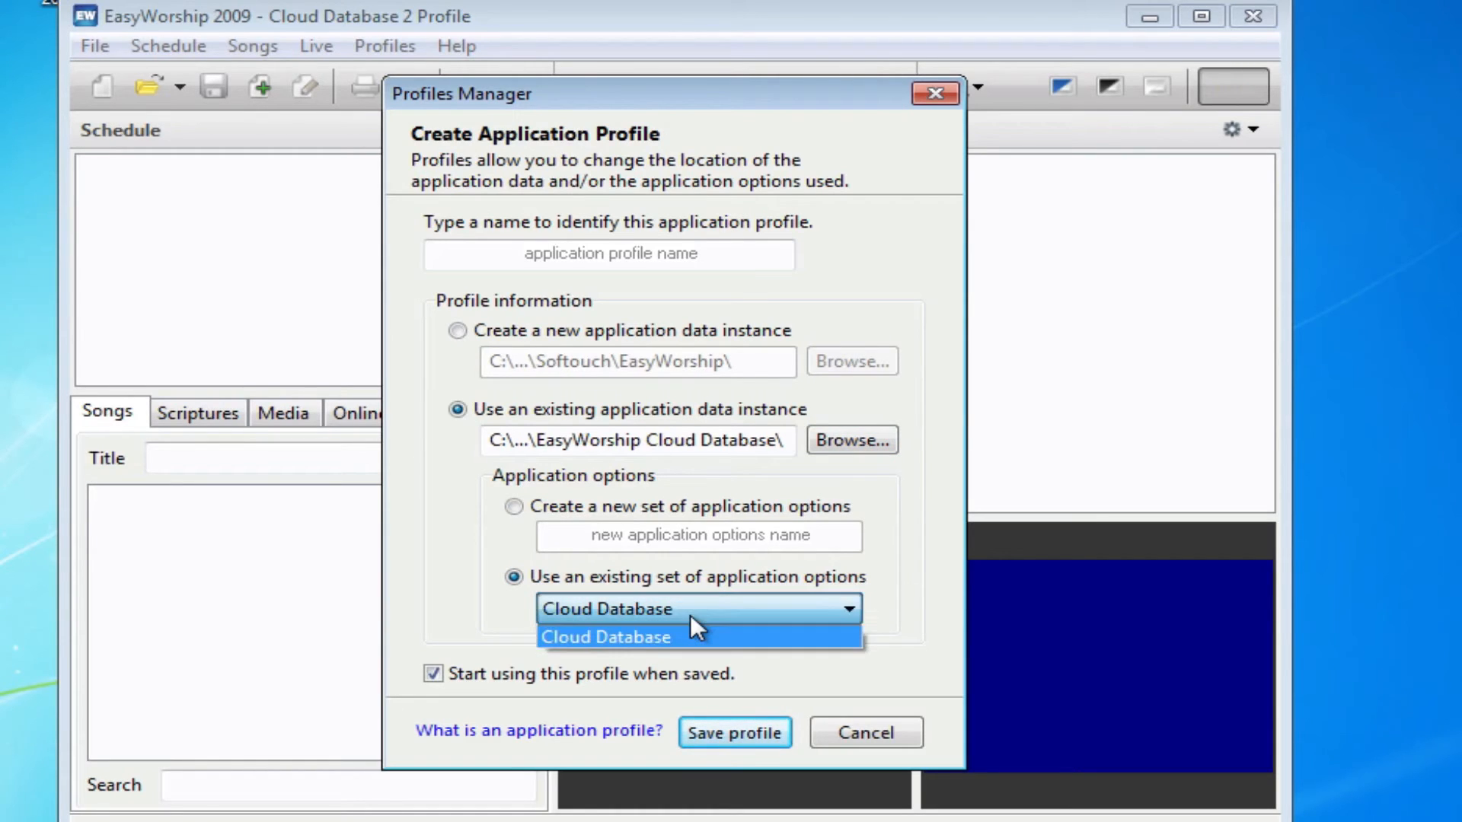
click(690, 615)
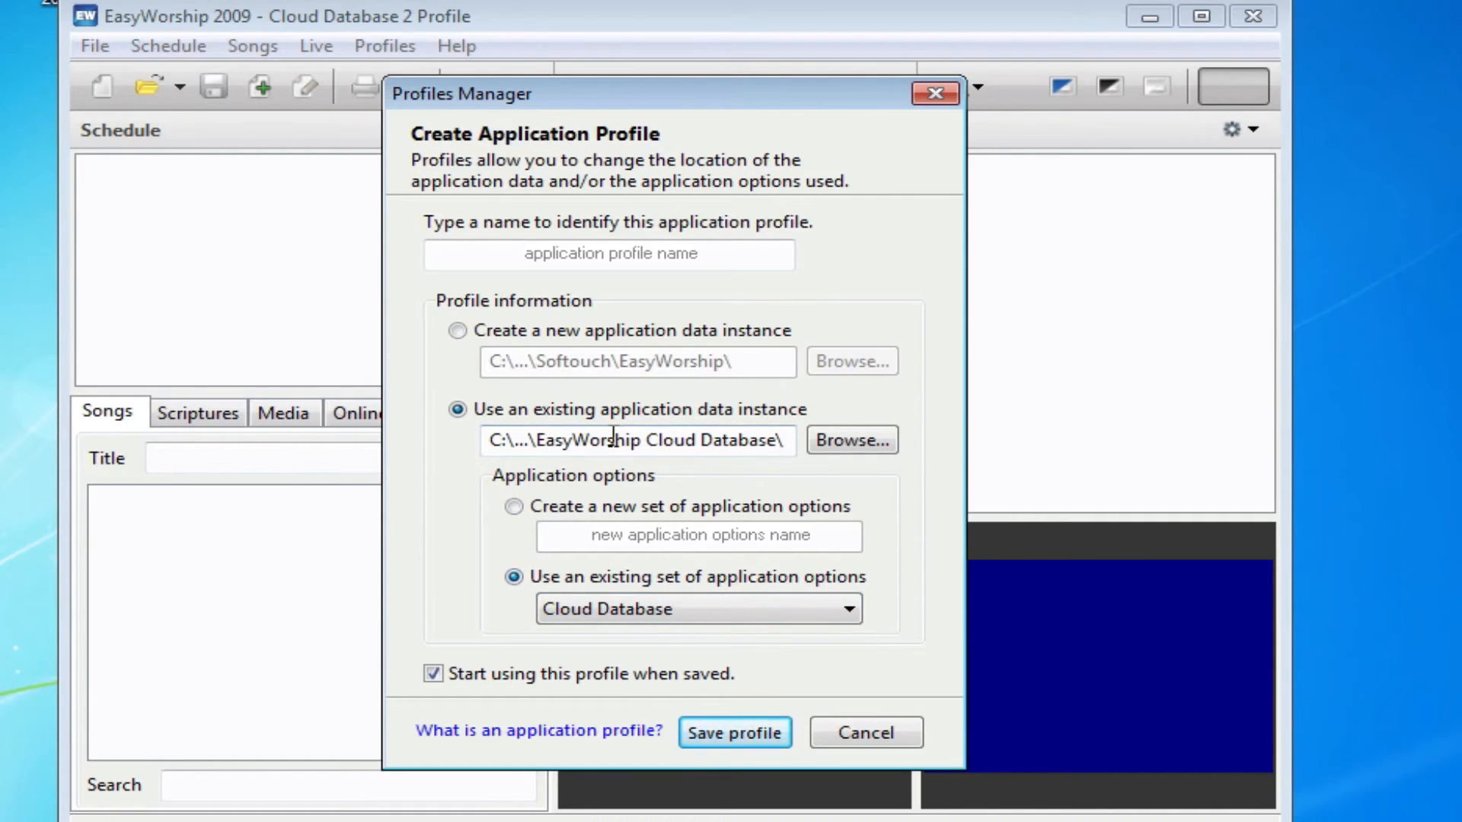
click(545, 244)
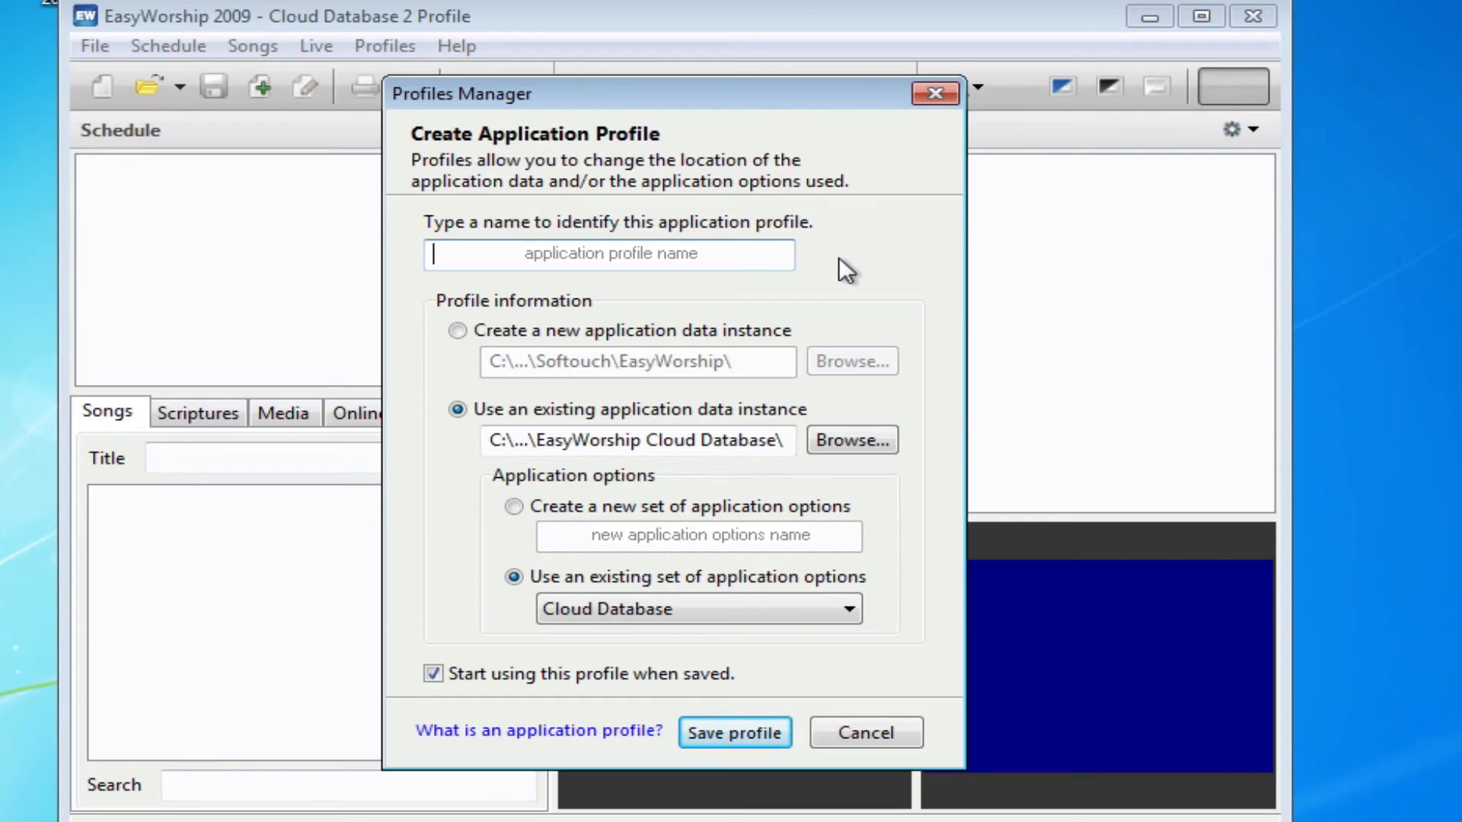
text(Cl)
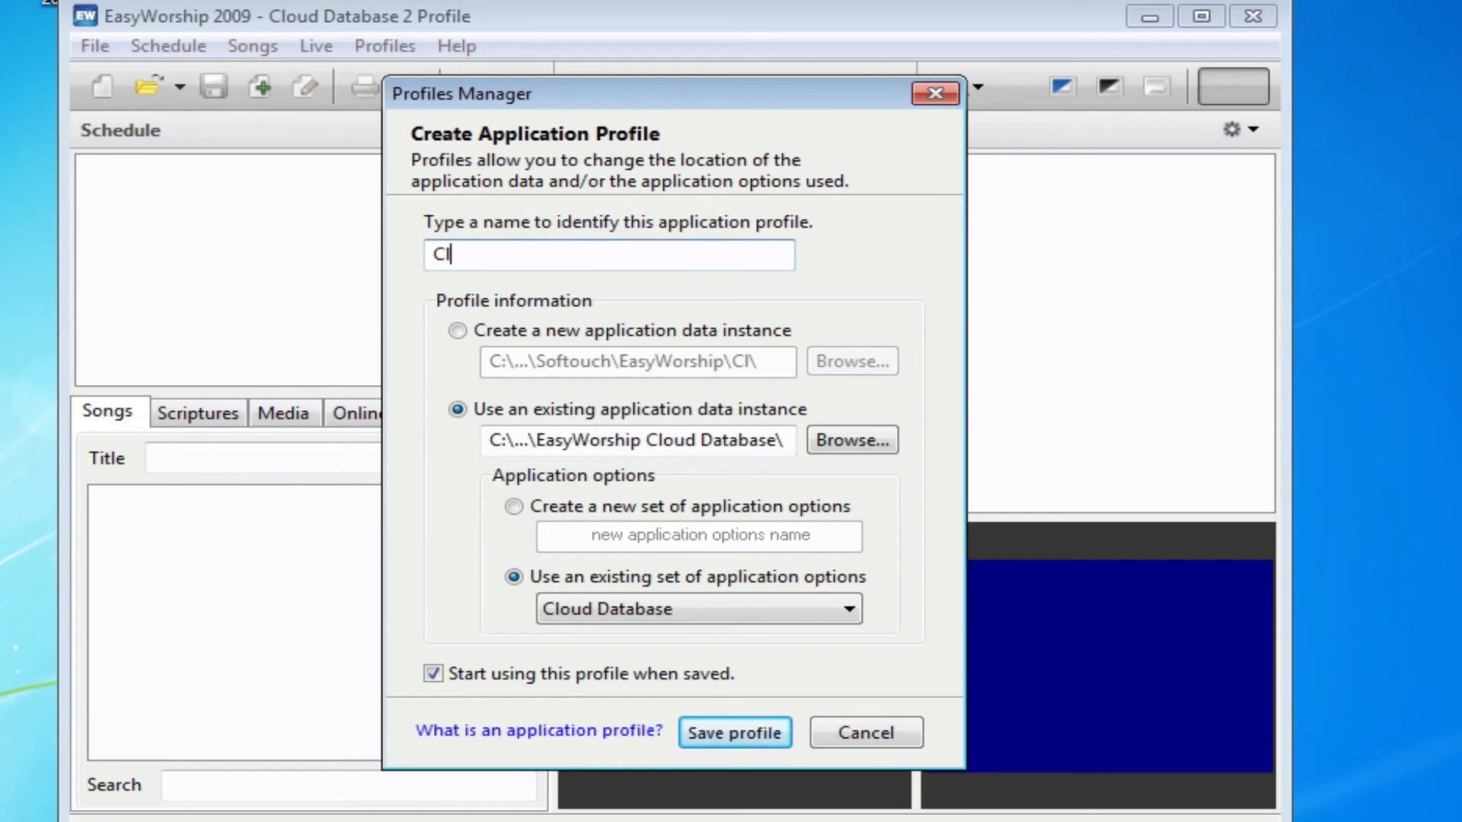
text(oud Datab)
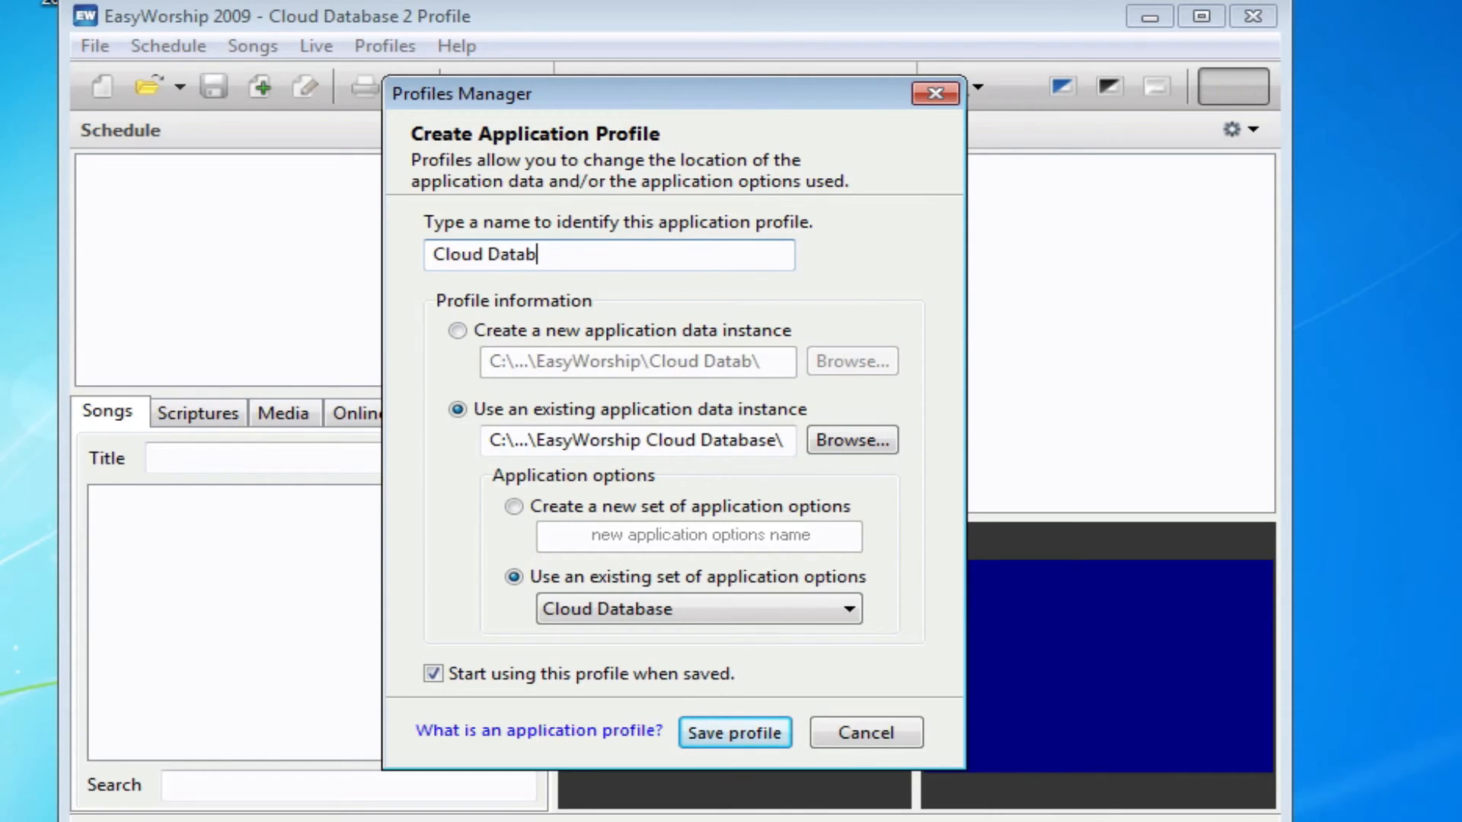
text(ase 2)
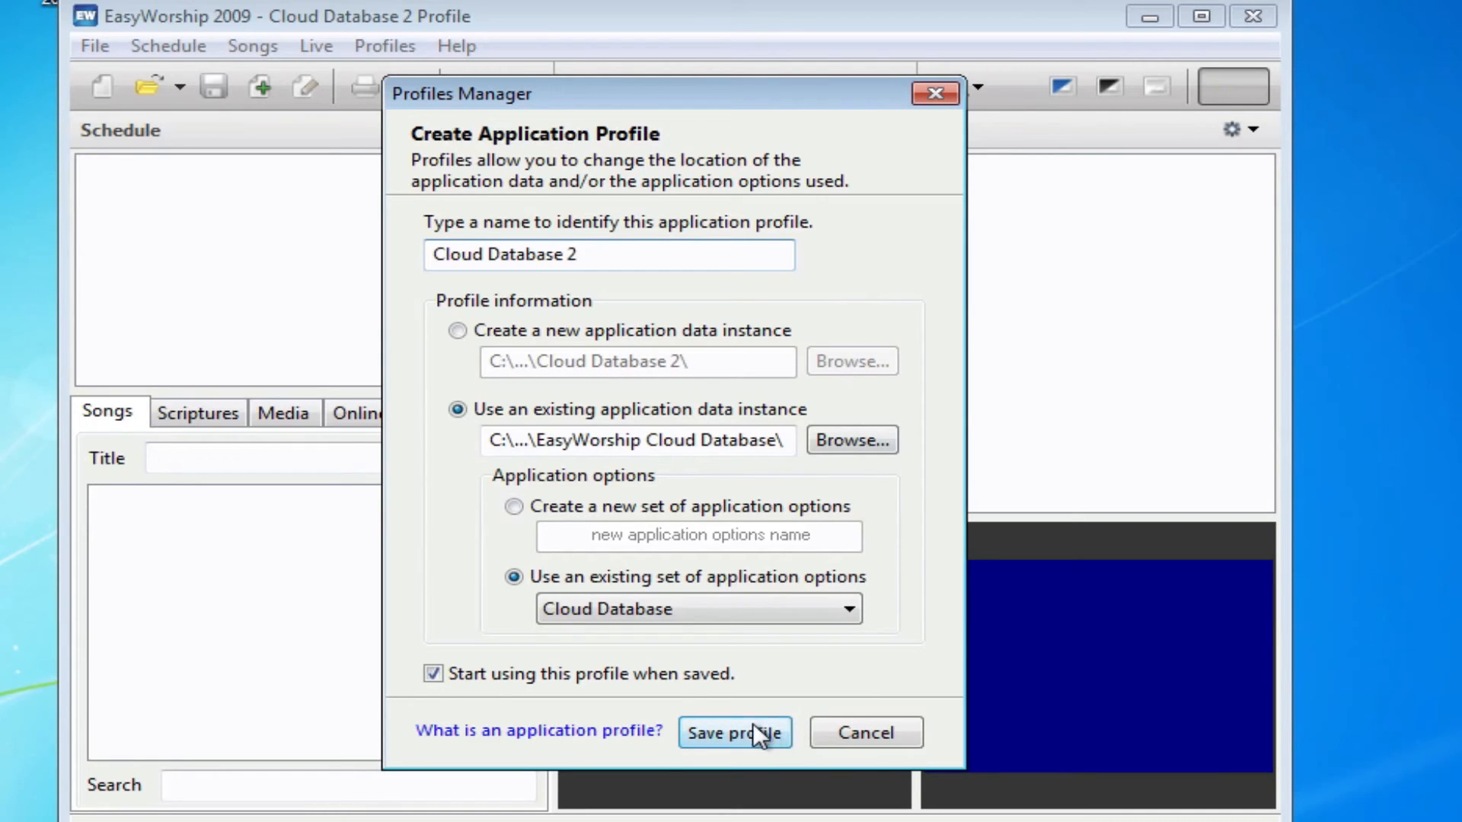
click(751, 721)
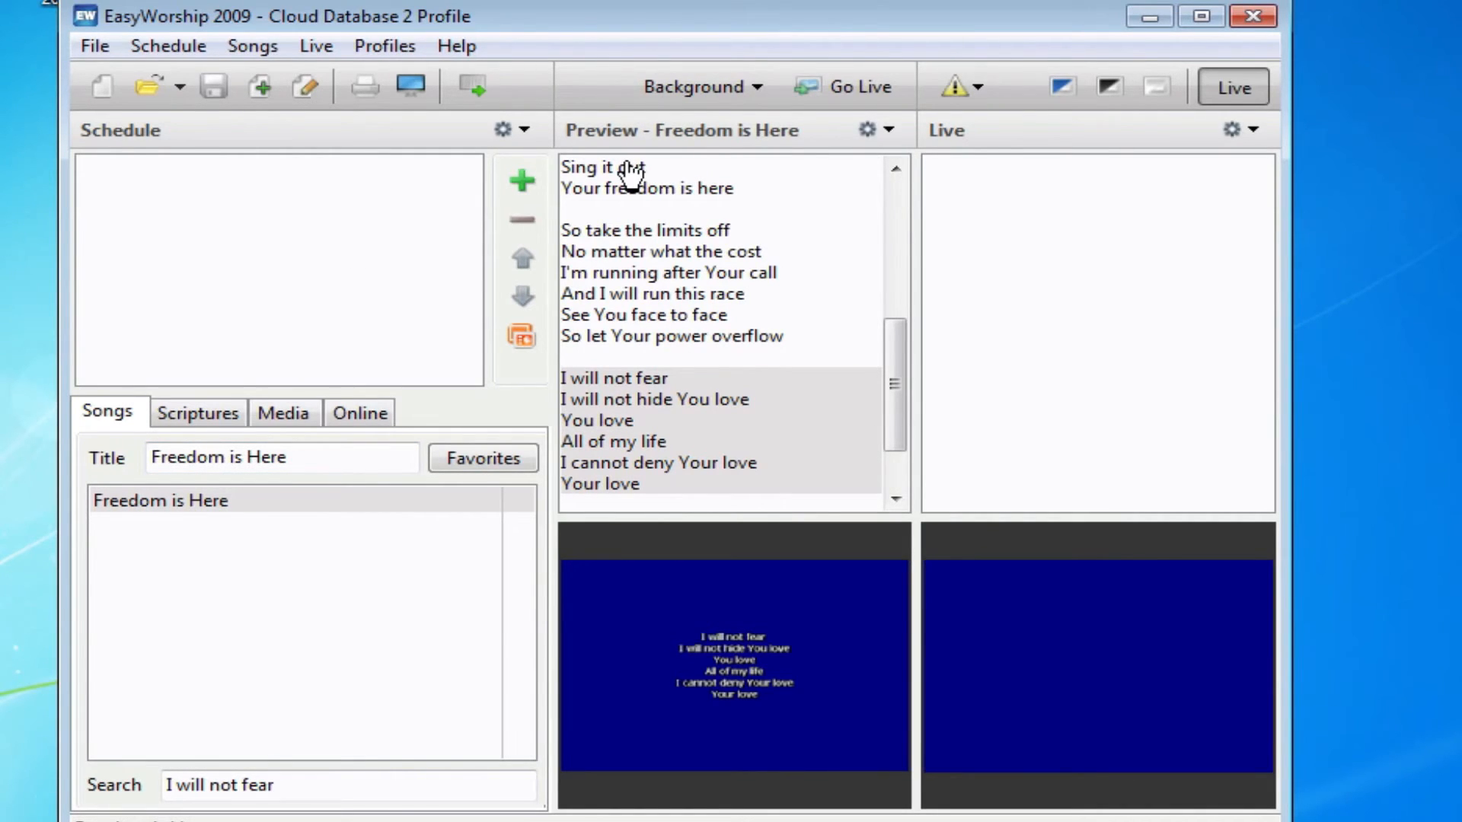
Select Freedom is Here, then launch EasyWorship on the right VM past the trial notice
click(168, 500)
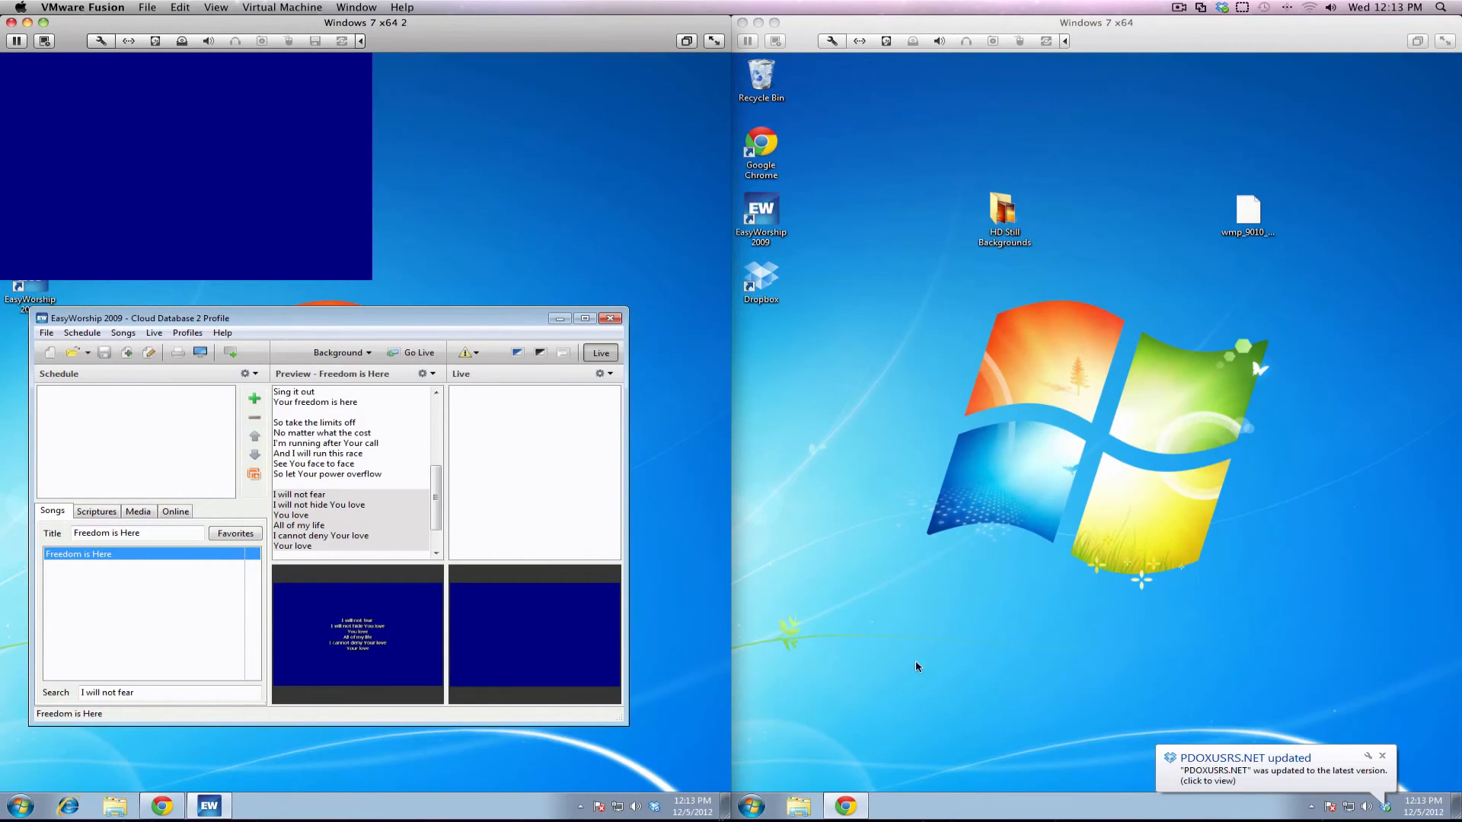
click(773, 219)
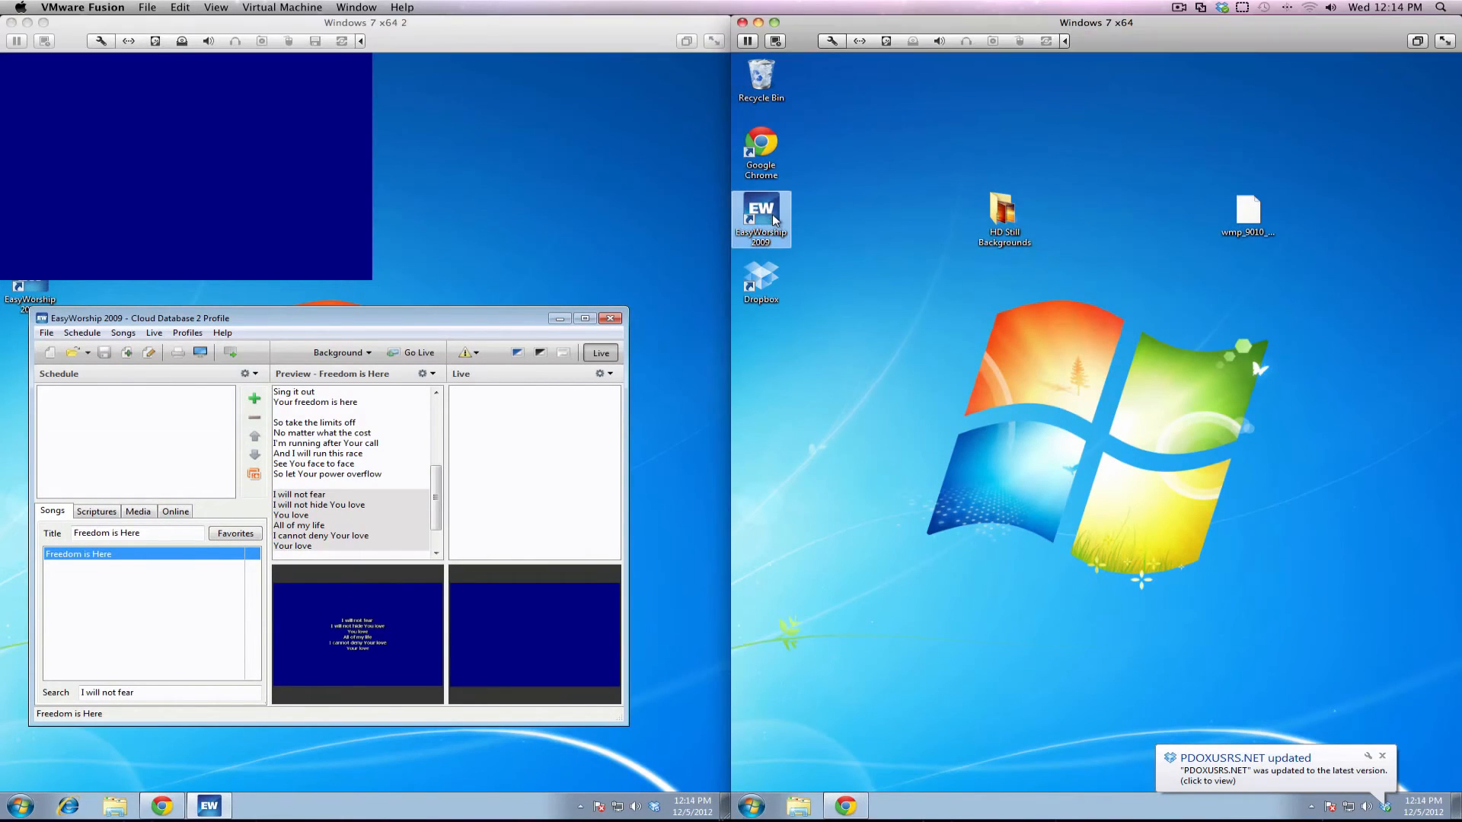
double_click(774, 219)
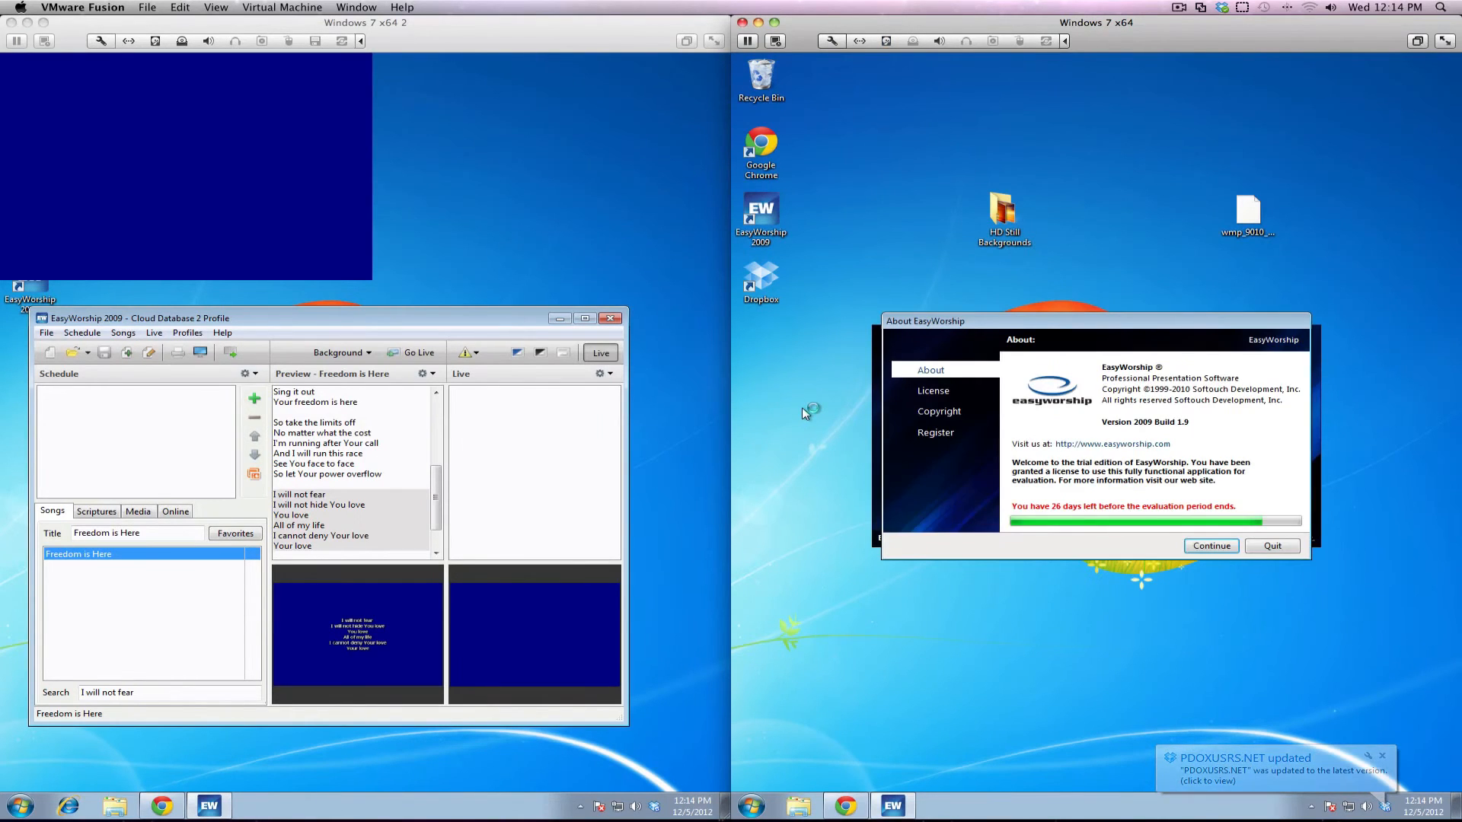
click(1227, 547)
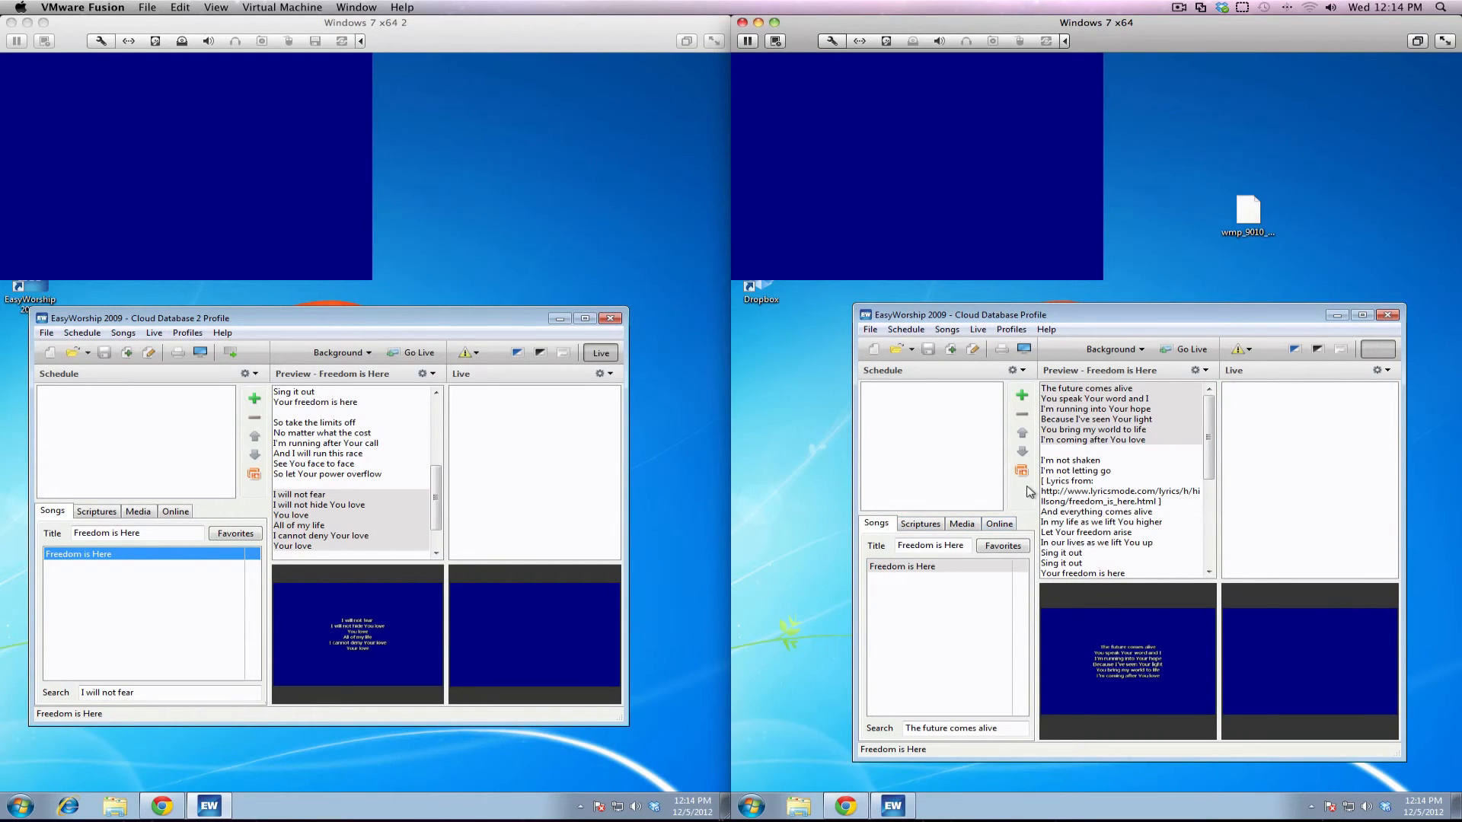
Check the empty Media > Images library, cancel Add Images, and bring up Windows Explorer
click(963, 525)
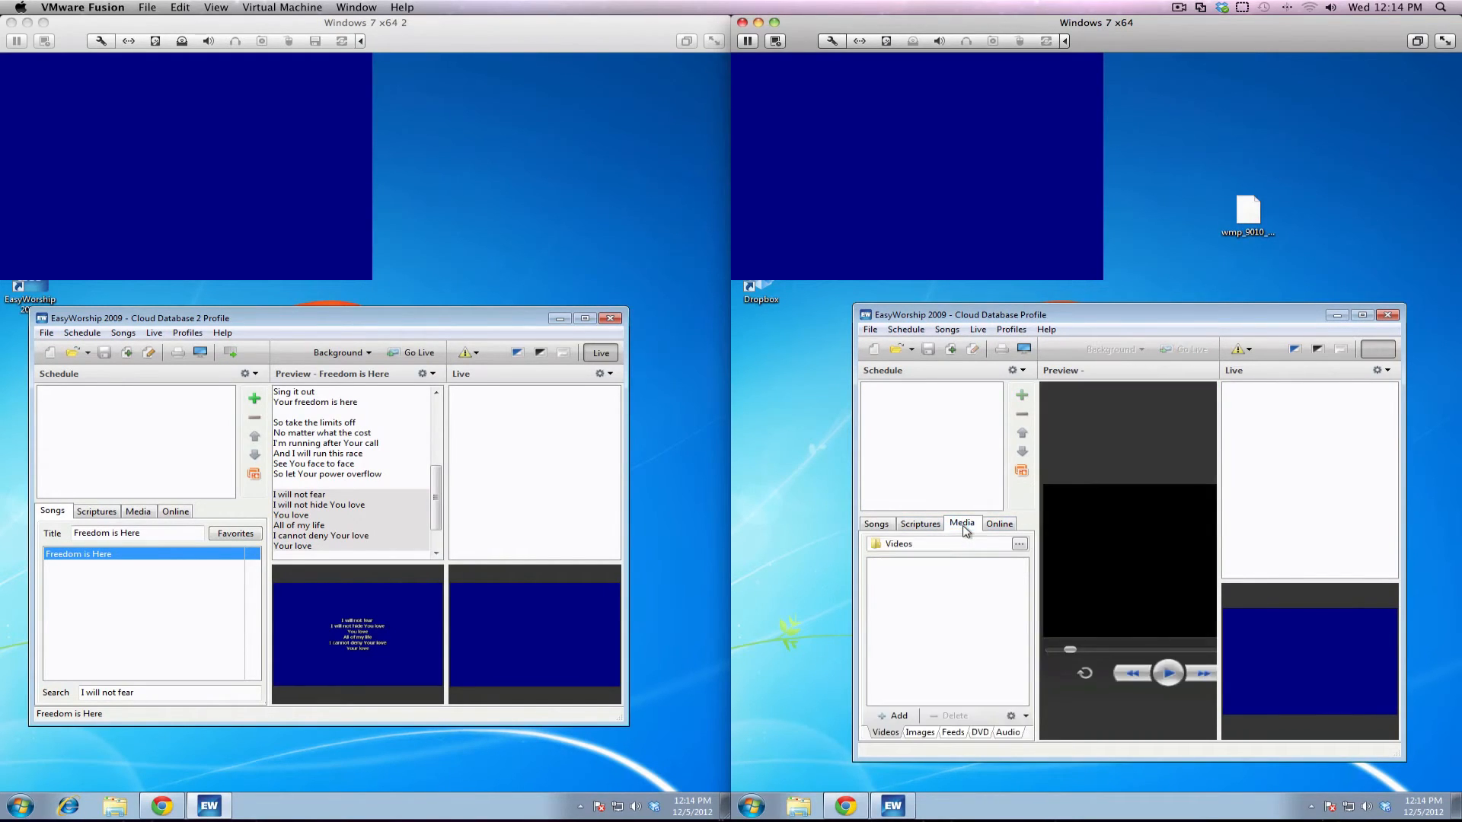
click(927, 733)
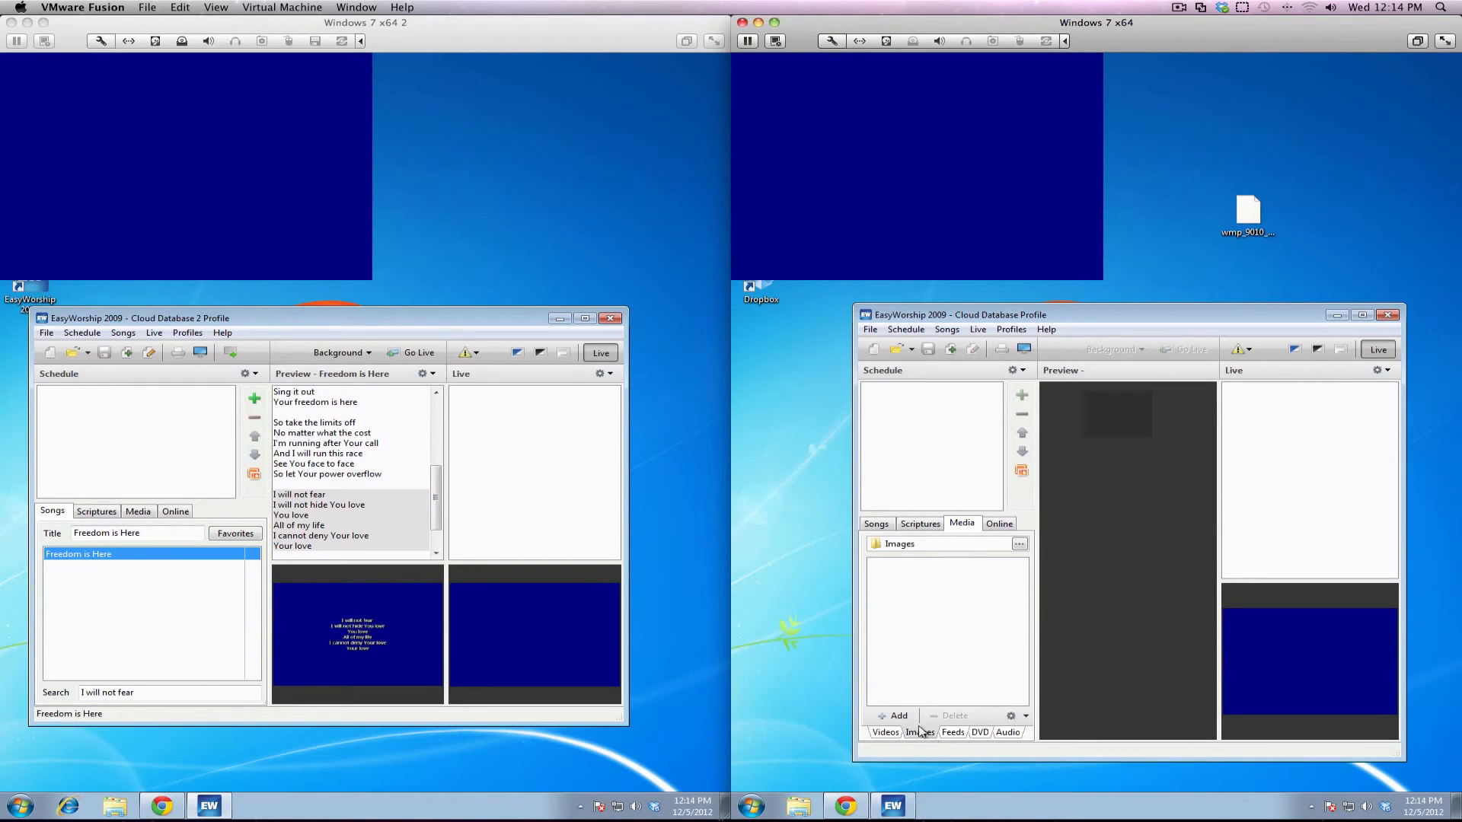
click(900, 717)
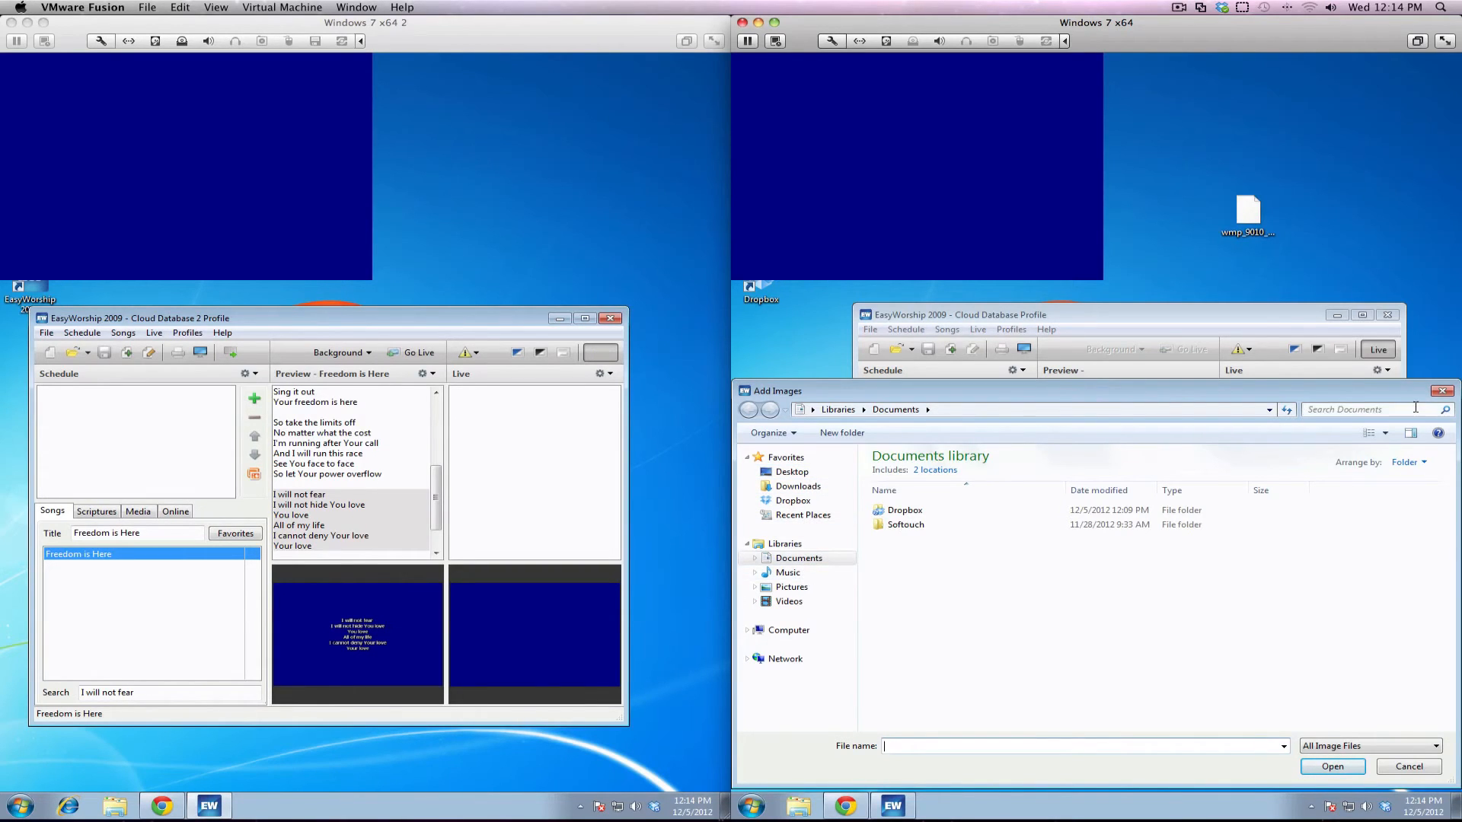
click(1441, 392)
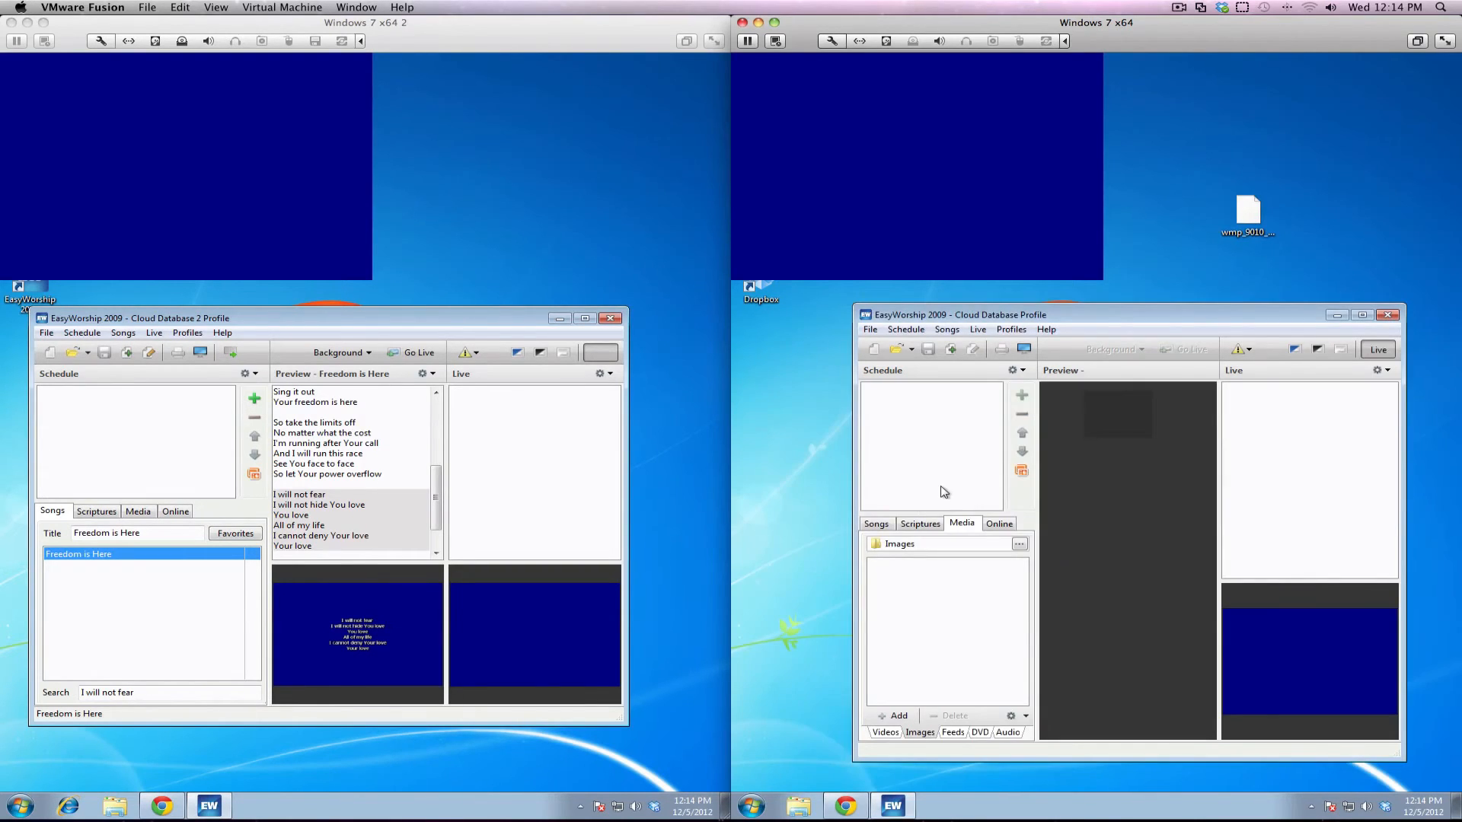
click(796, 806)
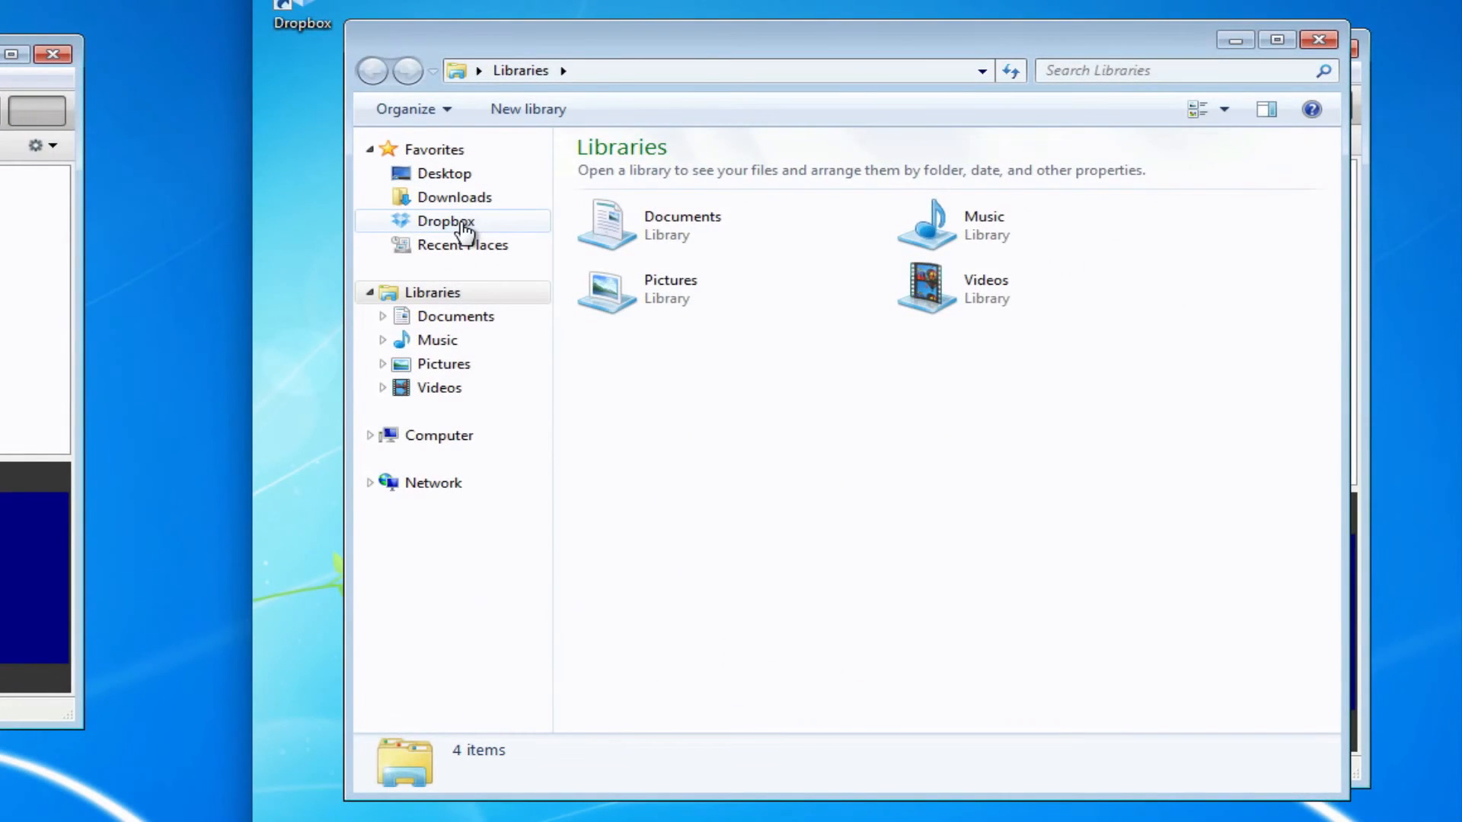
Create a new folder named 'Media' in the Dropbox folder
click(463, 222)
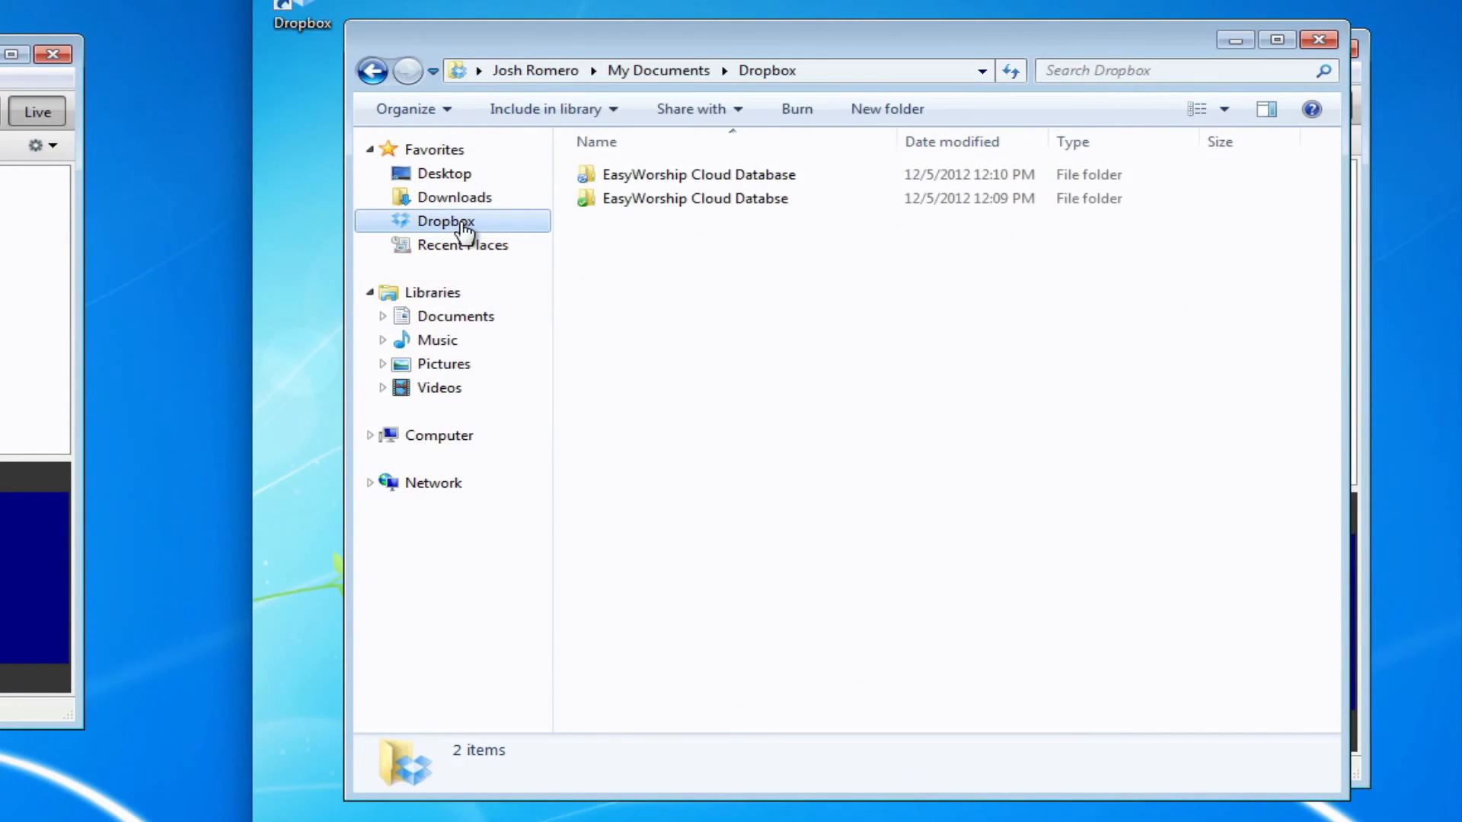
right_click(712, 326)
drag(735, 256, 773, 317)
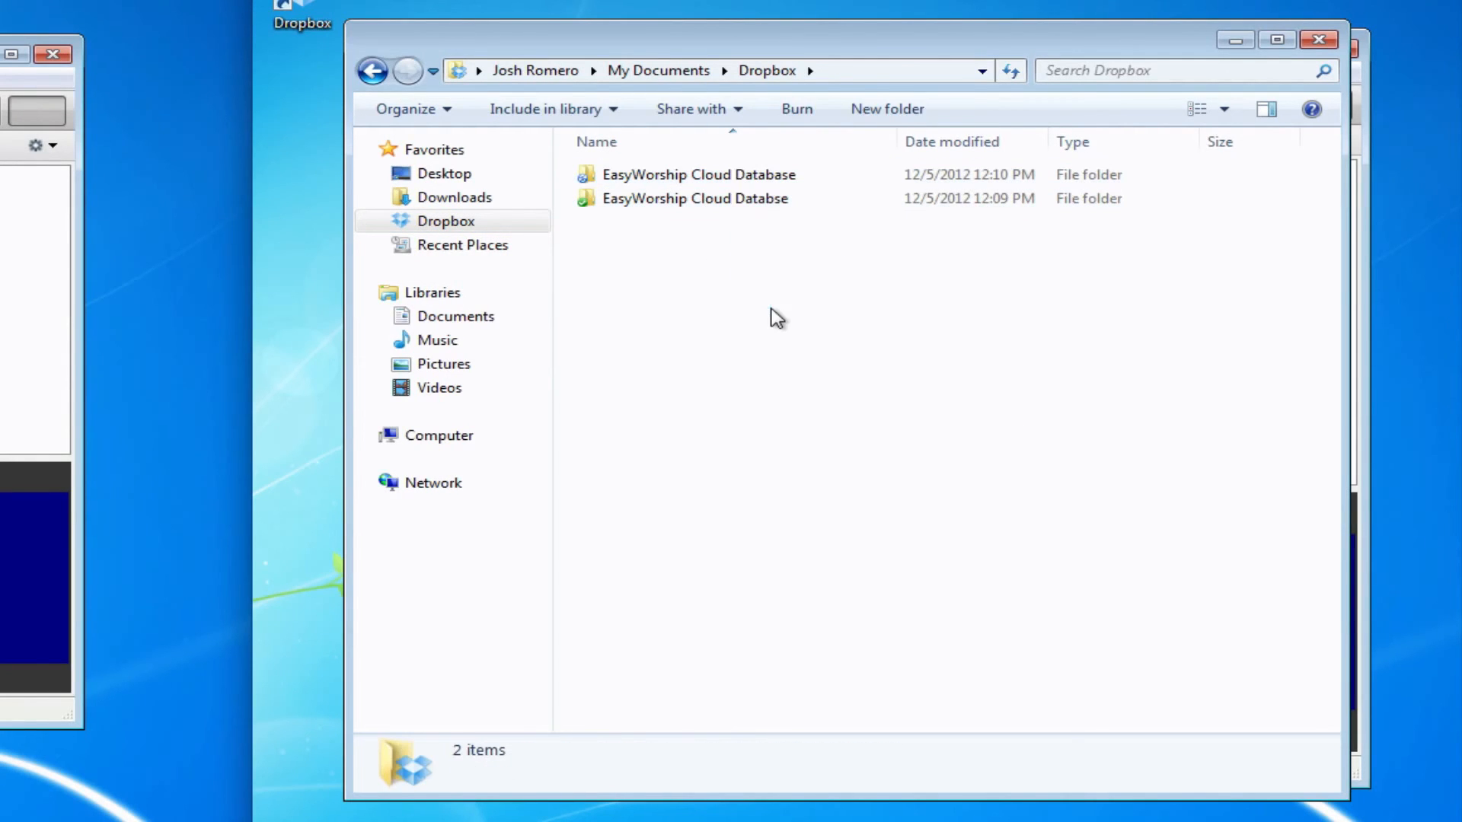
click(891, 111)
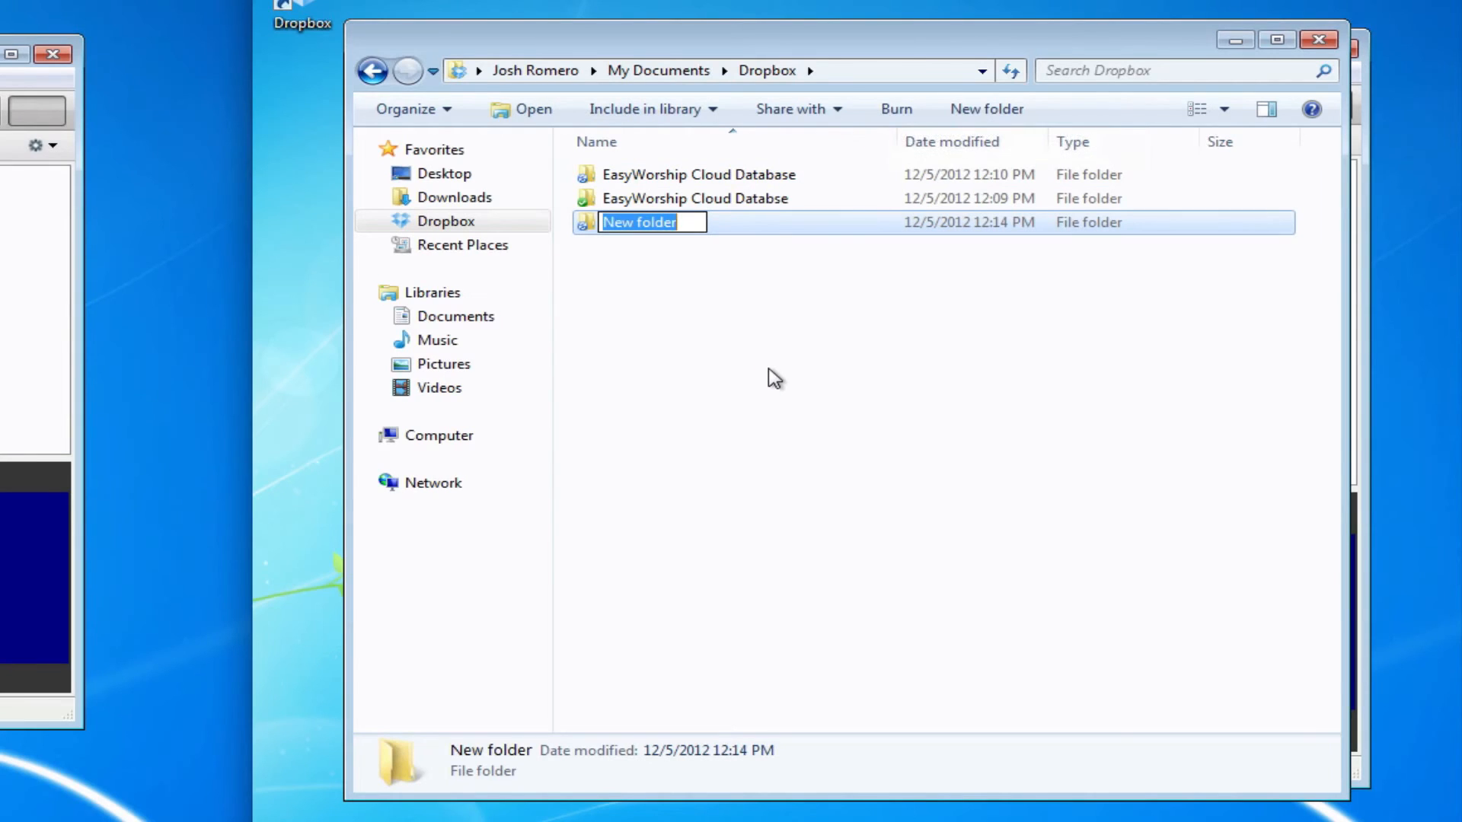
text(Media)
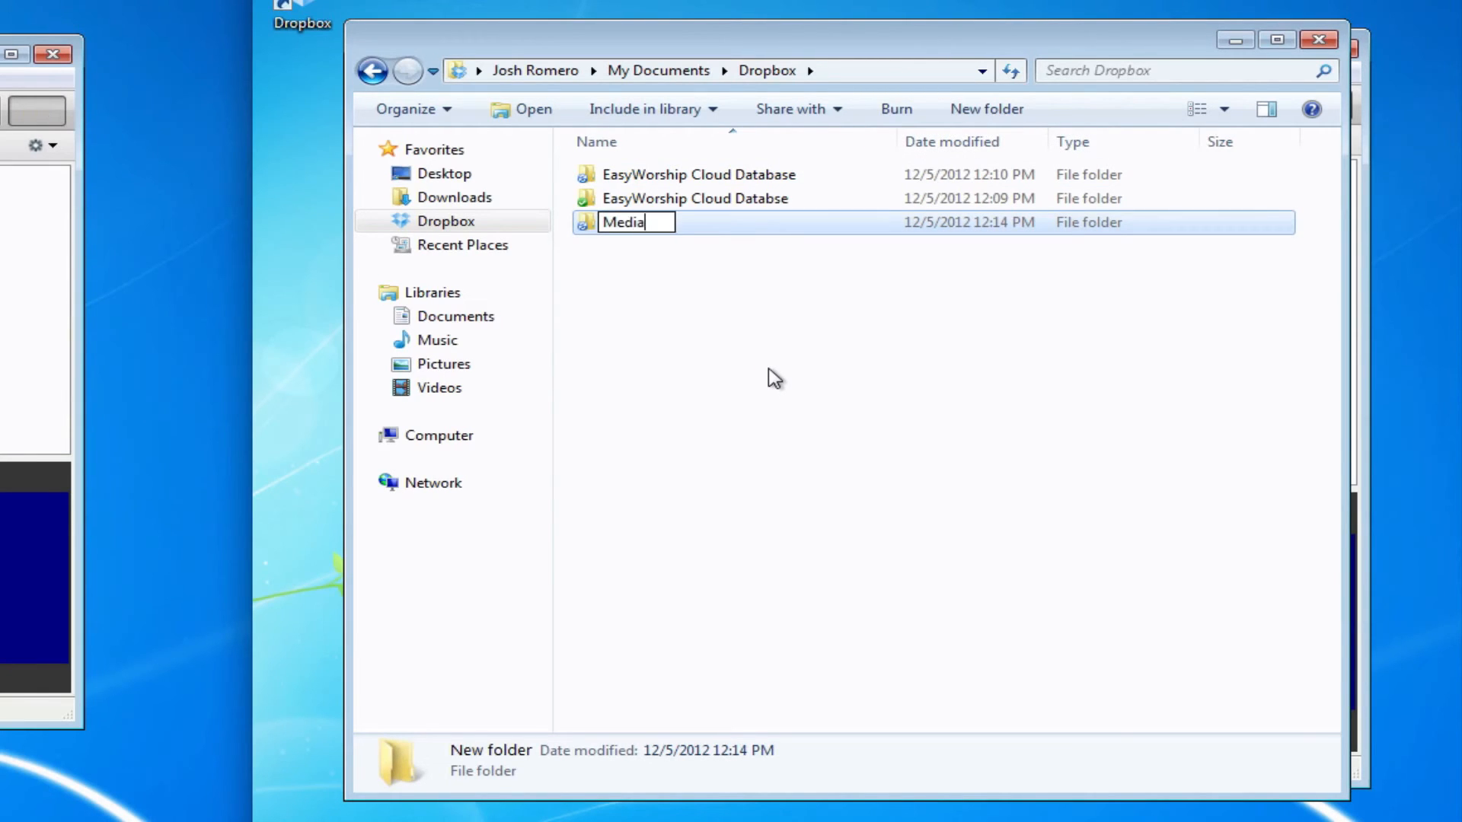
click(774, 379)
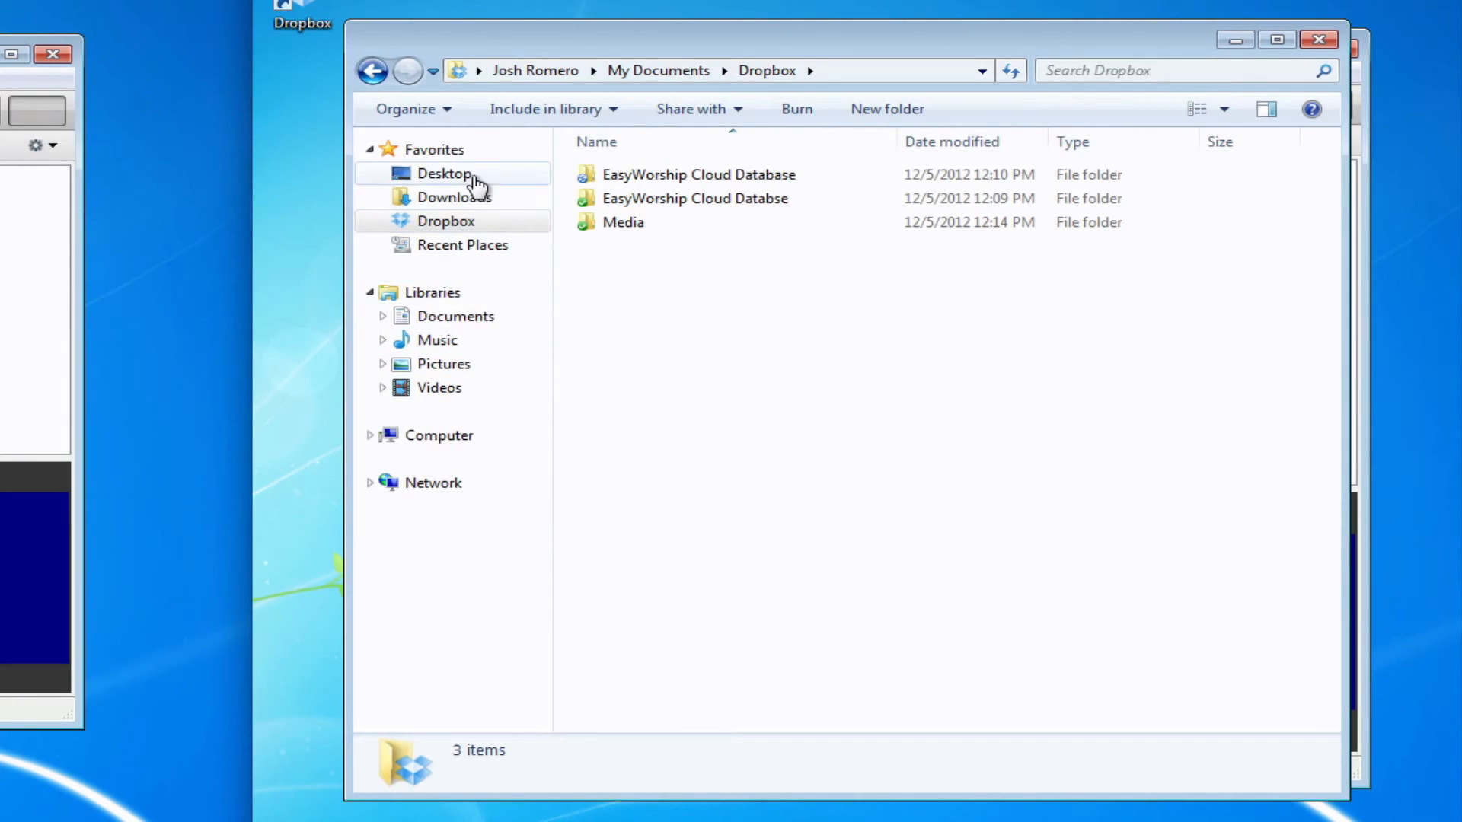
Copy the 0011_wmpbhd image from Desktop\HD Still Backgrounds
click(472, 176)
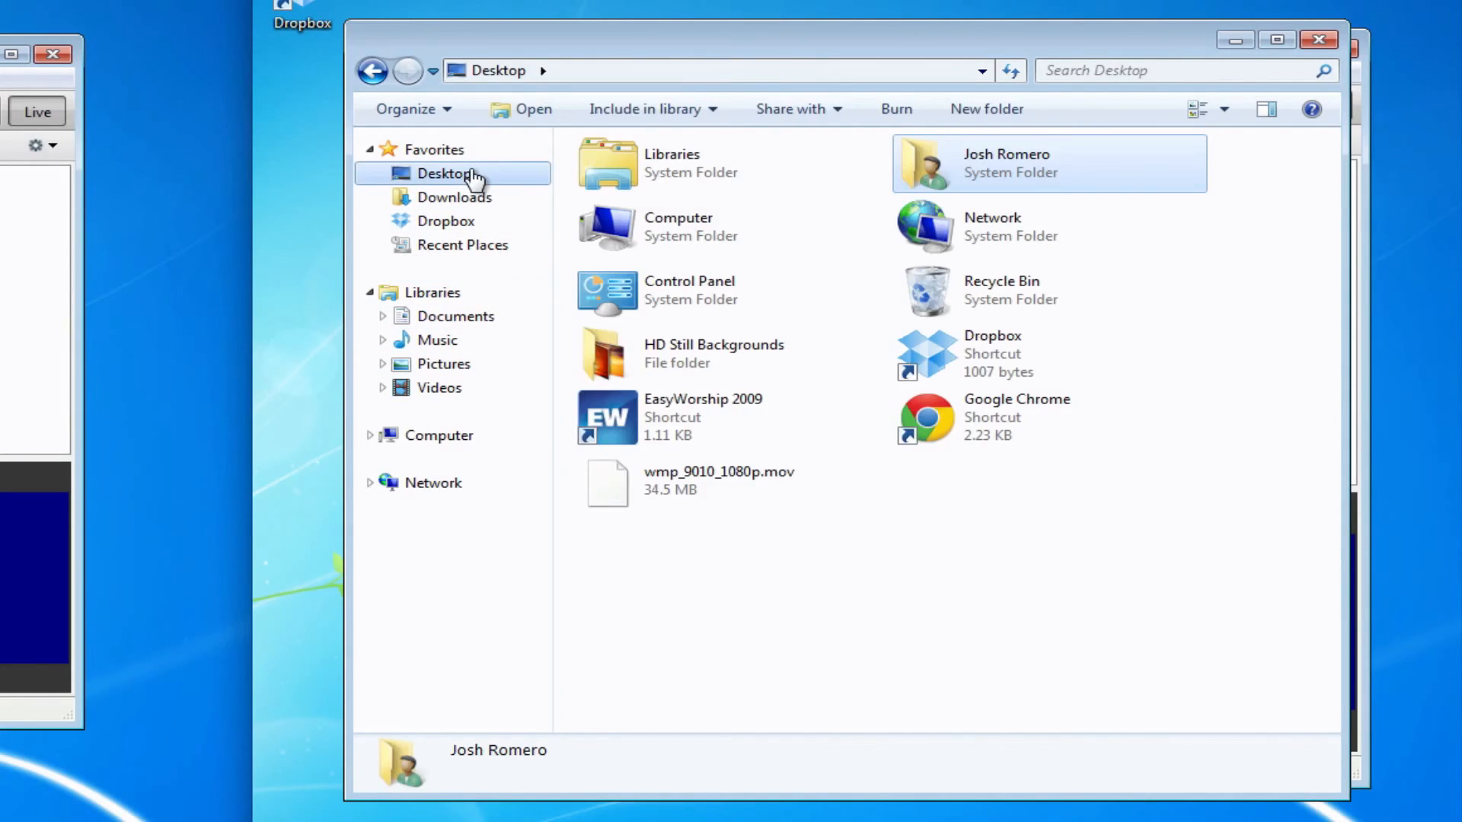
double_click(750, 381)
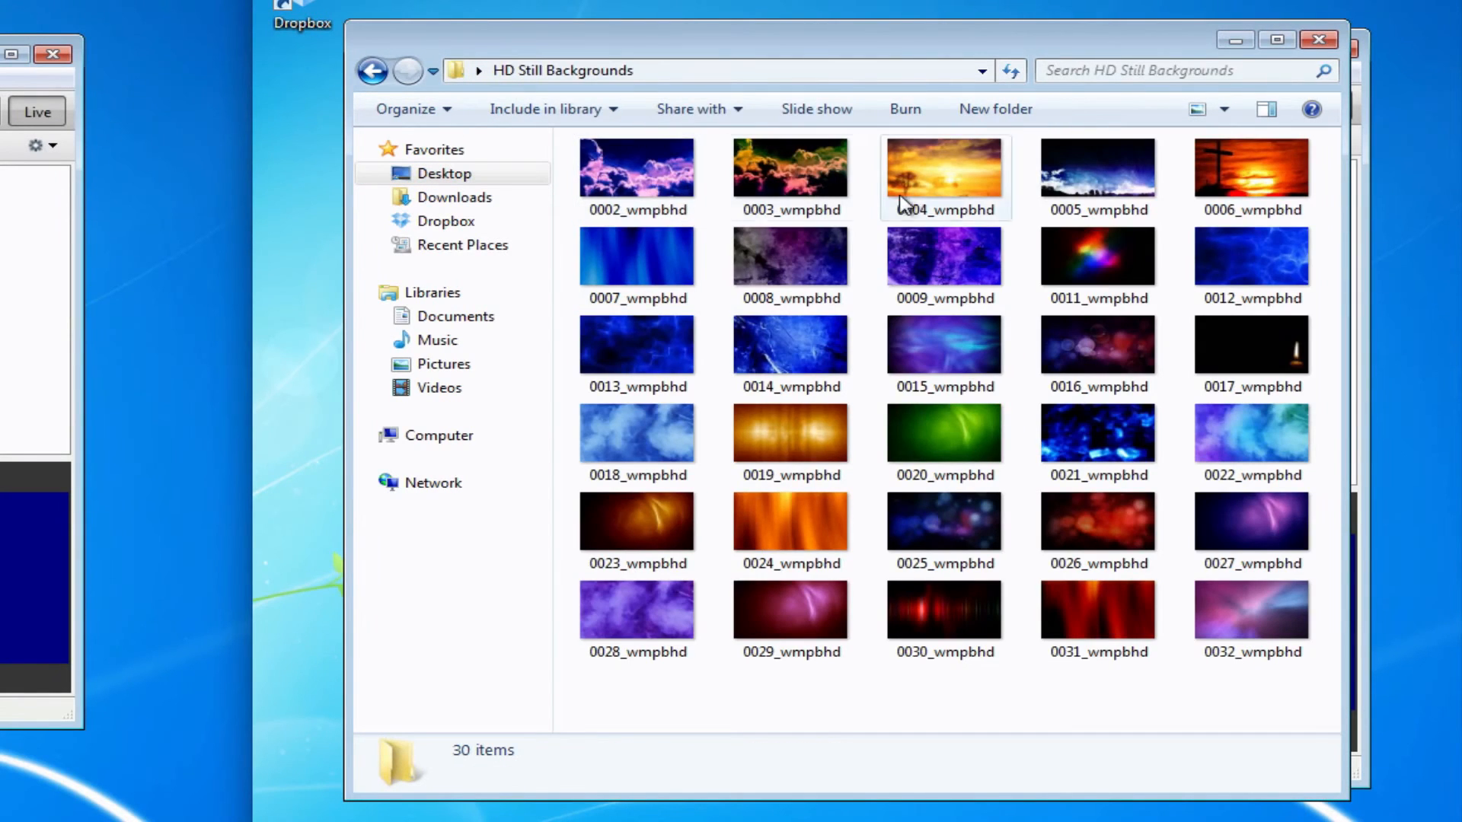
double_click(1115, 282)
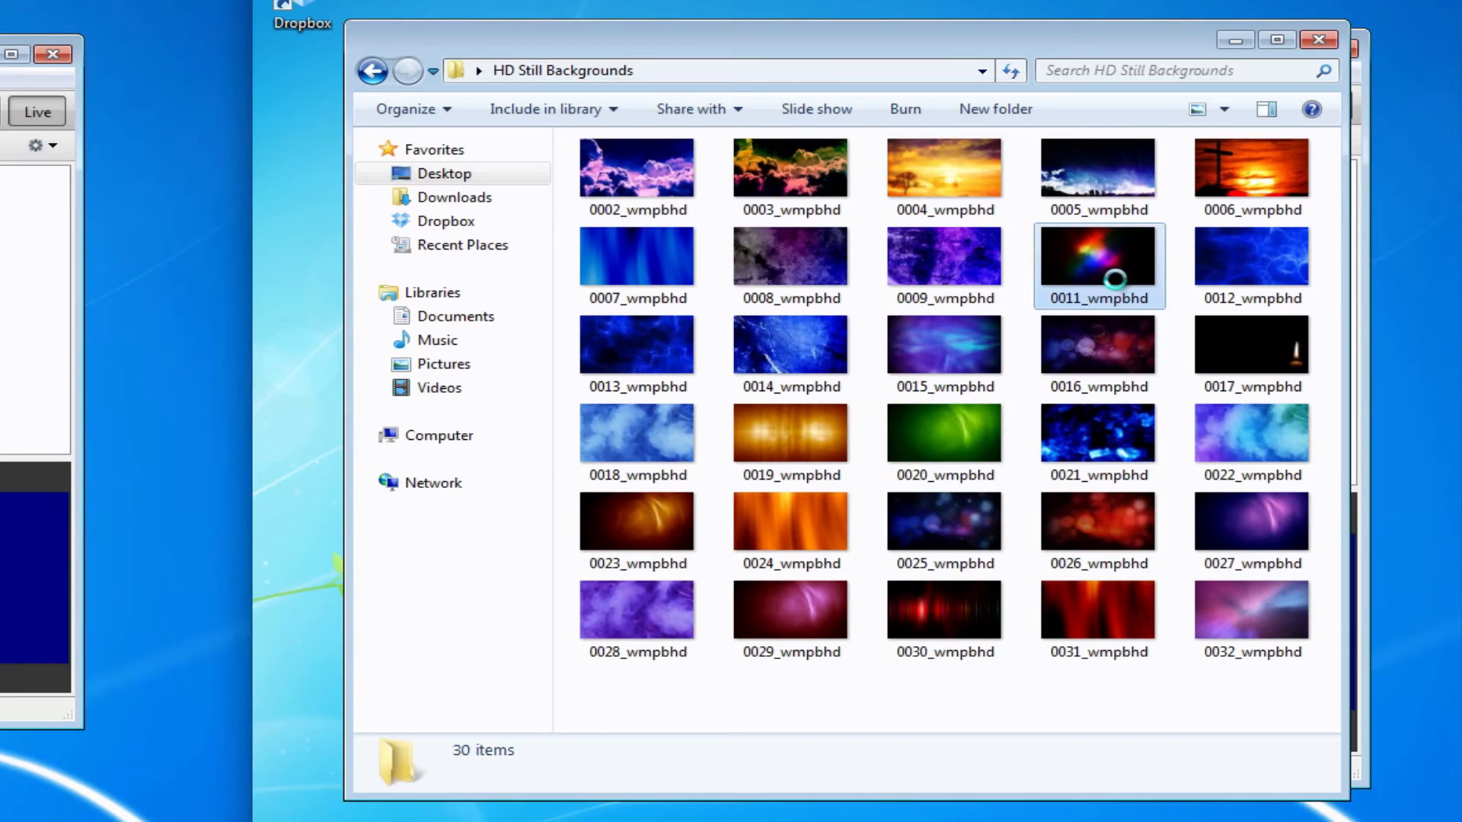
right_click(1116, 279)
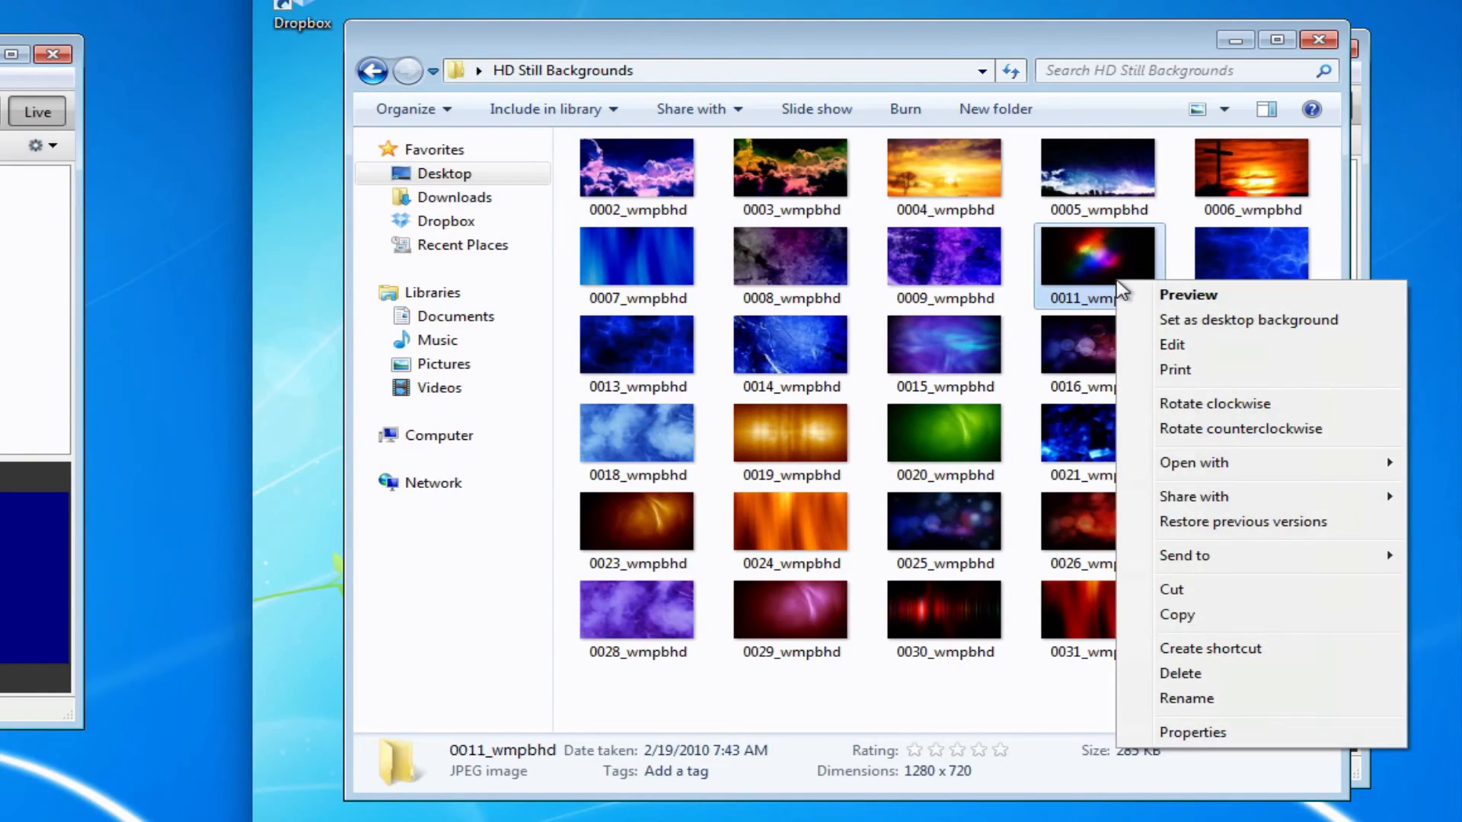
click(1196, 624)
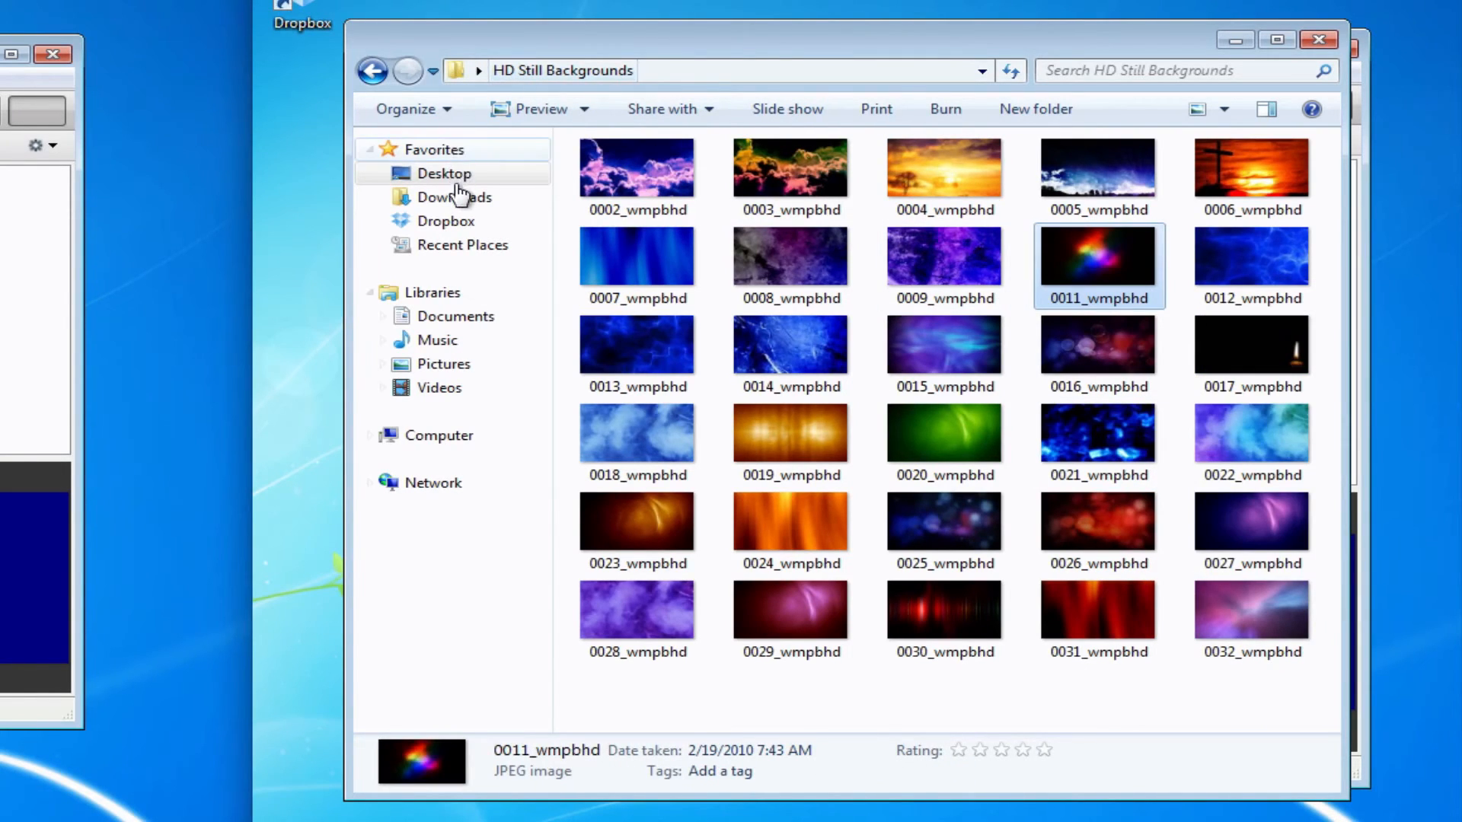
Paste the image into Dropbox\Media and close Explorer
click(449, 222)
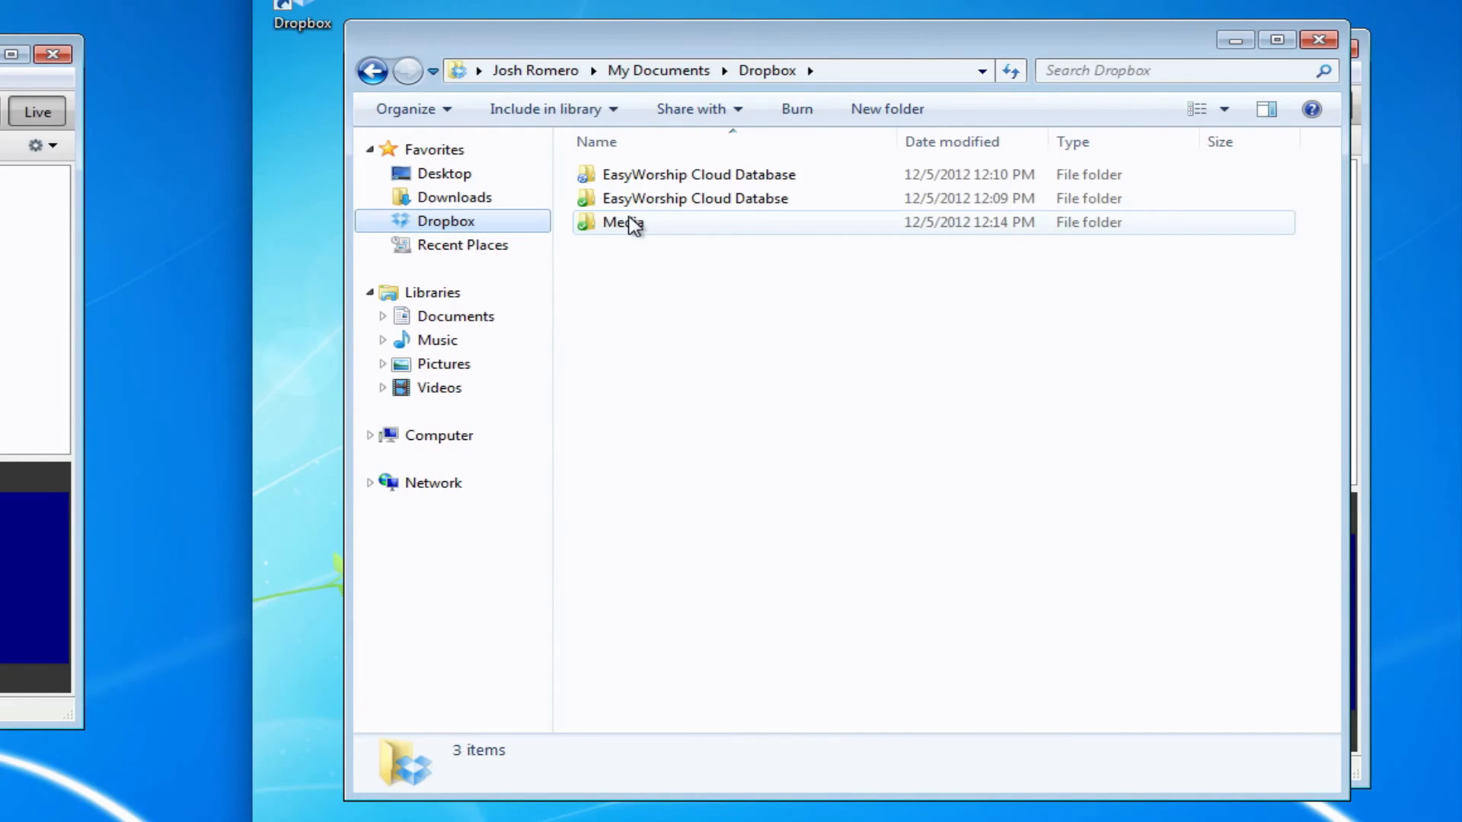
click(631, 222)
double_click(631, 223)
right_click(709, 297)
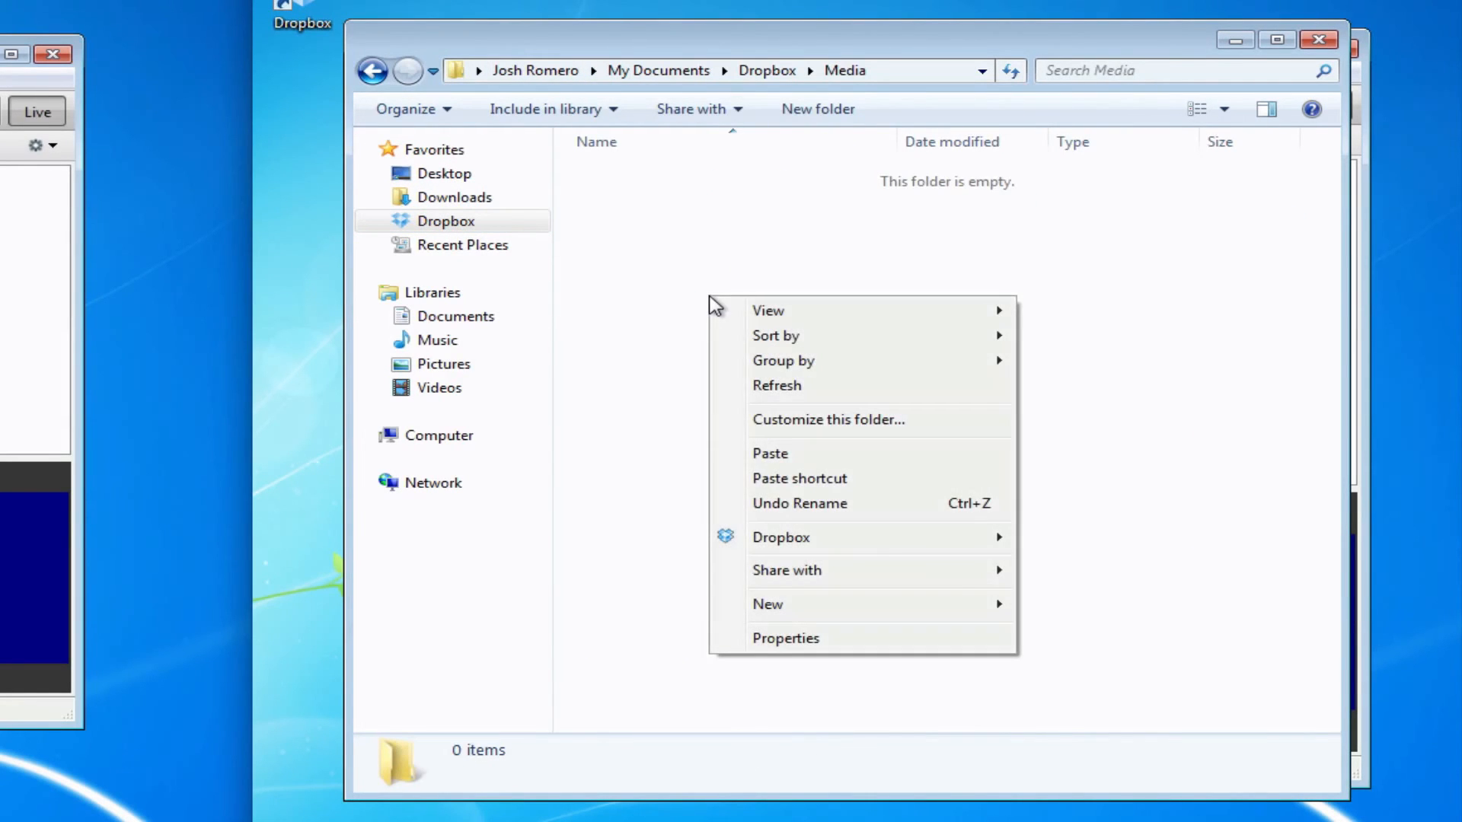
click(816, 455)
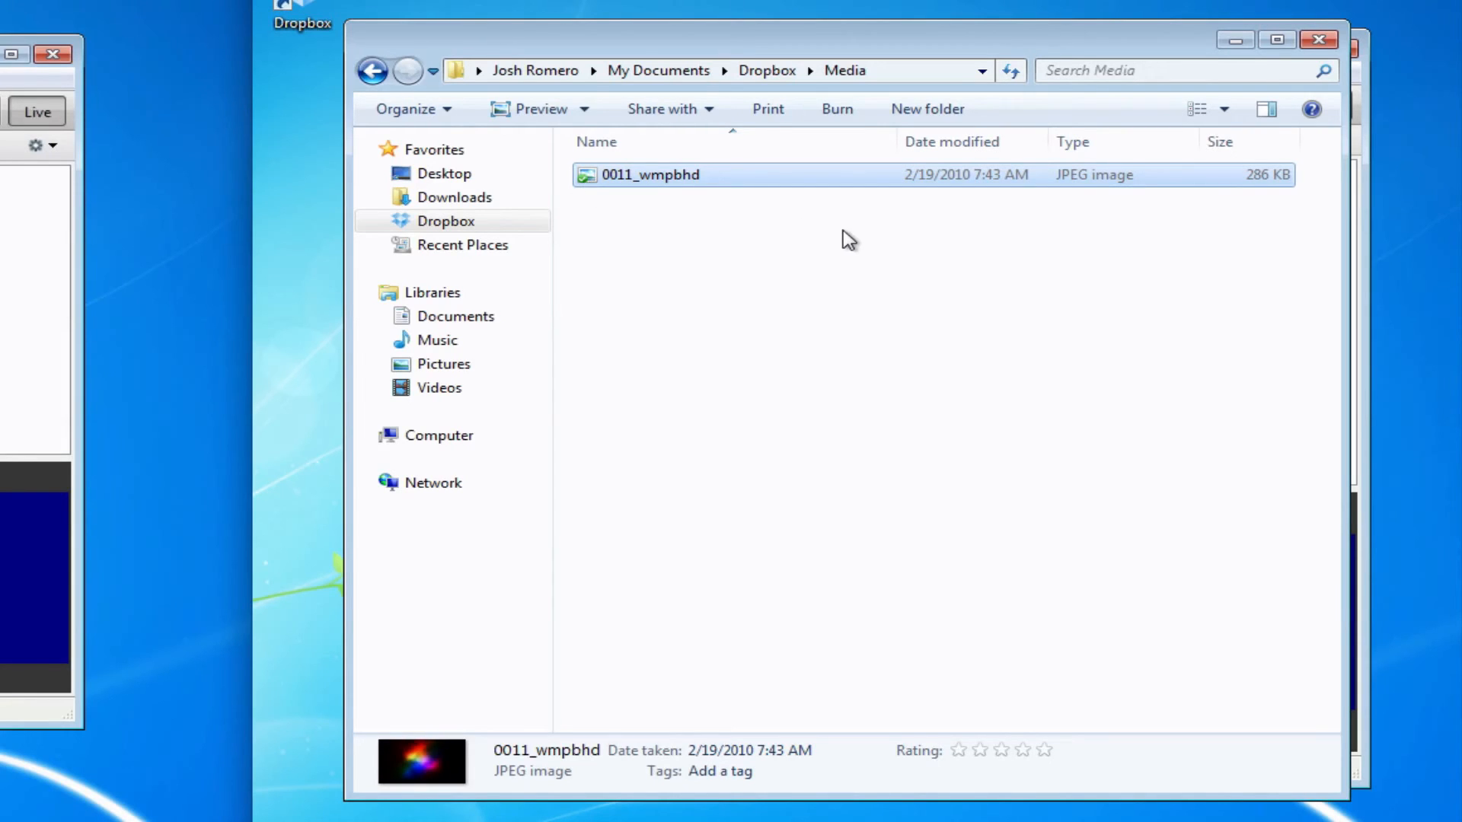
click(1317, 41)
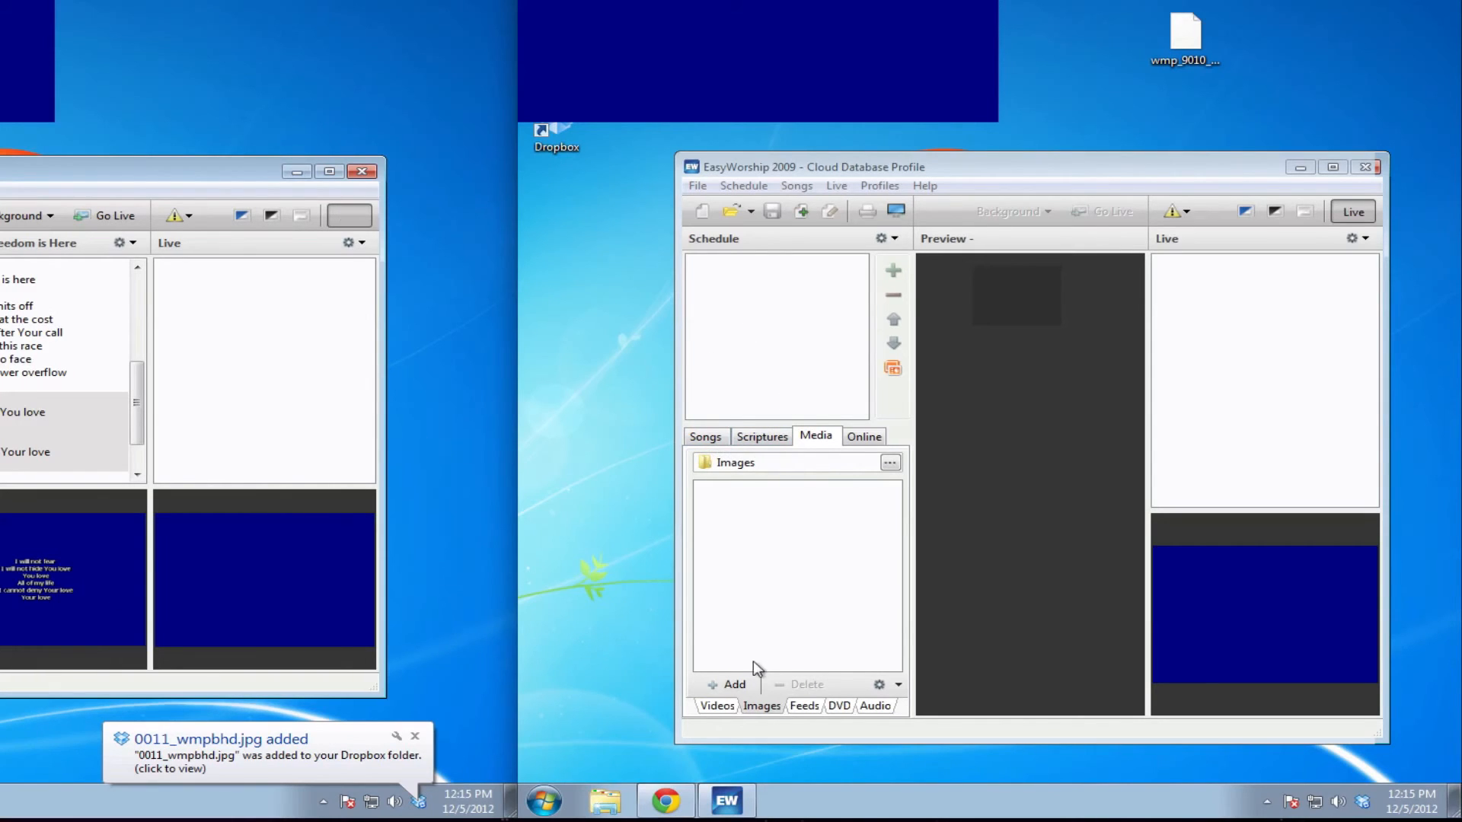
Add 0011_wmpbhd from Dropbox\Media to the Images library, then close EasyWorship on the right VM
click(725, 685)
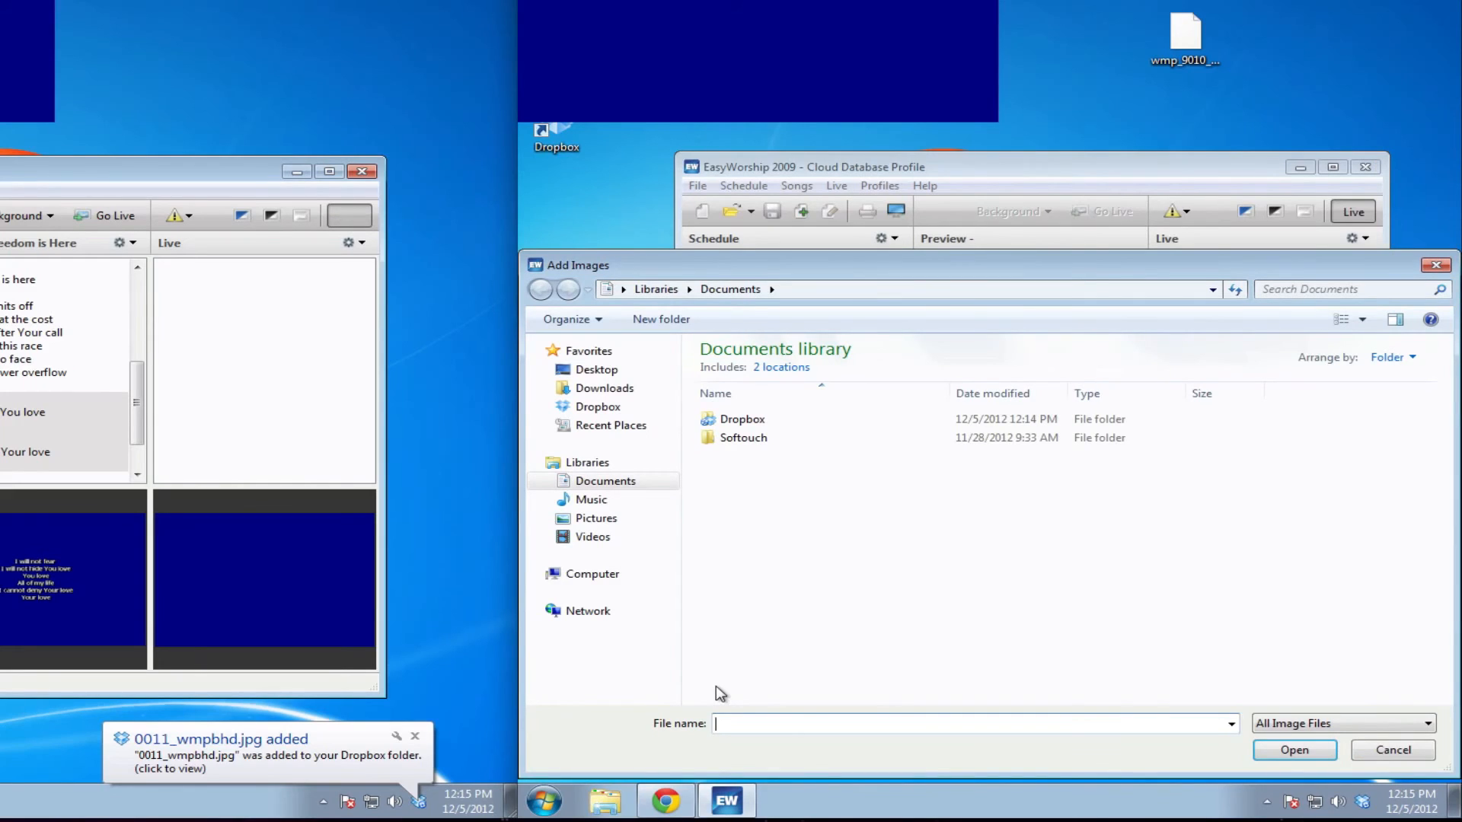
double_click(753, 419)
click(732, 460)
double_click(732, 457)
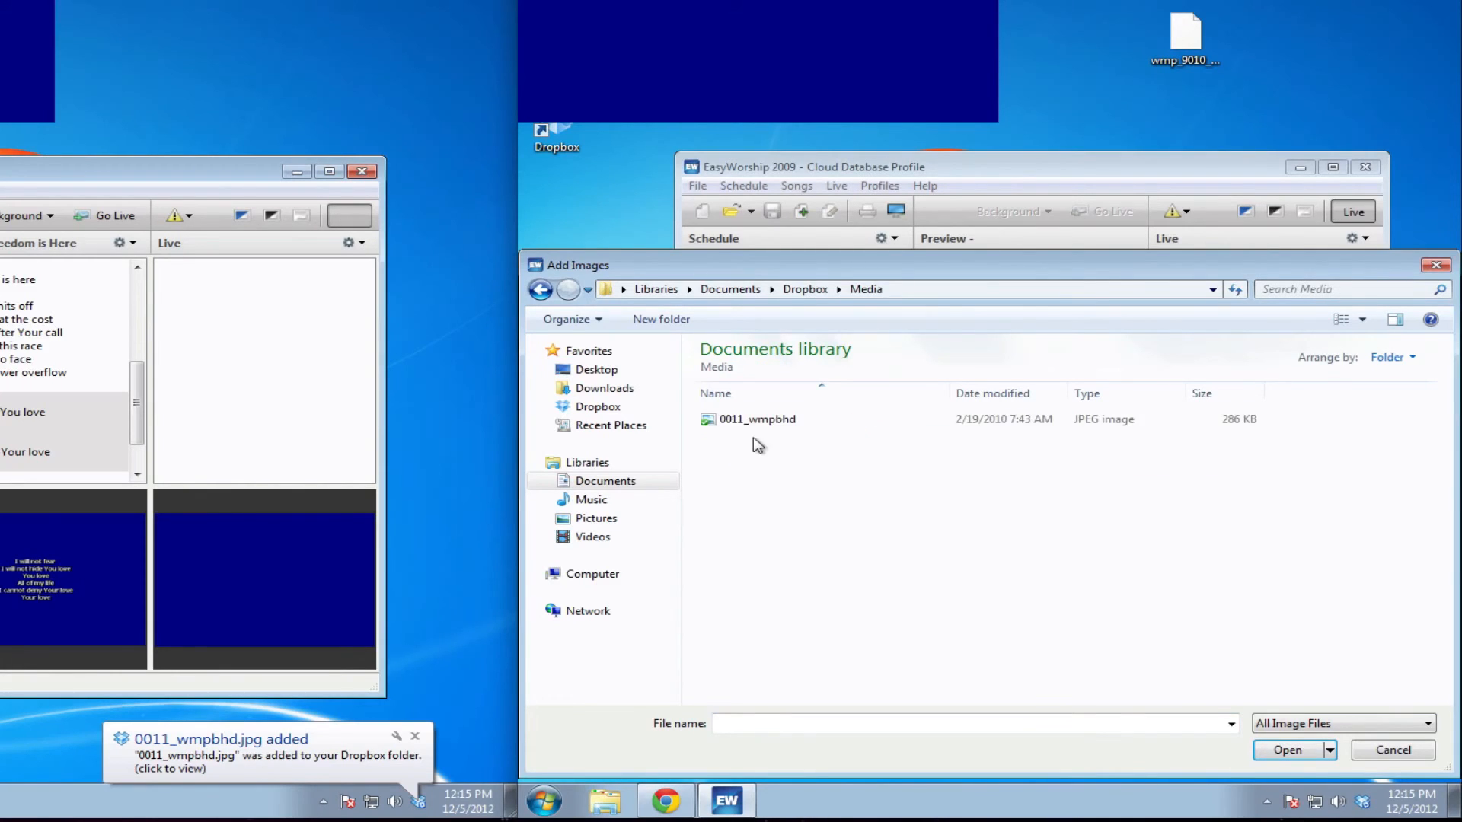
double_click(765, 420)
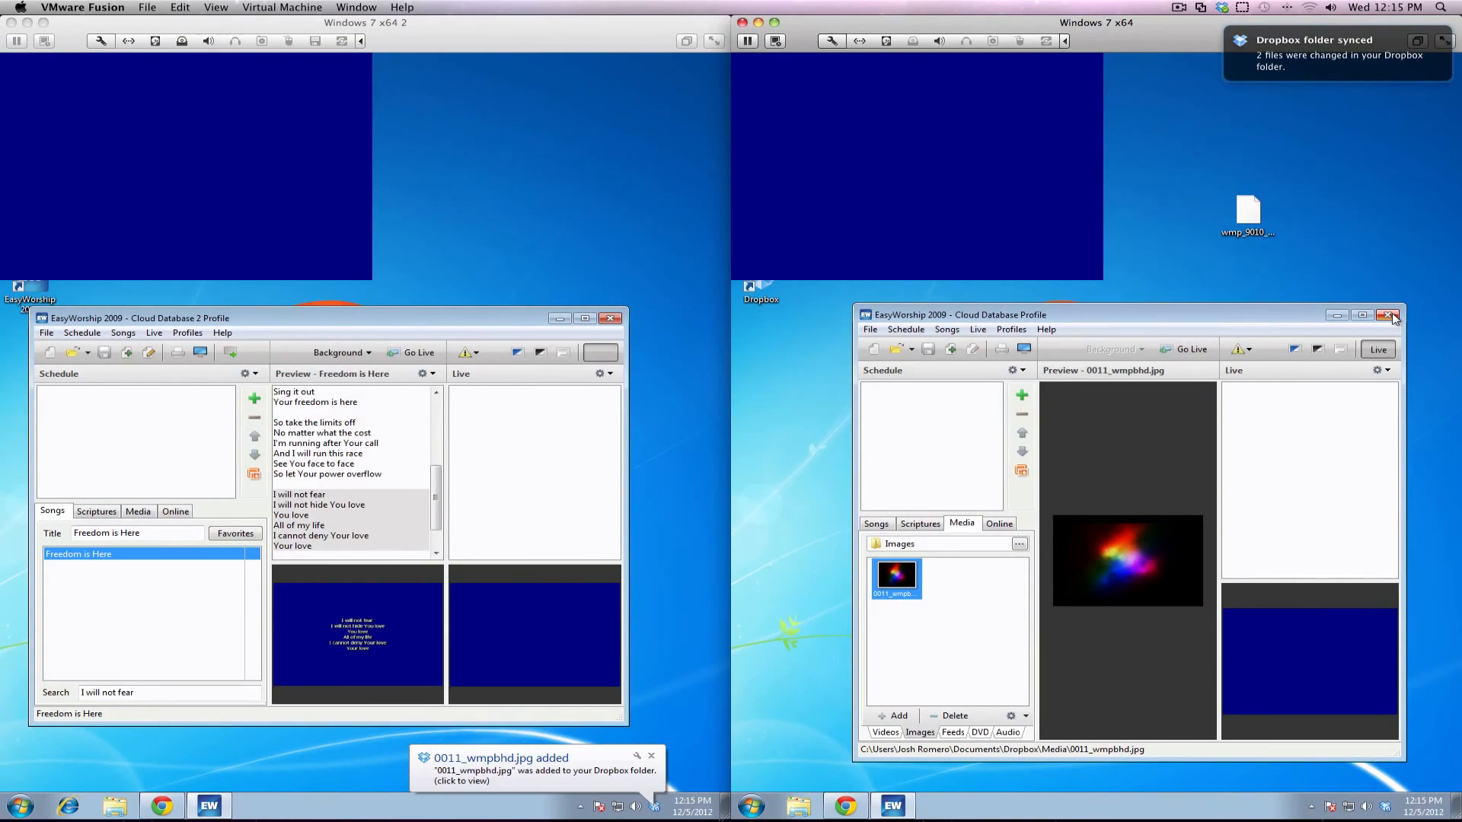
click(1387, 315)
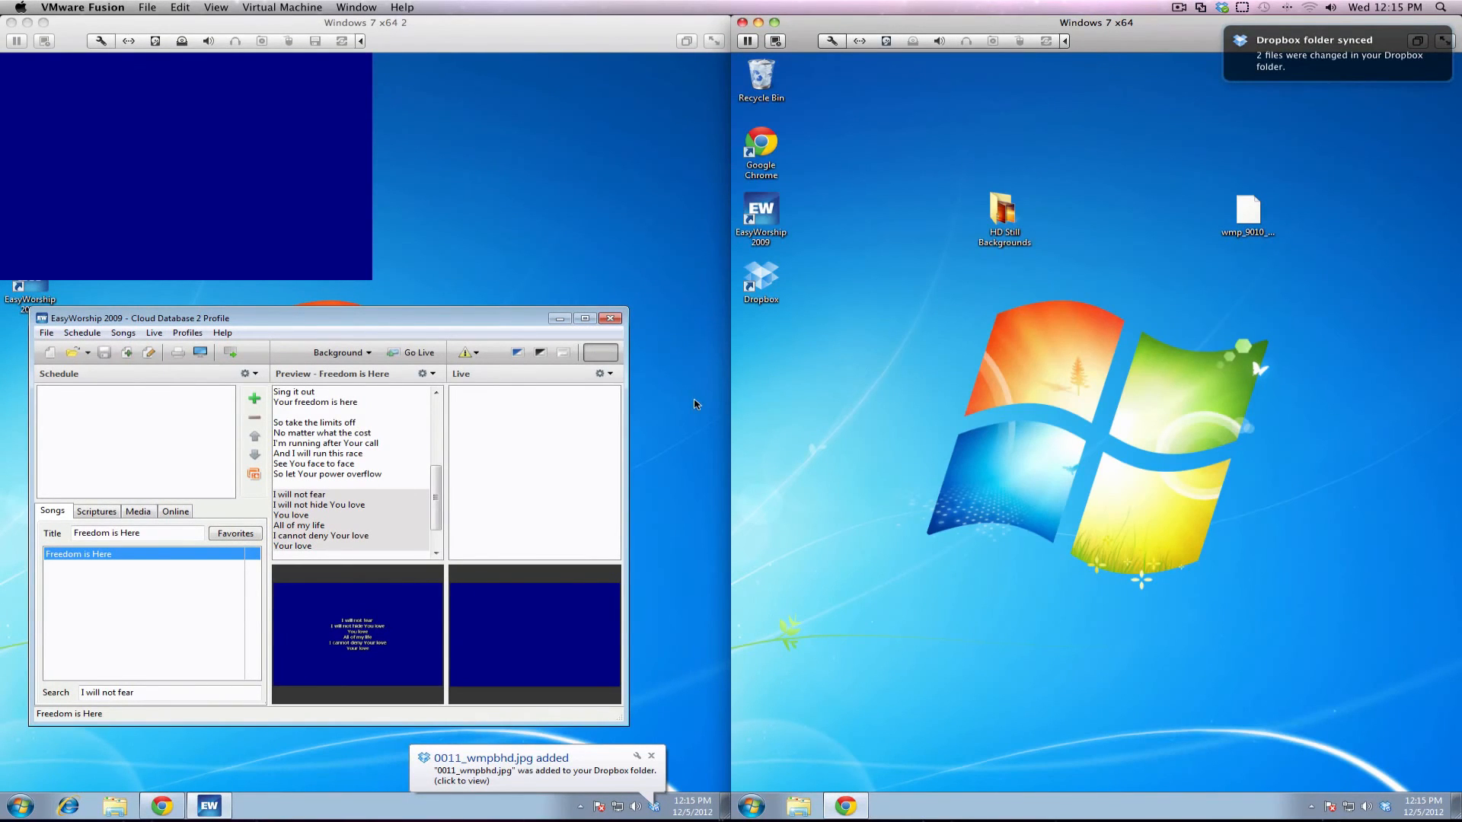
Close EasyWorship on the left VM, dismiss the Dropbox balloon, and relaunch it past the trial notice
click(615, 321)
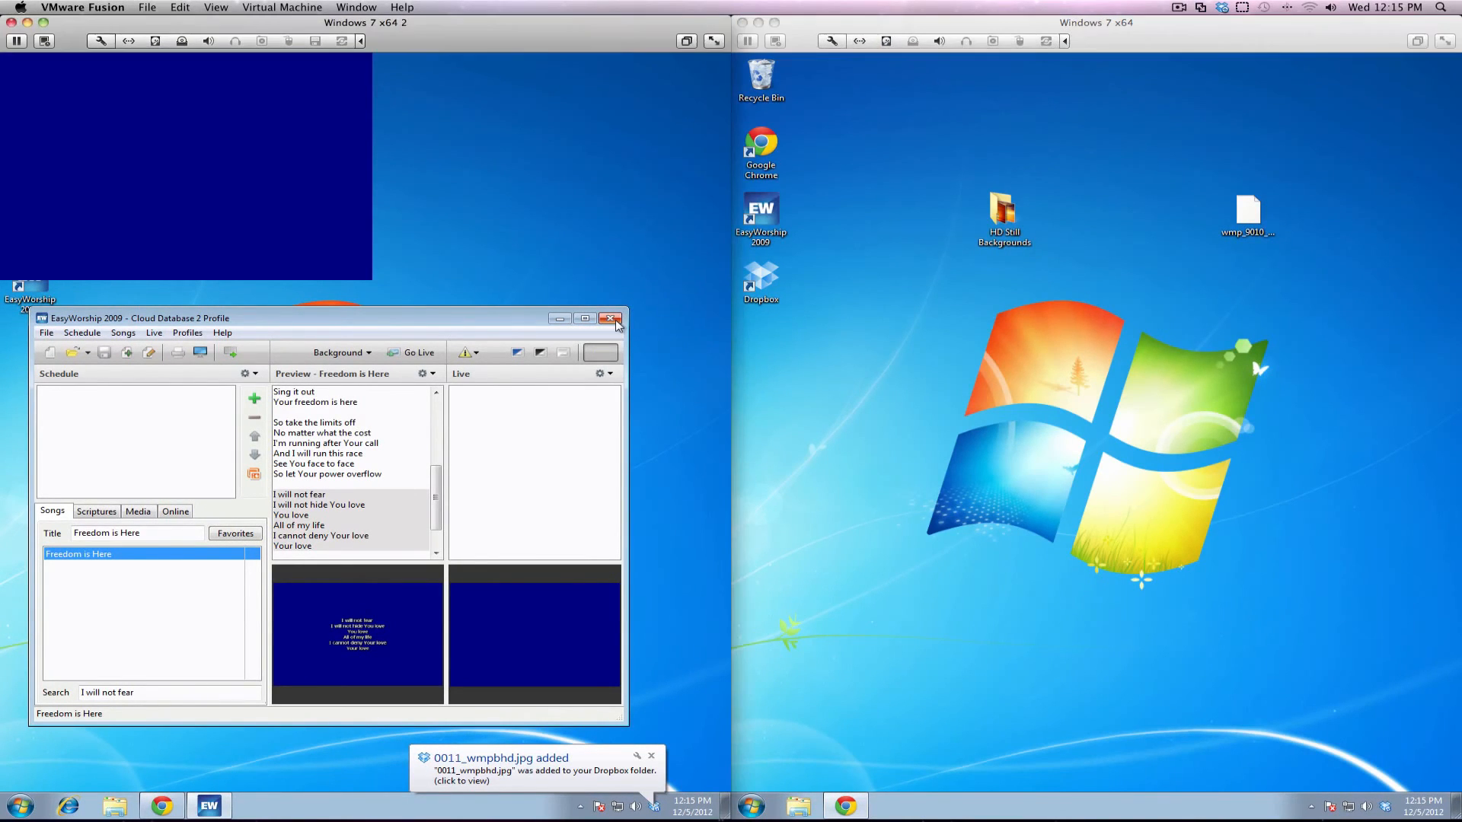
click(615, 321)
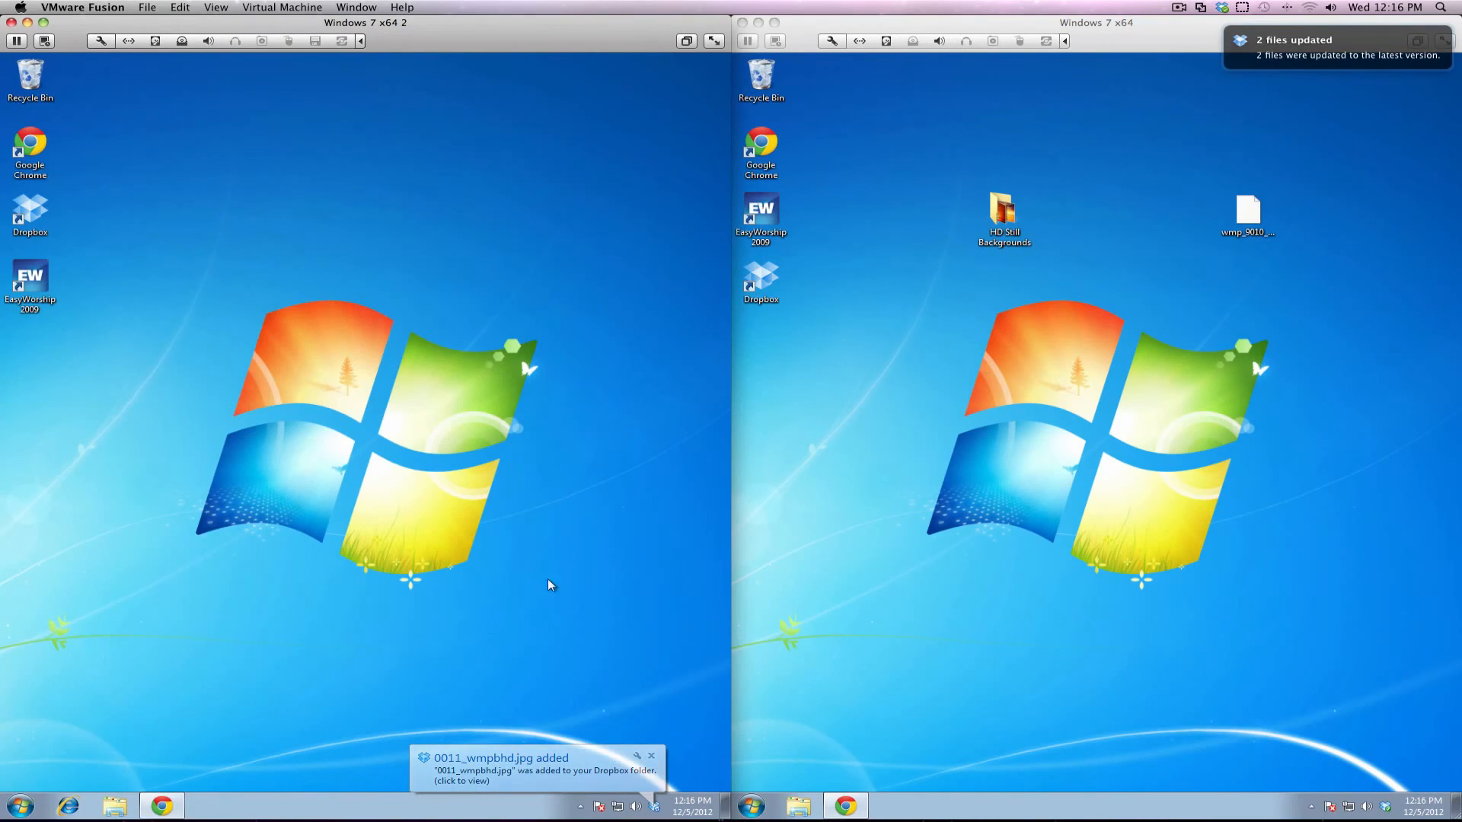
click(653, 758)
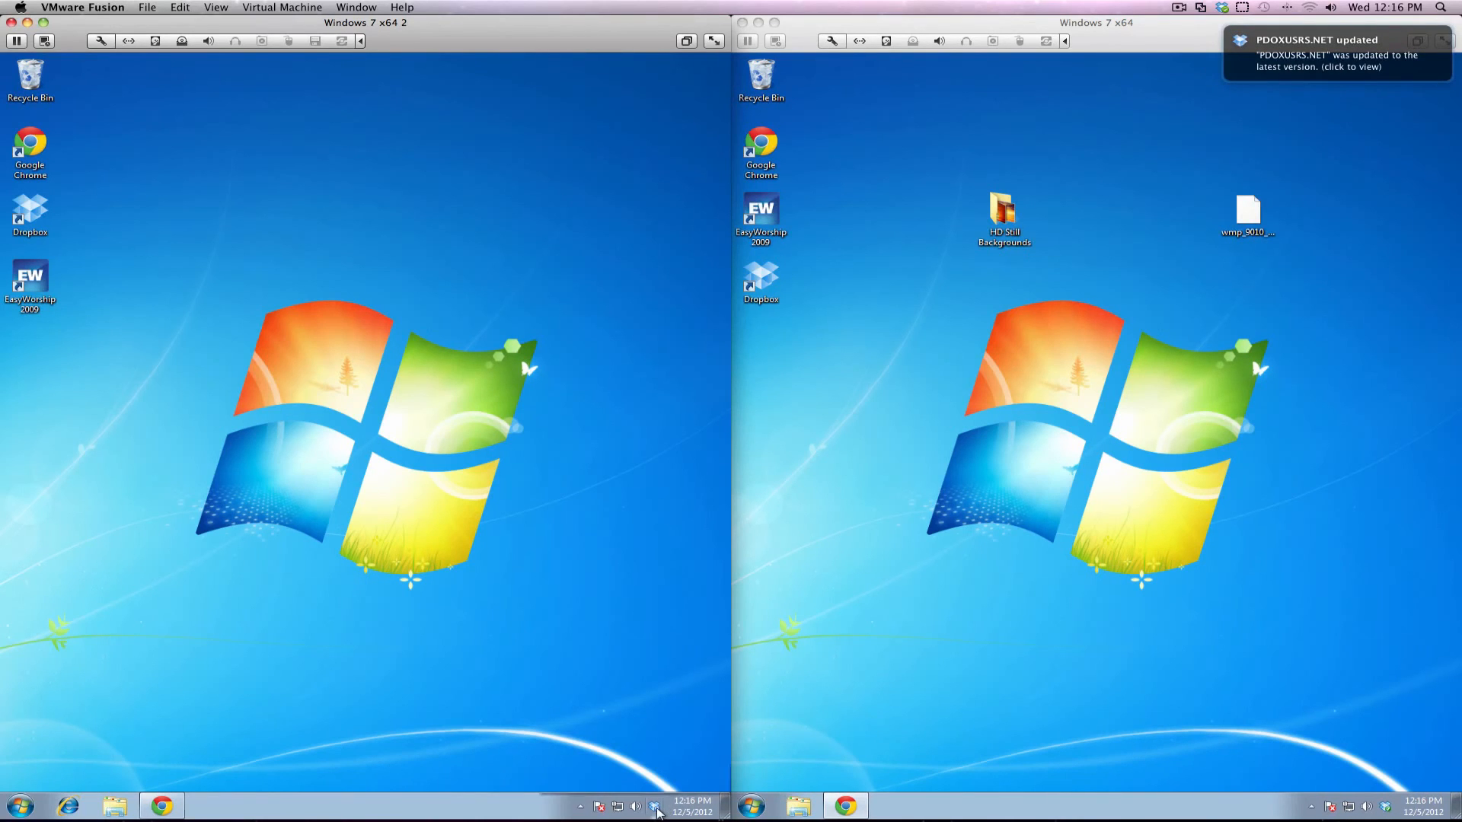
mouse_move(656, 807)
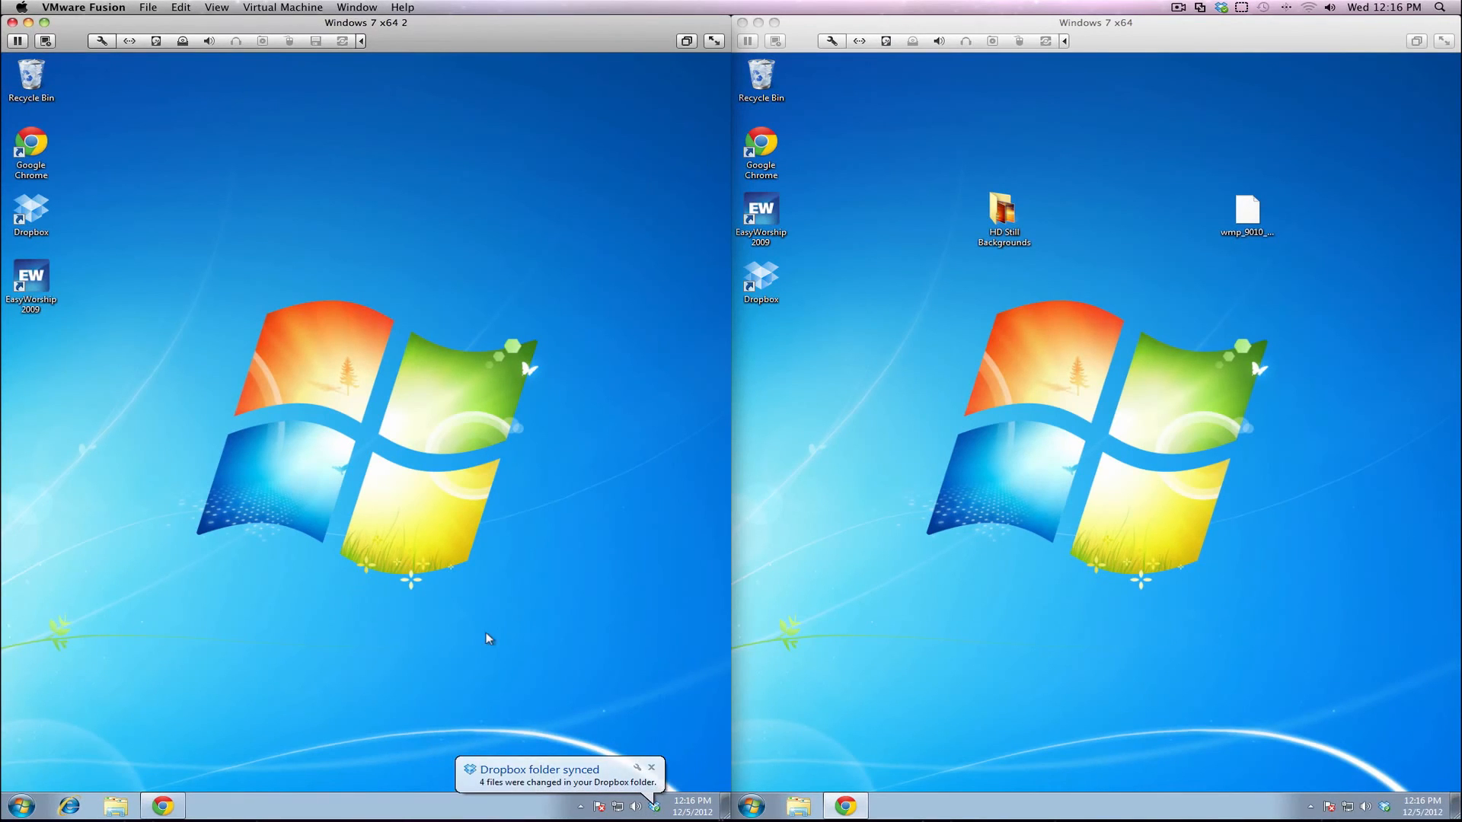
double_click(30, 278)
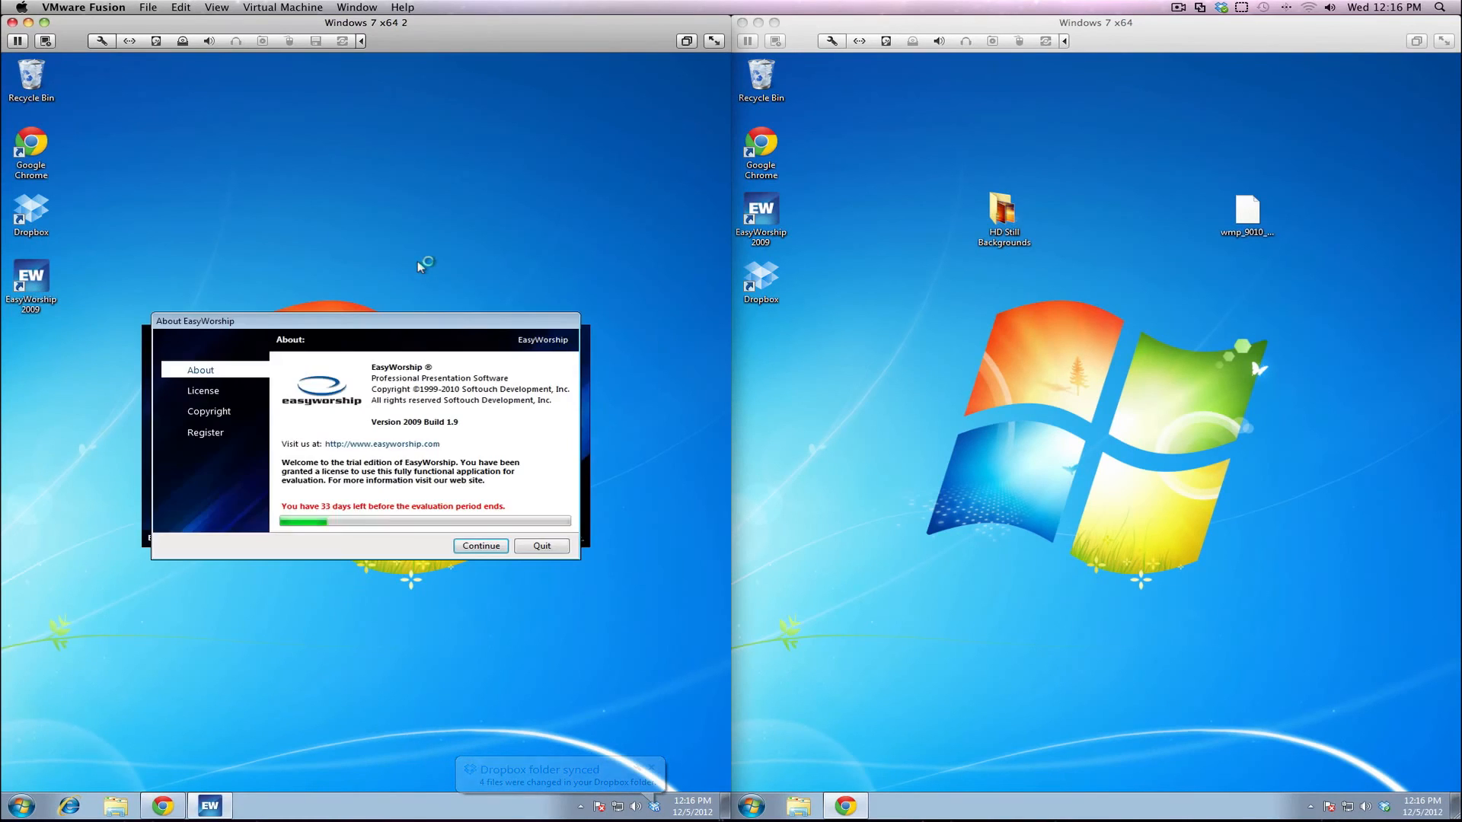
click(481, 545)
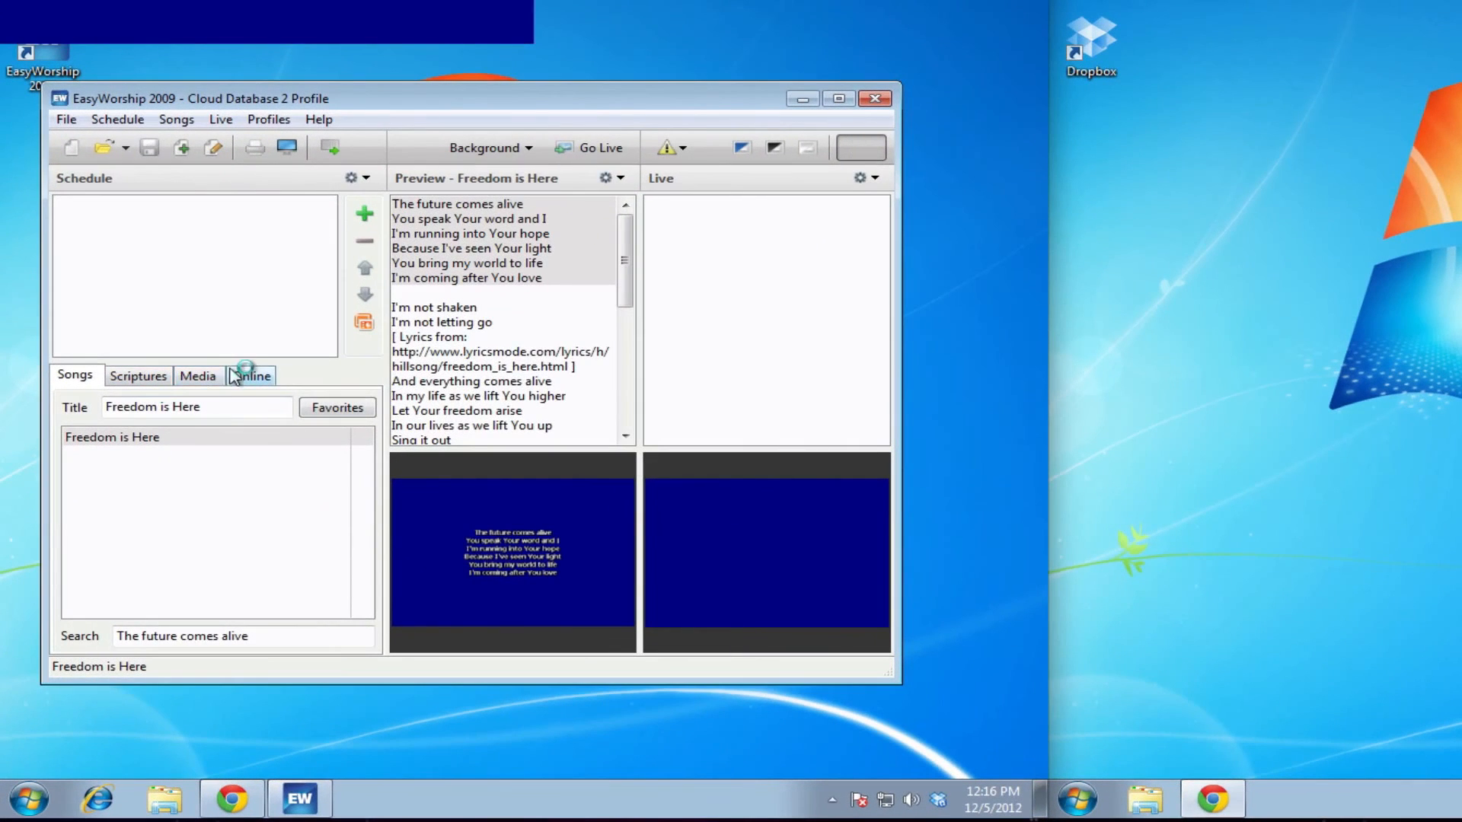
Show the Media library's Images view with the synced 0011_wmpbhd.jpg in the Cloud Database 2 Profile
click(214, 383)
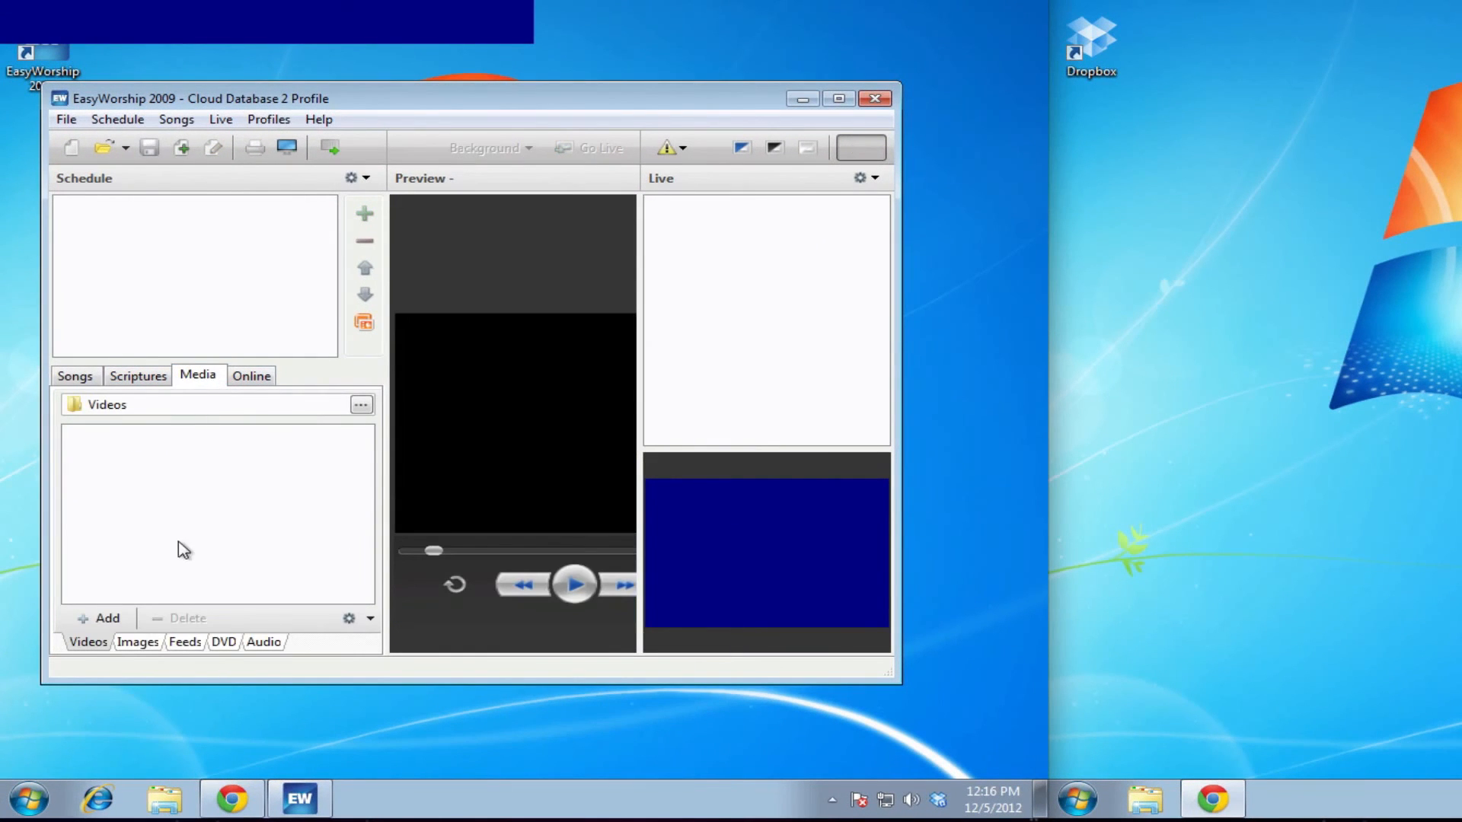
click(145, 641)
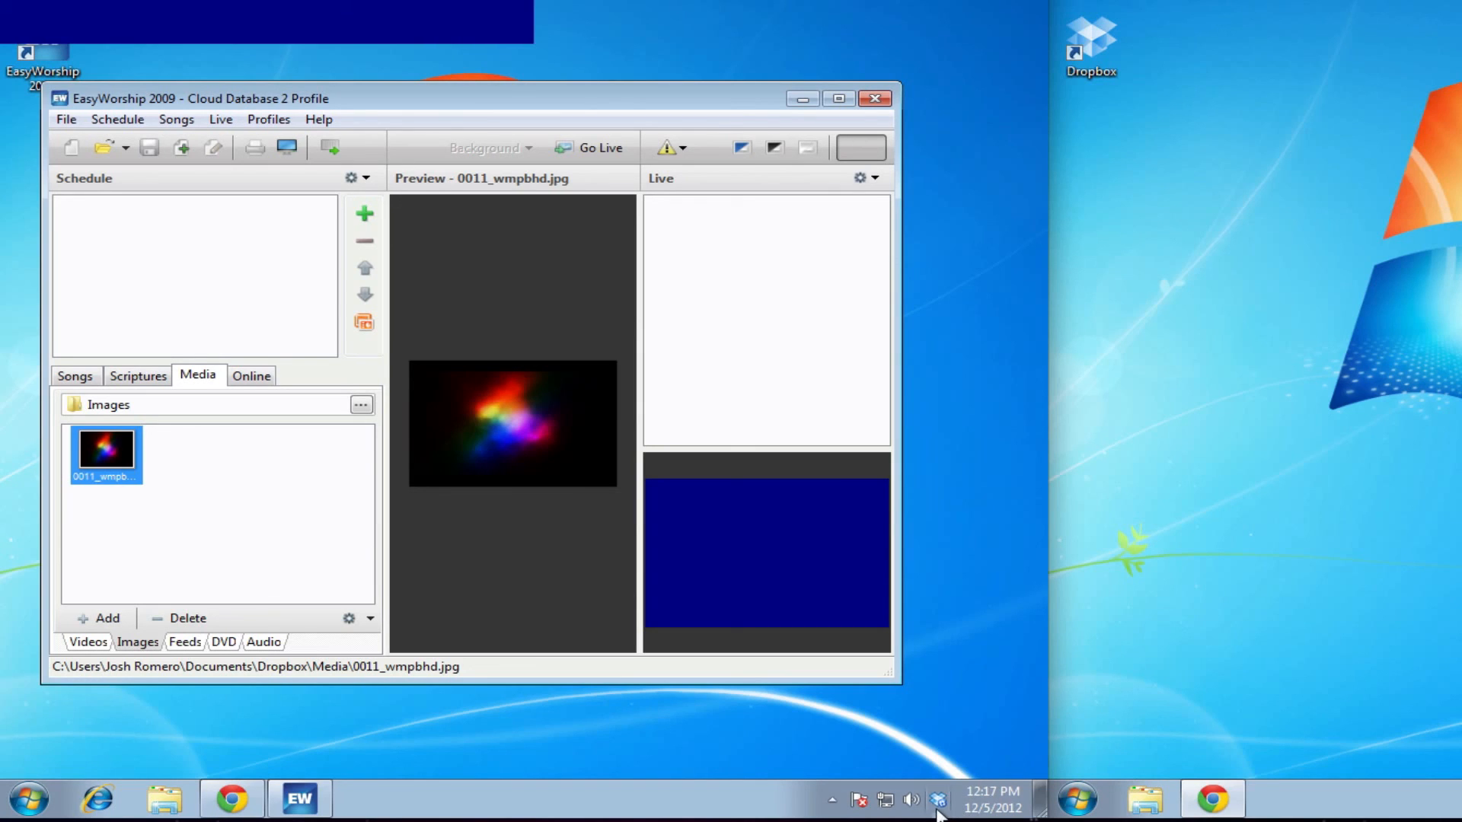
mouse_move(943, 810)
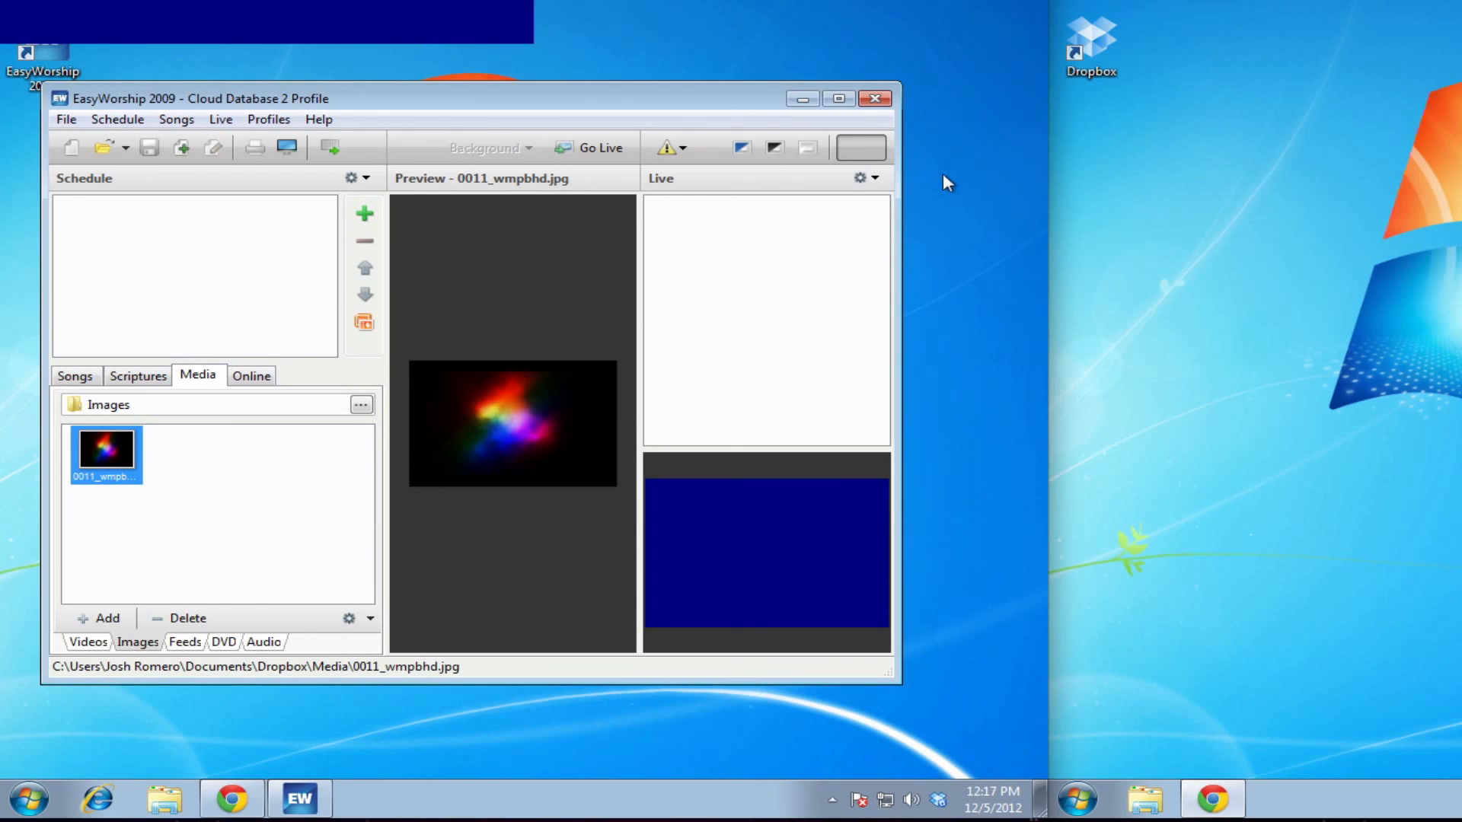